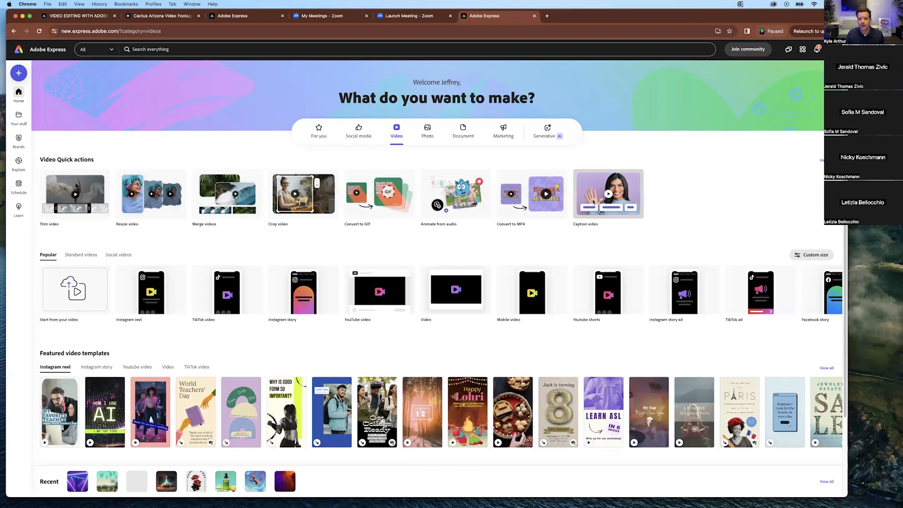
Step: Open the Caption video quick action, review its spoken-language options, and close it without choosing a video
click(593, 202)
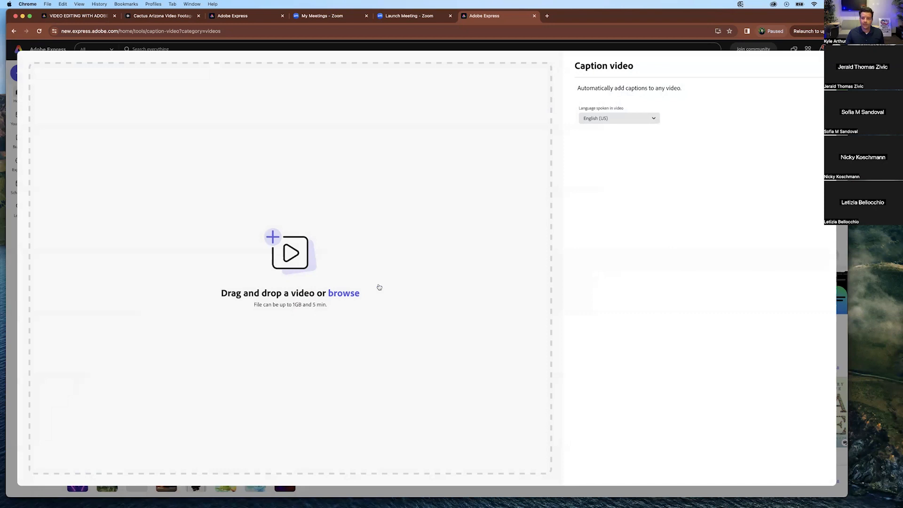
click(653, 120)
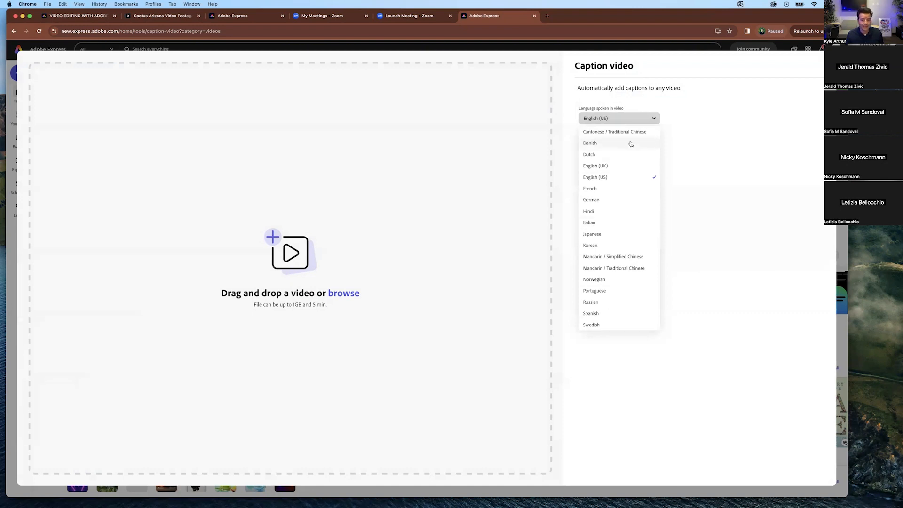
click(710, 153)
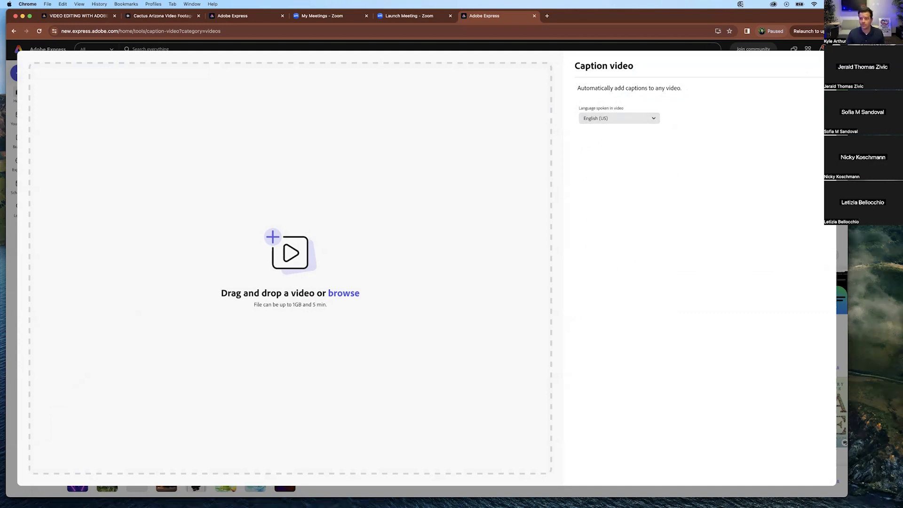
key(Escape)
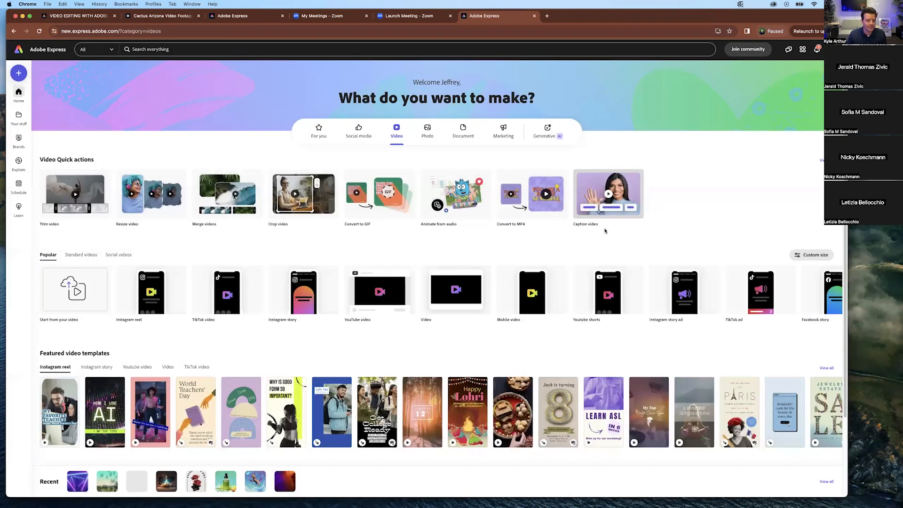
Step: Start a new YouTube video project and apply the pink-and-black Welcome template to it
scroll(605, 226, down, 1)
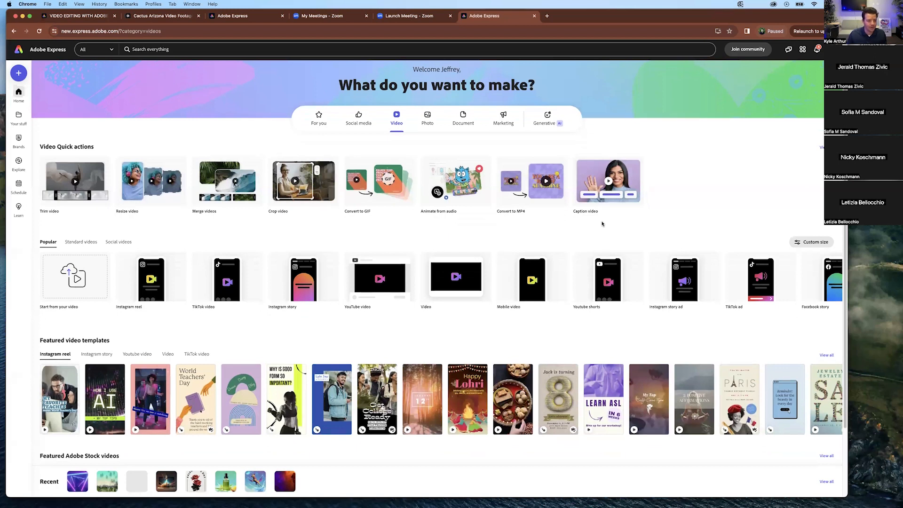
scroll(602, 224, down, 3)
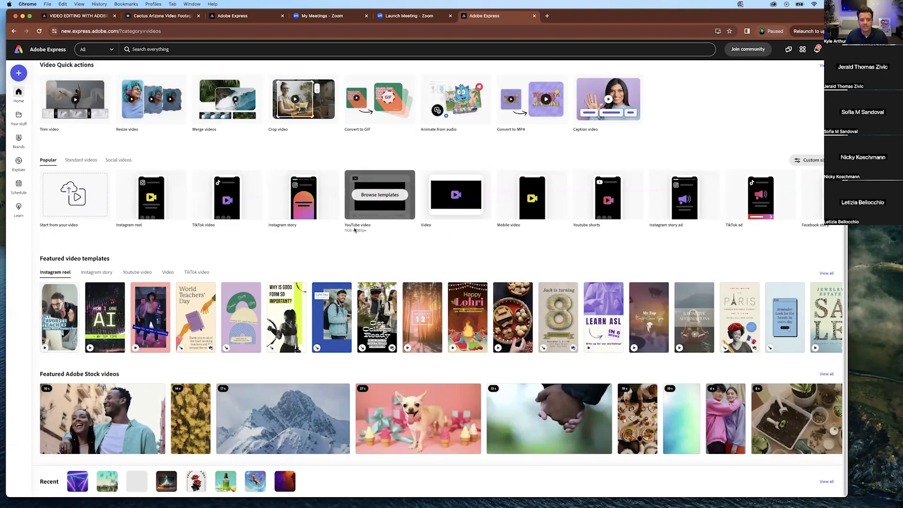
click(369, 217)
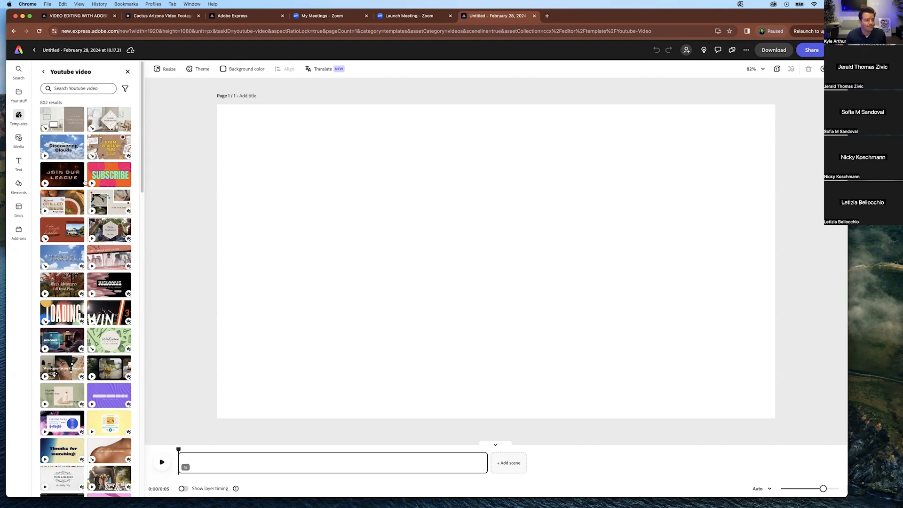
click(111, 279)
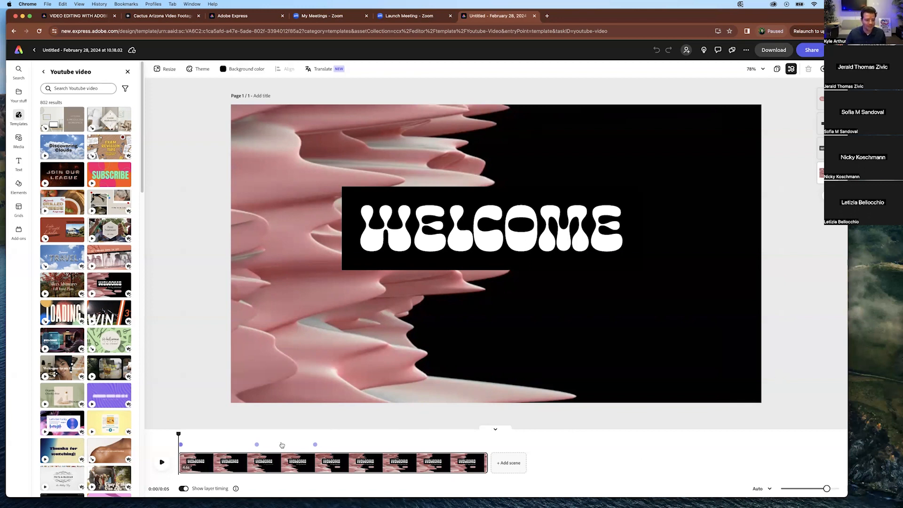
Step: Preview the Welcome scene by playing and scrubbing it with layer timing hidden, and show layer timing again
mouse_move(183, 464)
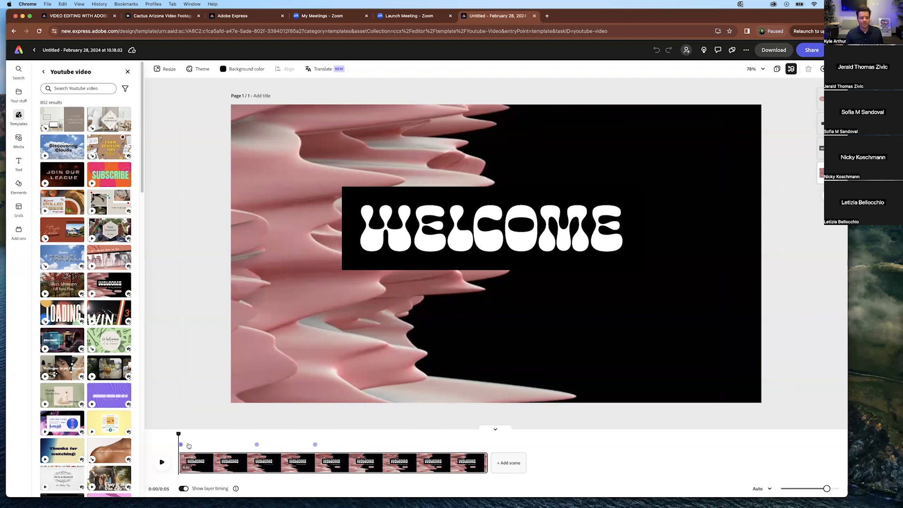
click(182, 488)
click(161, 466)
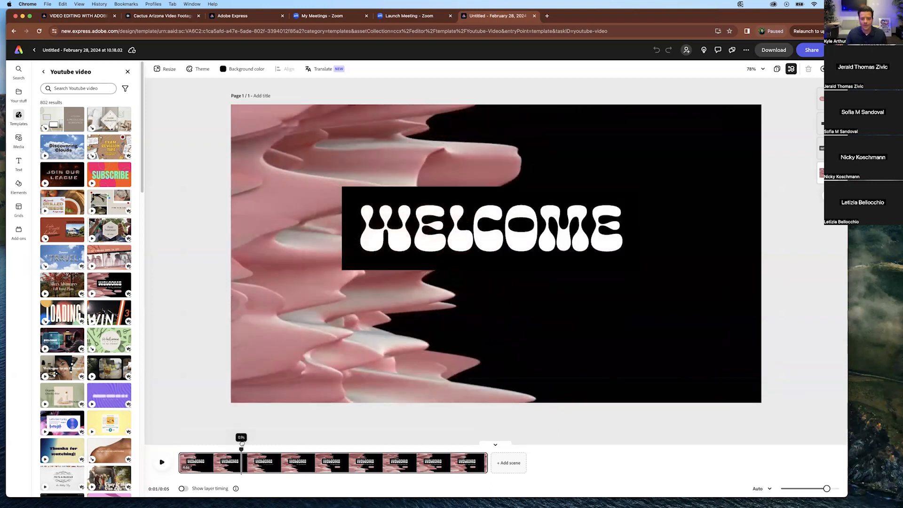
drag(240, 445, 162, 445)
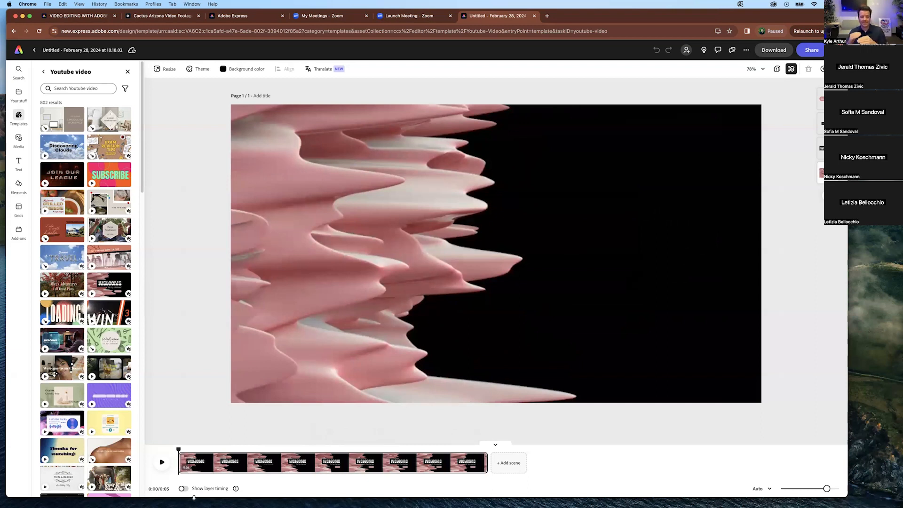
drag(179, 448, 209, 447)
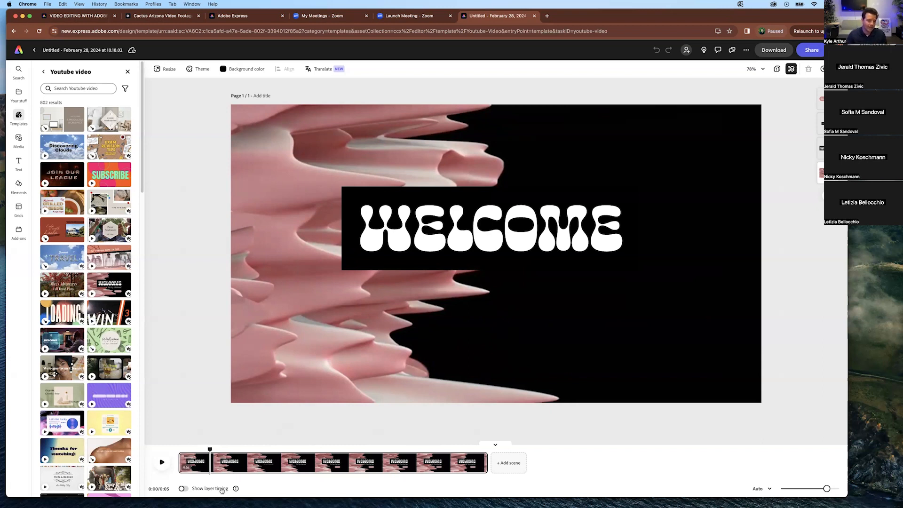
click(184, 489)
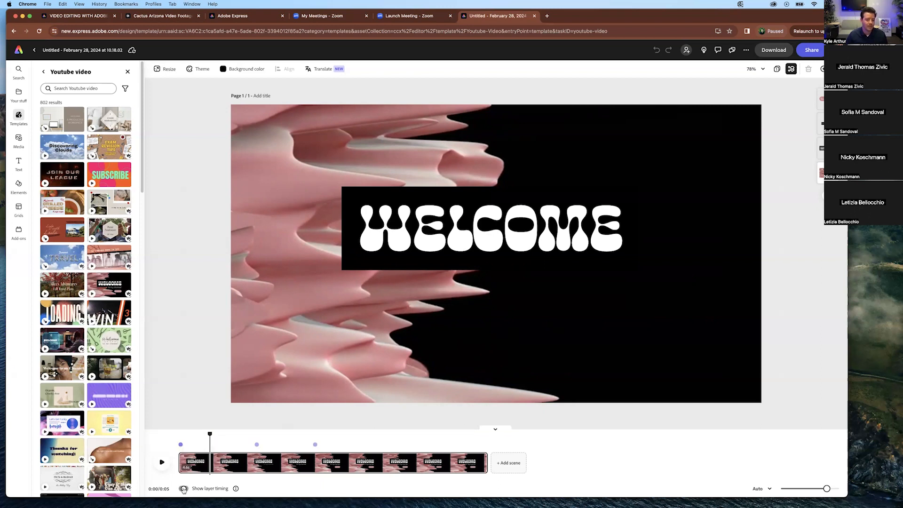
click(183, 489)
click(184, 488)
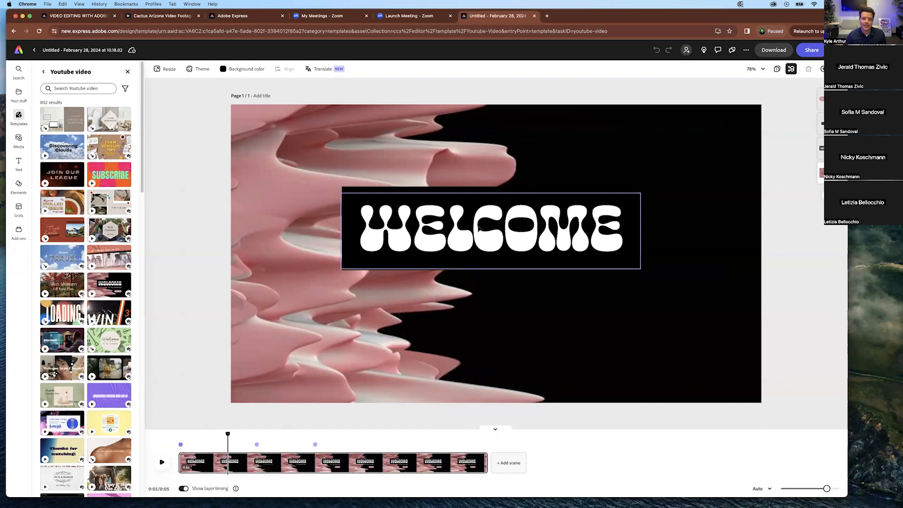
Step: Examine the timing of the Welcome, "to my channel" and Subscribe text layers and the background video along the timeline
click(487, 244)
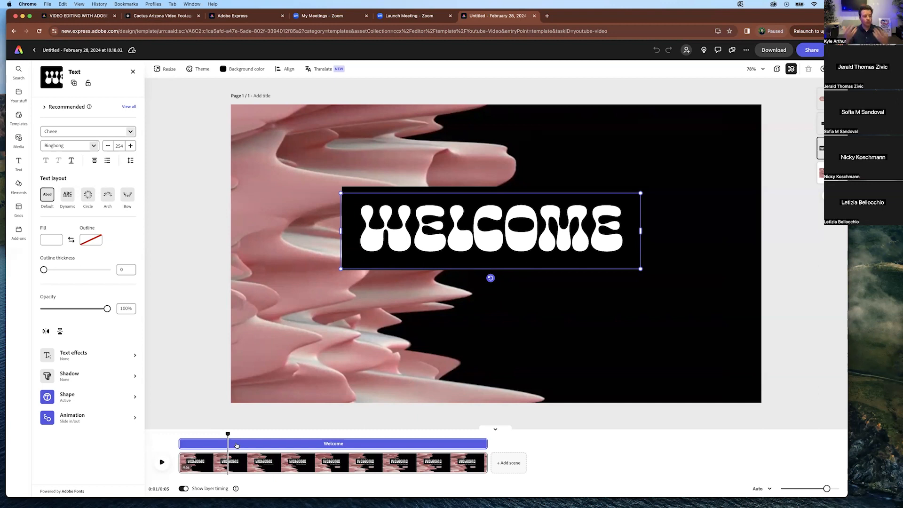
drag(229, 433, 290, 433)
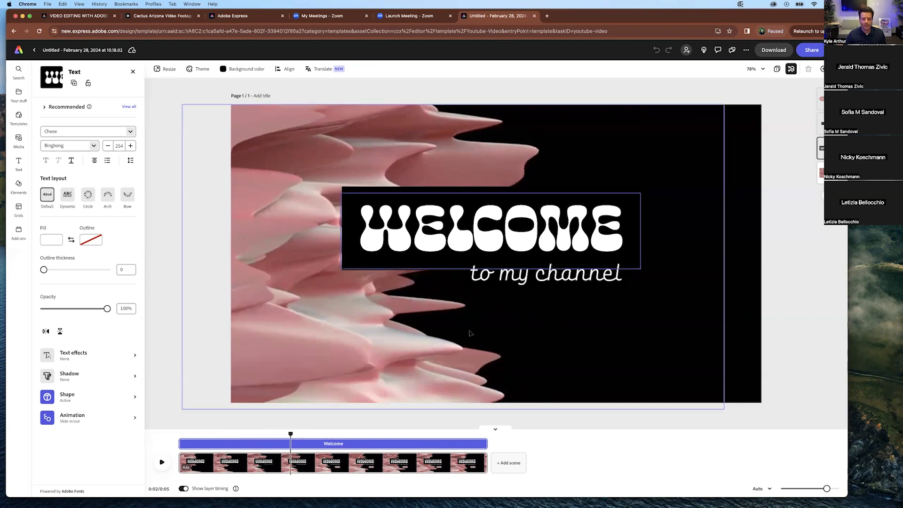
click(493, 279)
click(491, 277)
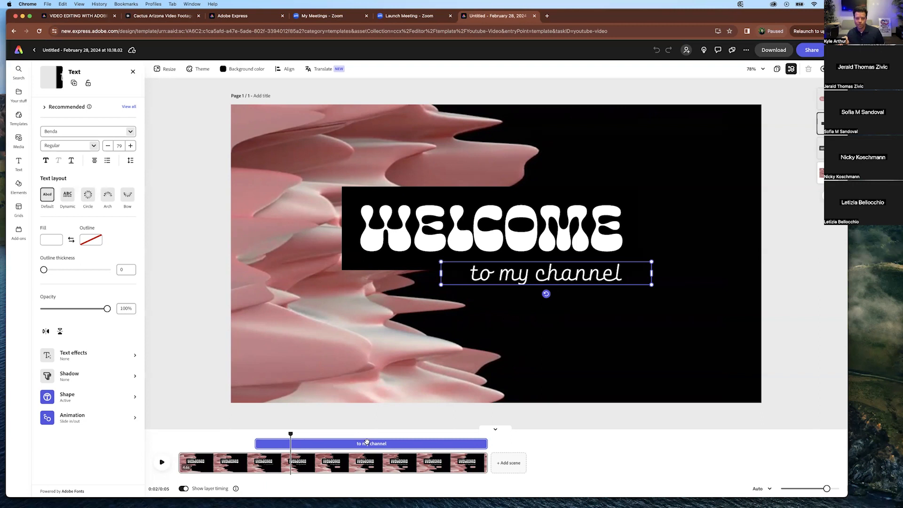
drag(290, 434, 408, 431)
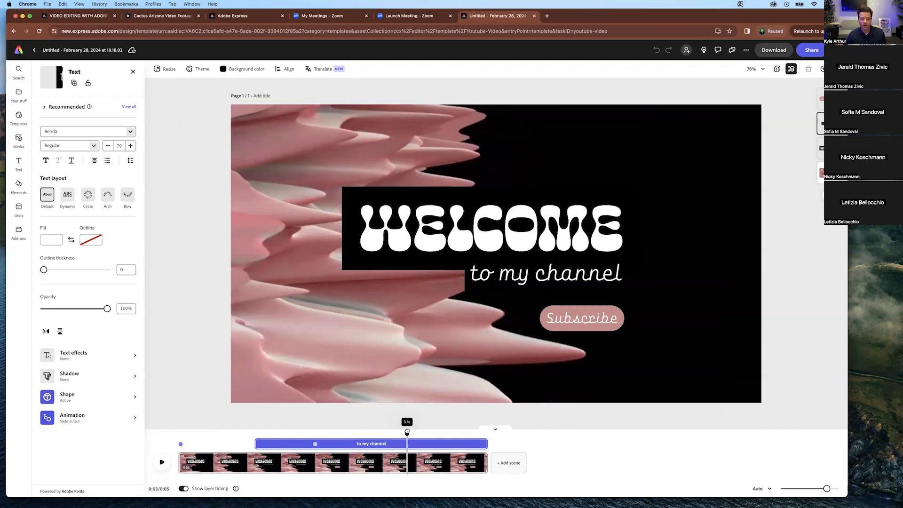
click(572, 326)
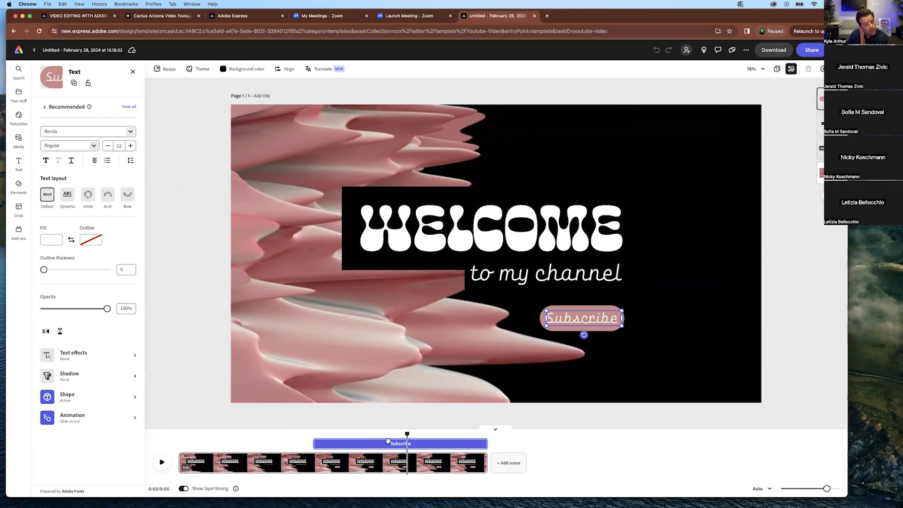
drag(408, 435, 429, 433)
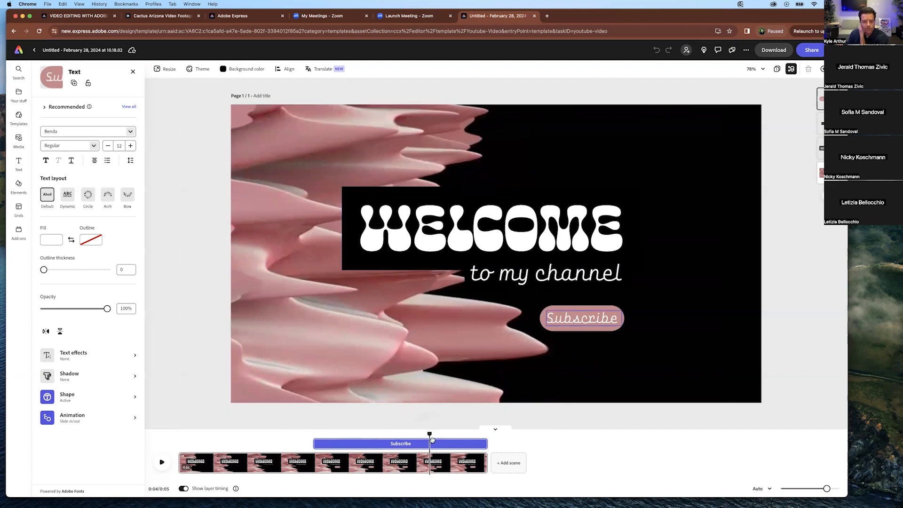
click(484, 236)
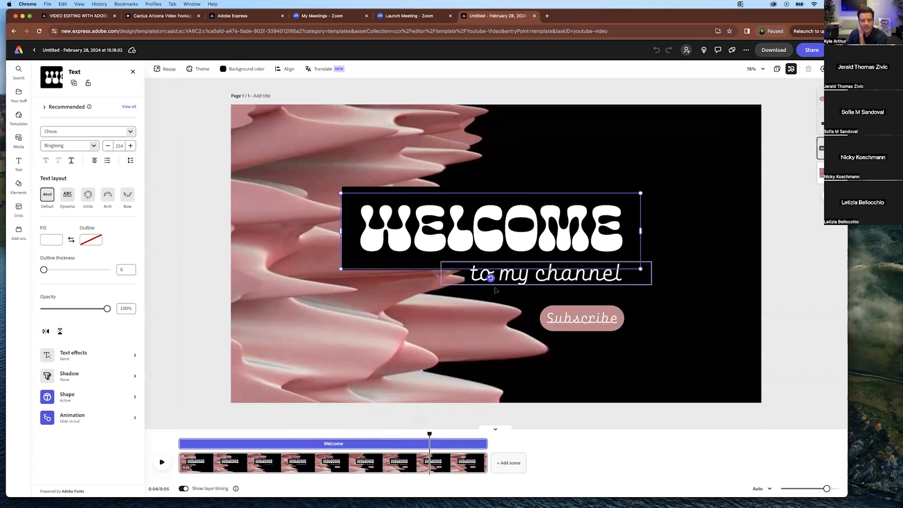
click(505, 275)
click(558, 289)
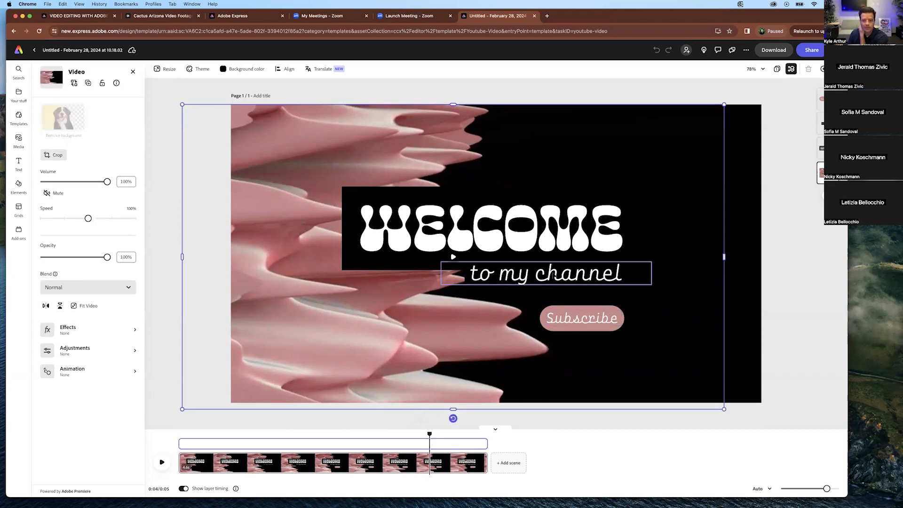
Step: Replace the Welcome heading with "Hello There", widen its box to fit one line, and position it above "to my channel"
click(542, 240)
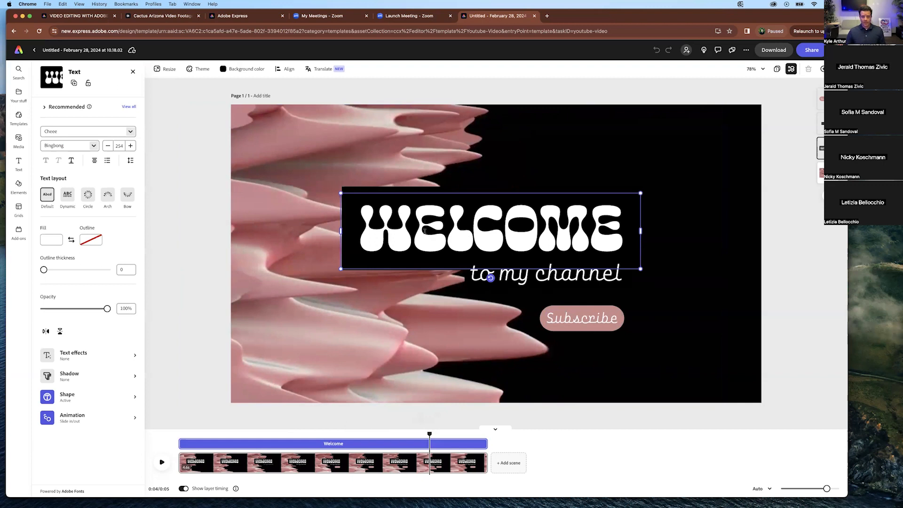
double_click(424, 231)
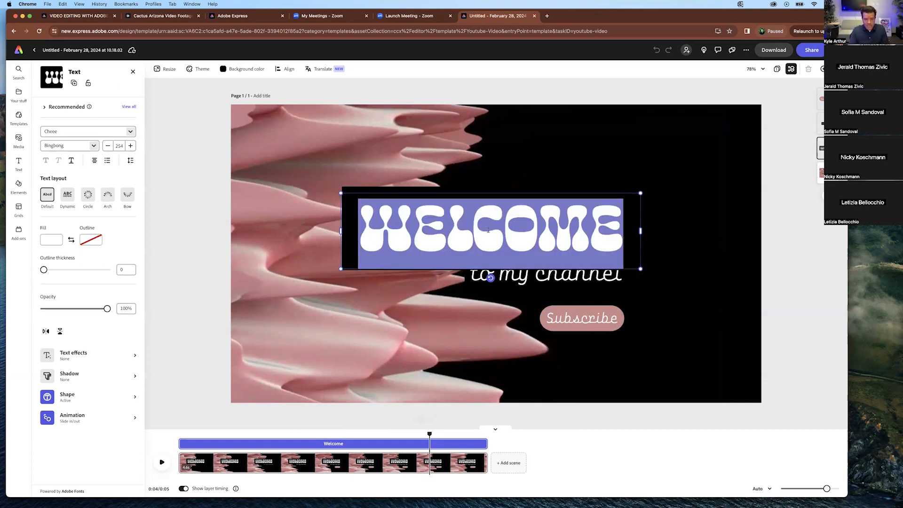
text(Hello)
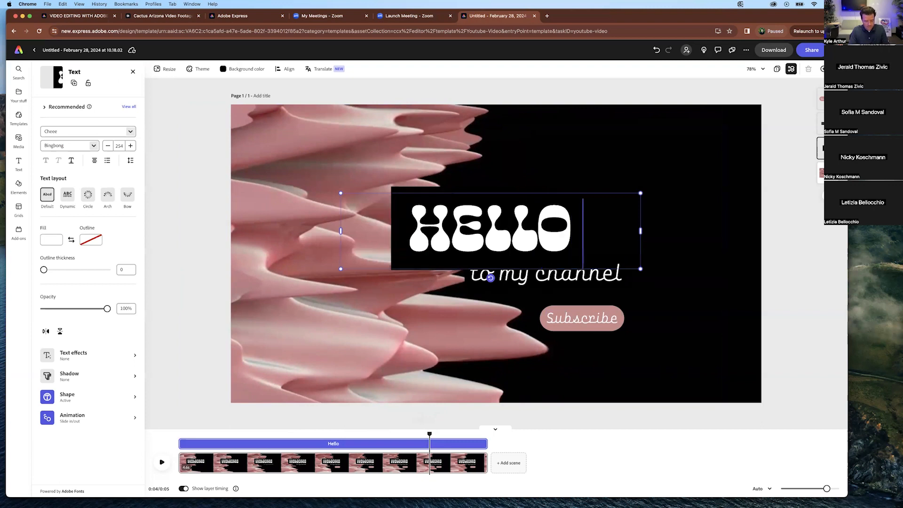
text( There)
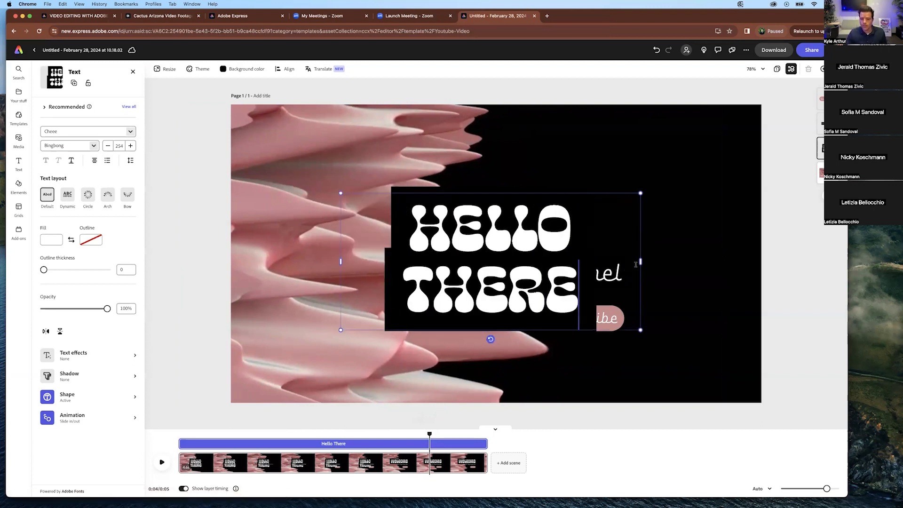
drag(640, 262, 727, 235)
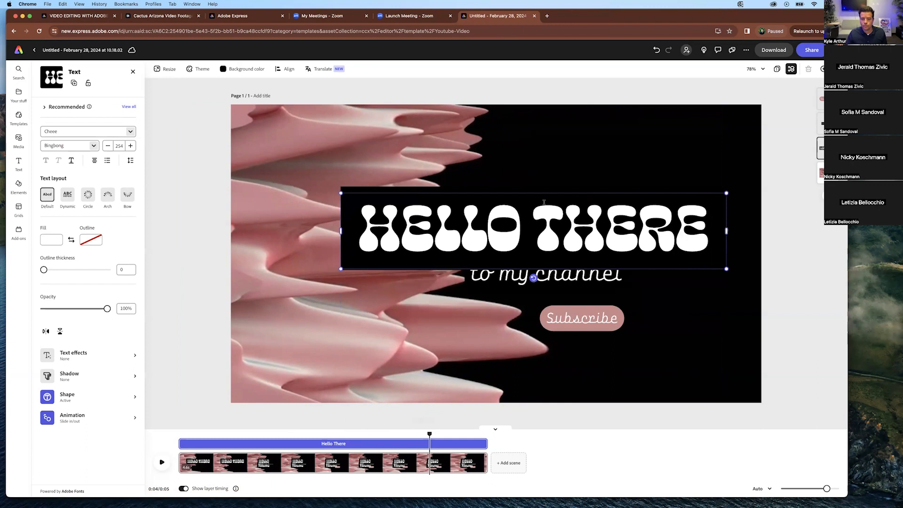
drag(542, 193, 477, 173)
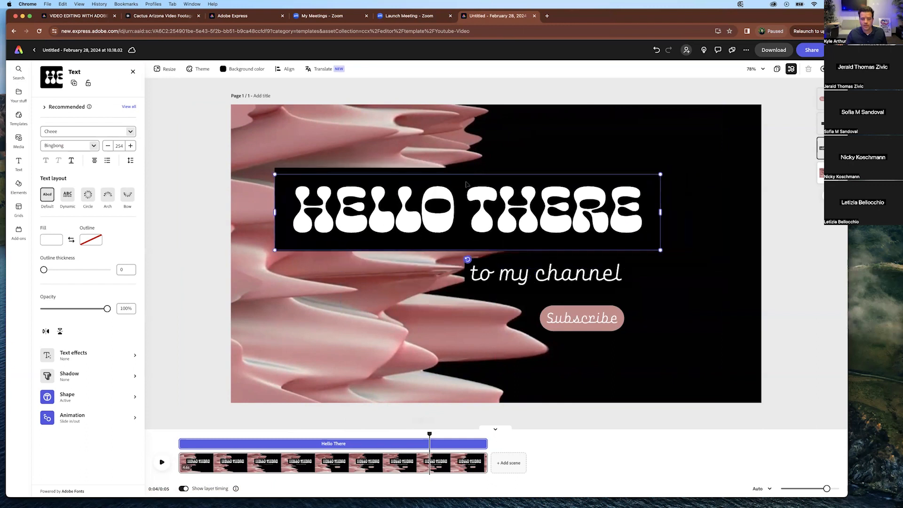
Step: Change the fill of the "to my channel" text to the pale teal recommended swatch
double_click(550, 277)
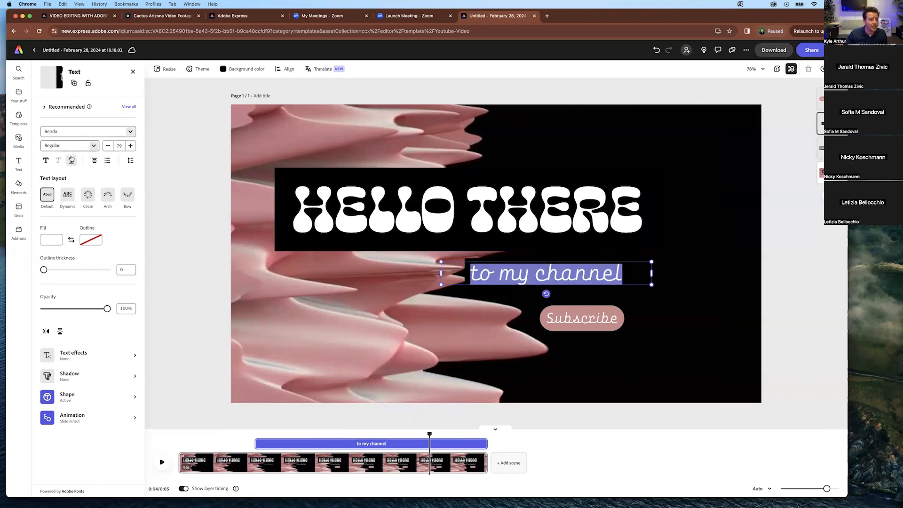
click(52, 240)
click(88, 253)
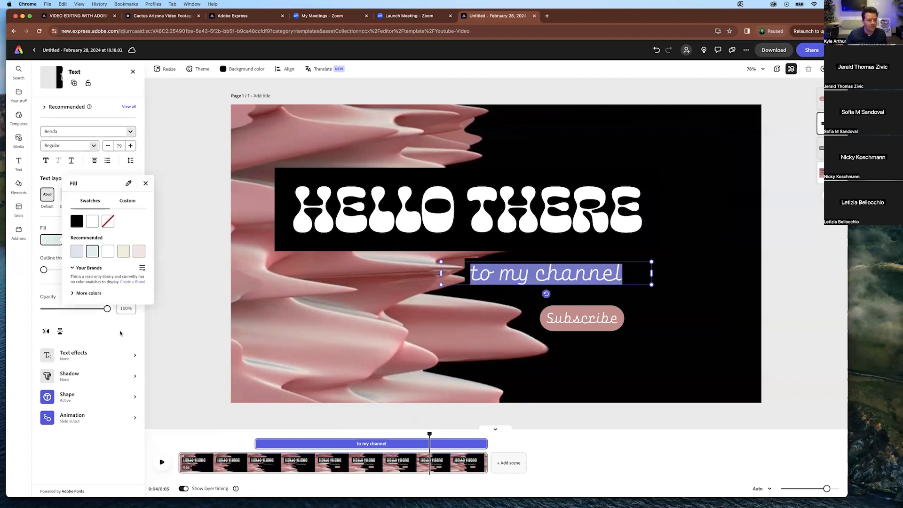
click(138, 333)
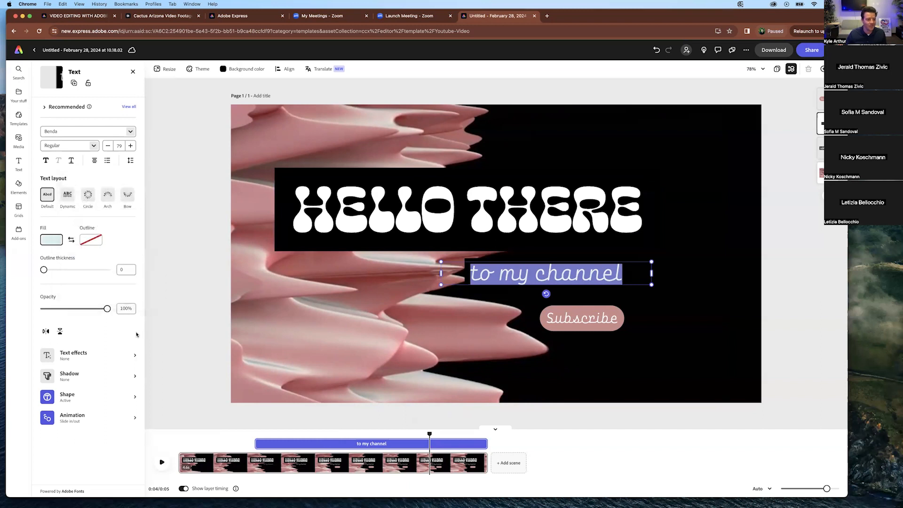
key(Escape)
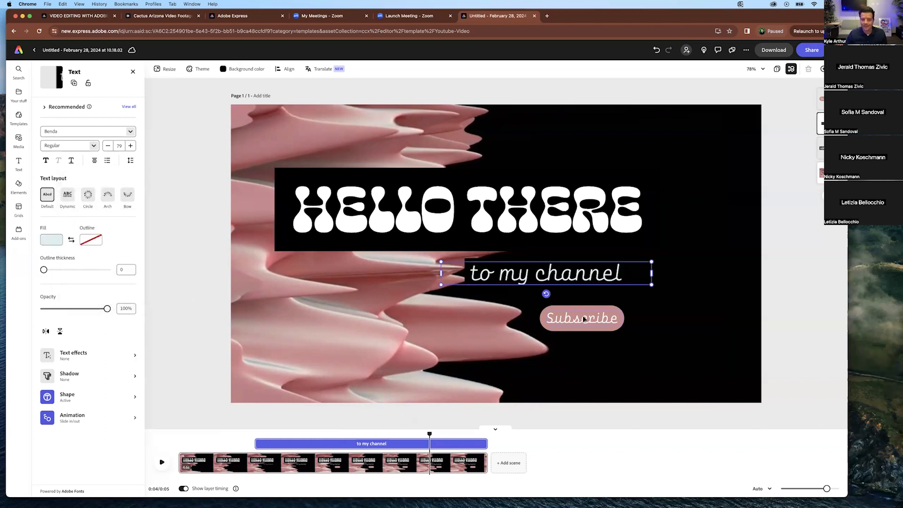
Step: Apply the Arch text layout to the Subscribe label and play the edited video from near its start
click(588, 314)
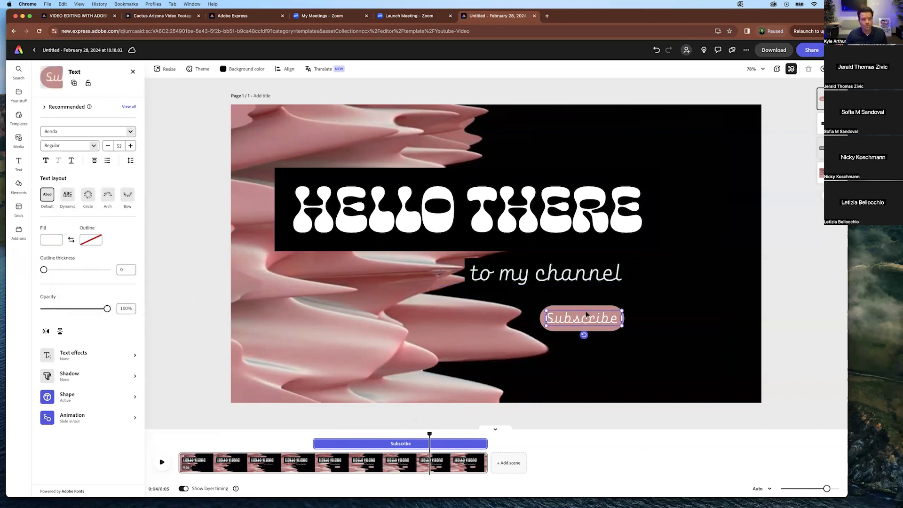
click(107, 196)
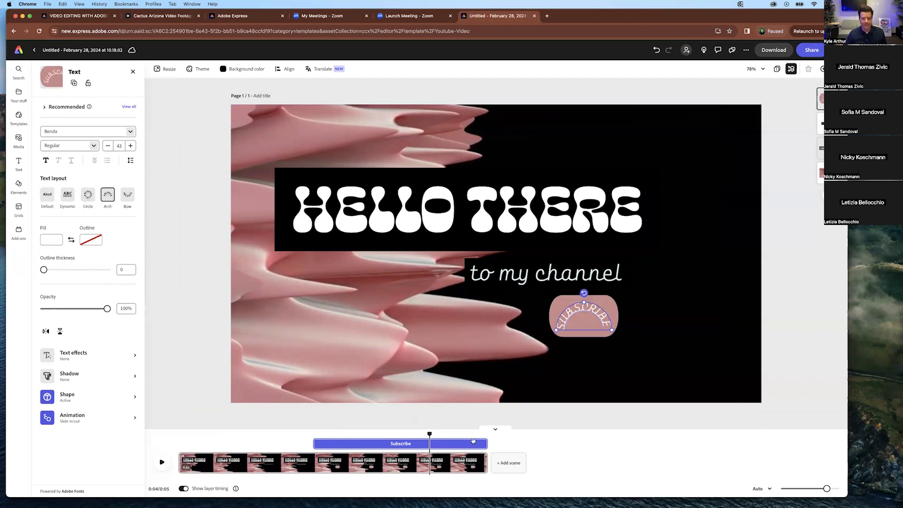
drag(429, 435, 194, 435)
click(162, 462)
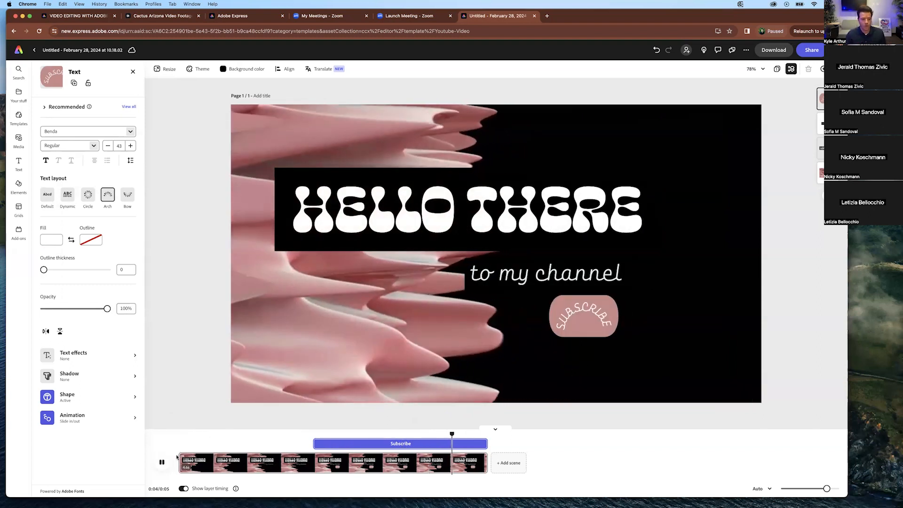
Step: Pause the template video and scrub the playhead through the Subscribe layer's time span
click(162, 462)
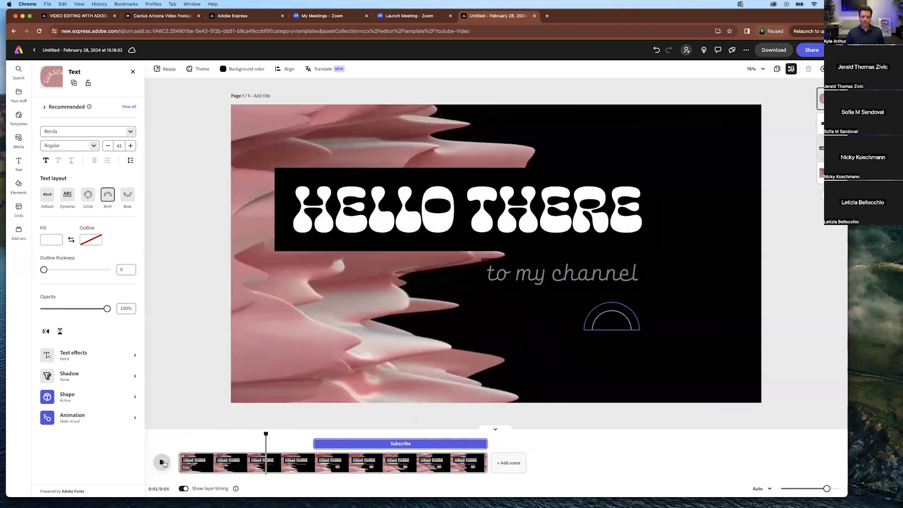
drag(266, 433, 416, 434)
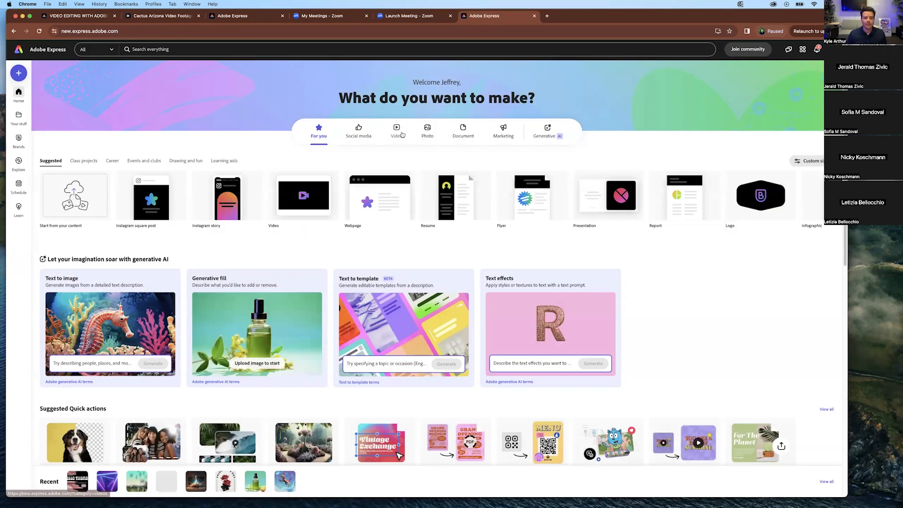
Step: Start a new video from your own footage, using A-roll_Sustainability.mp4 from the Express Video folder
click(402, 135)
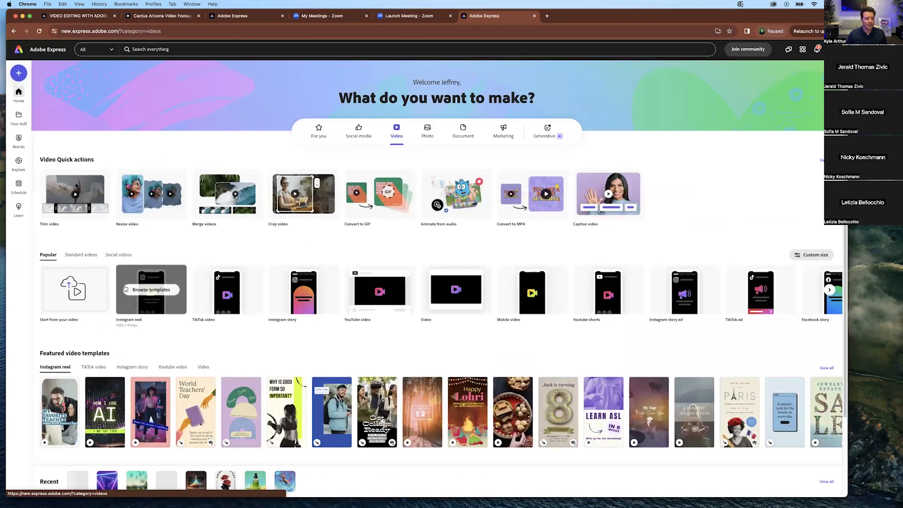
click(88, 293)
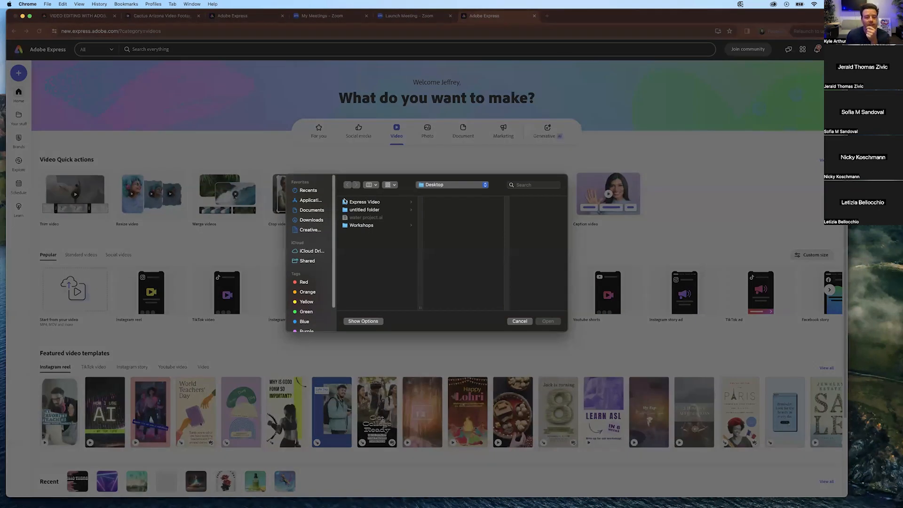
click(354, 203)
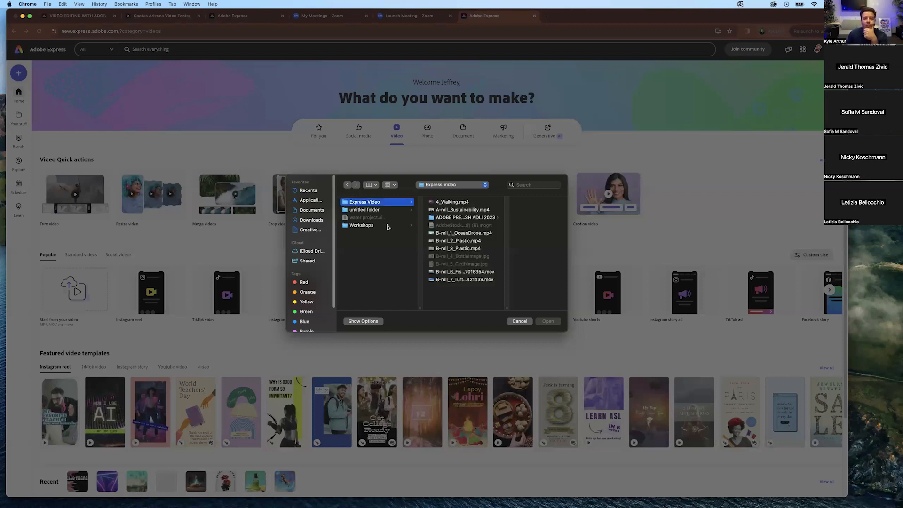
click(463, 210)
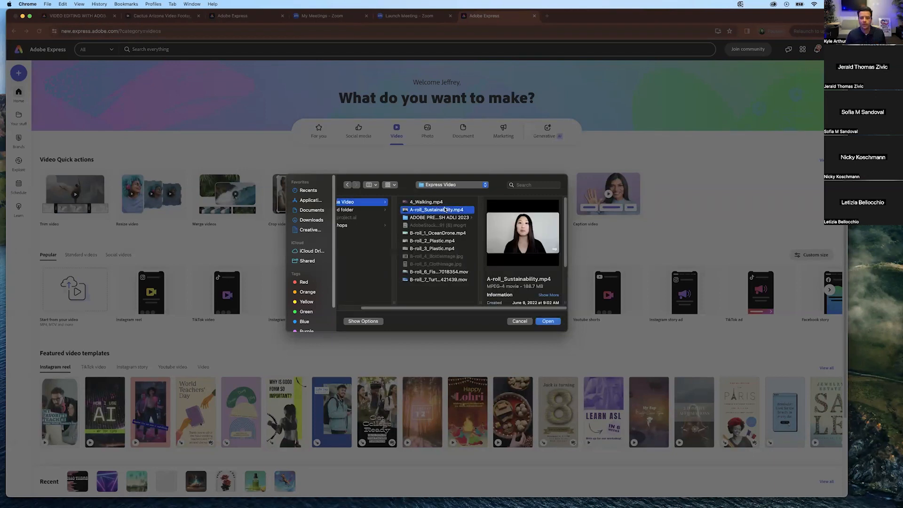
click(545, 322)
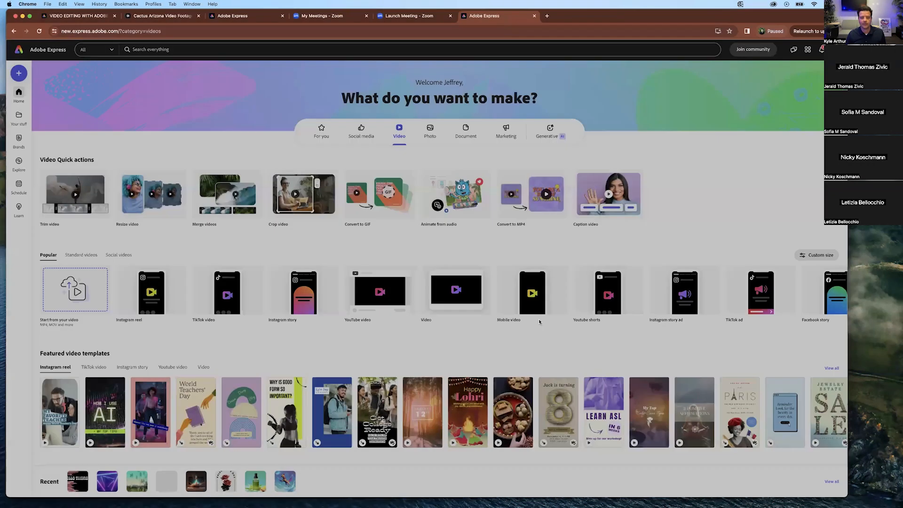
Step: Create a new project from the uploaded clip in the YouTube video size
click(470, 199)
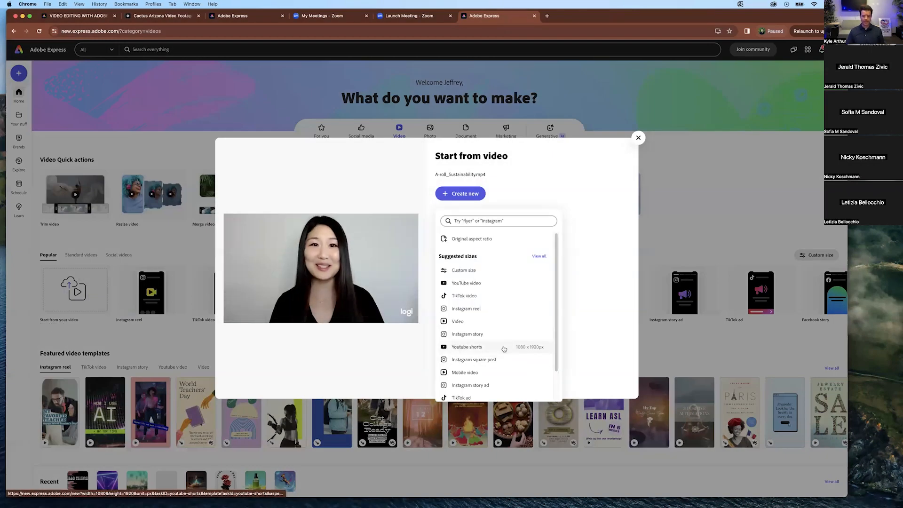
click(460, 198)
click(461, 198)
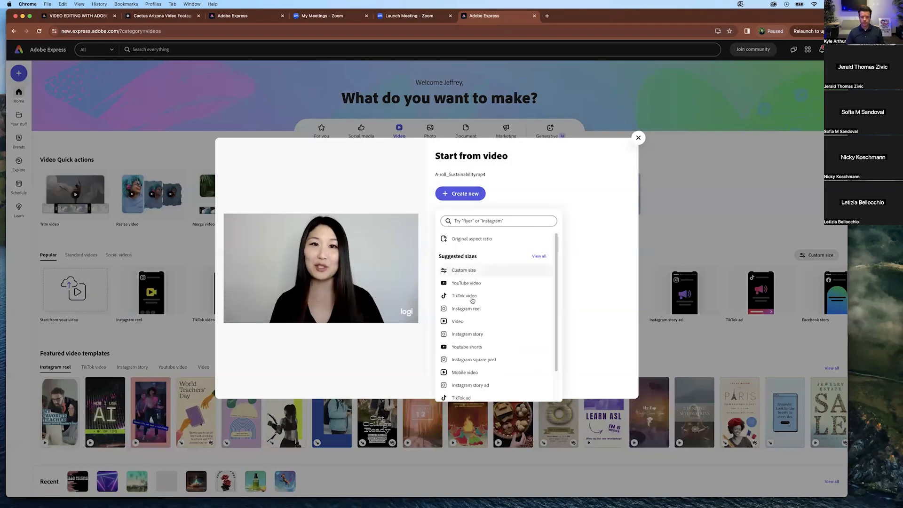
click(466, 282)
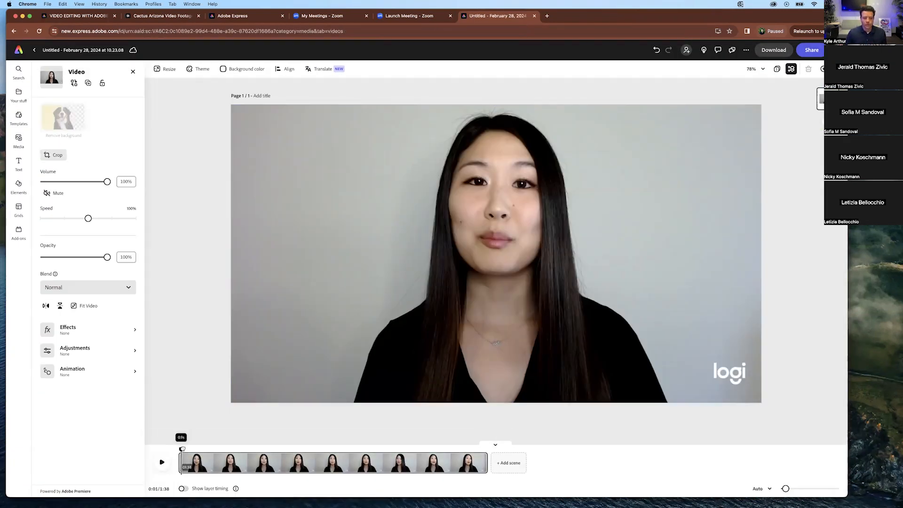
Step: Scrub through the opening of the talking clip and trim its start so the video lasts about 1:29
mouse_move(183, 447)
mouse_down()
mouse_move(274, 447)
mouse_move(178, 448)
mouse_up()
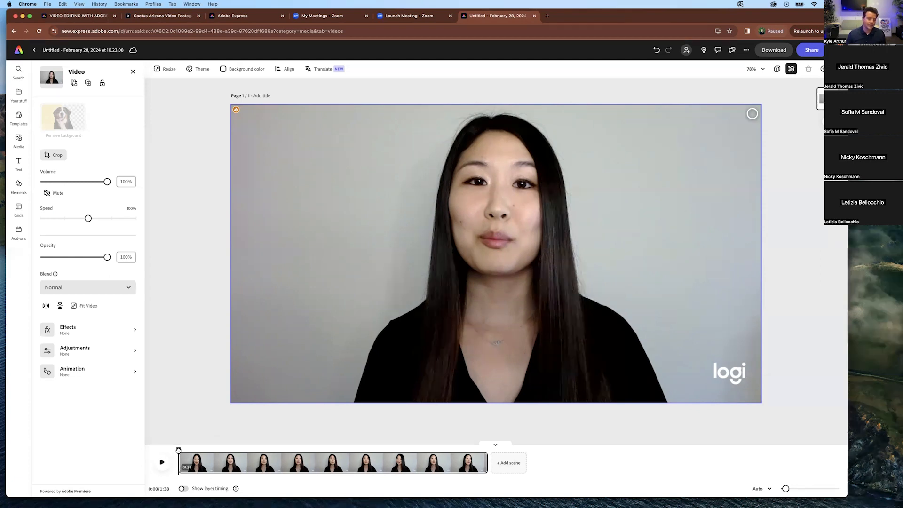
drag(178, 448, 199, 435)
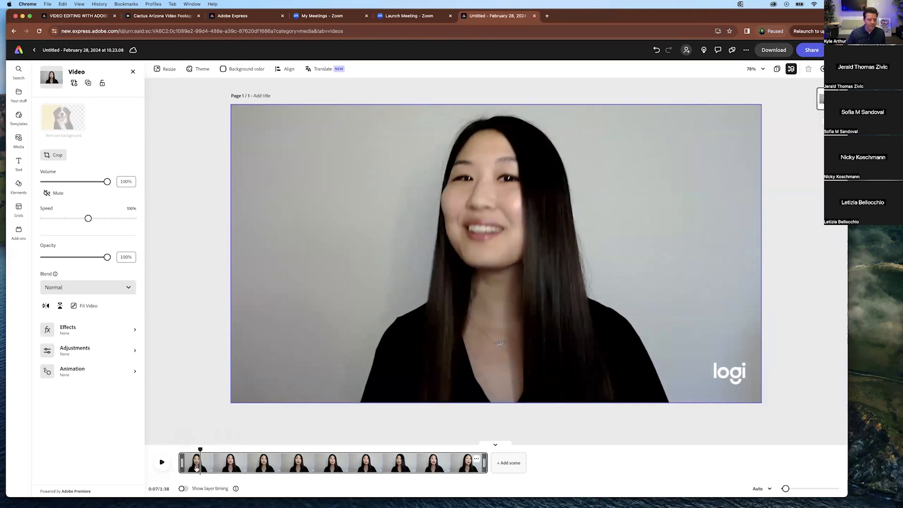
mouse_move(182, 463)
mouse_move(182, 463)
mouse_down()
mouse_move(204, 461)
mouse_move(189, 462)
mouse_up()
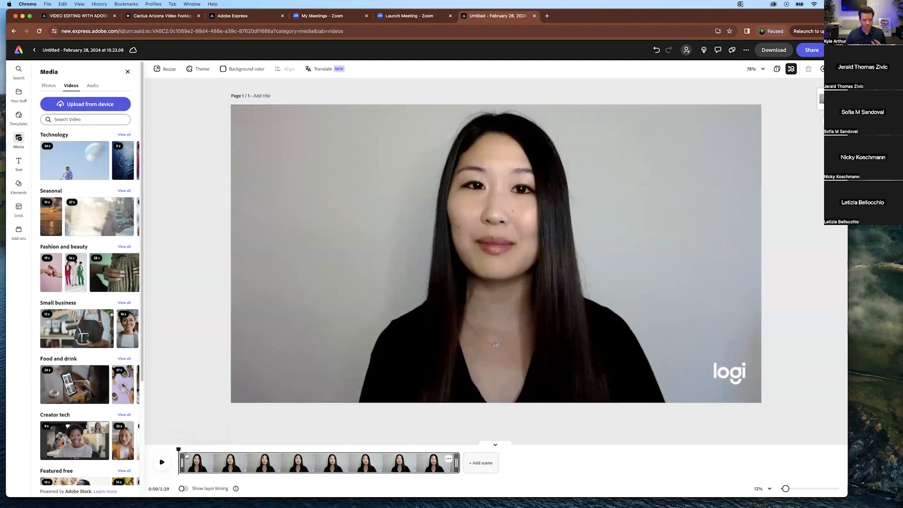
Step: Play the opening of the trimmed clip, then split it at about 5 seconds and again at about 14 seconds
click(162, 462)
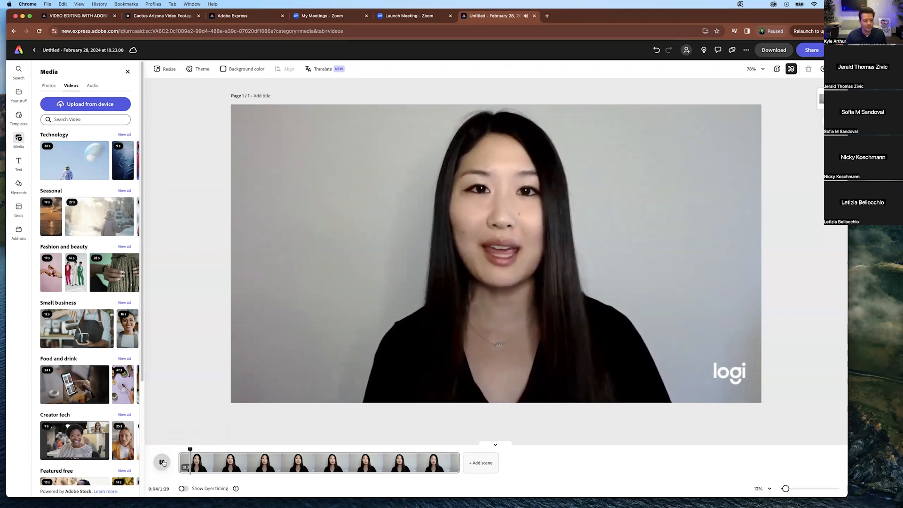
click(162, 462)
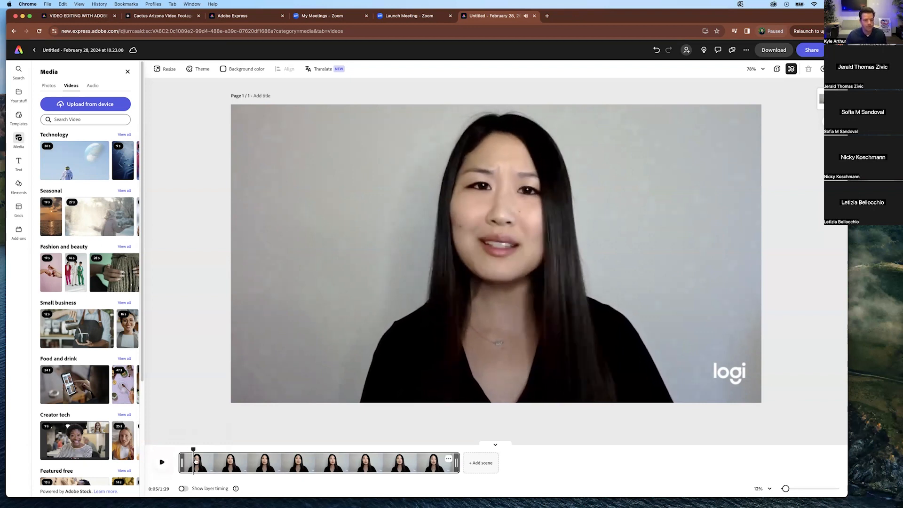
right_click(195, 460)
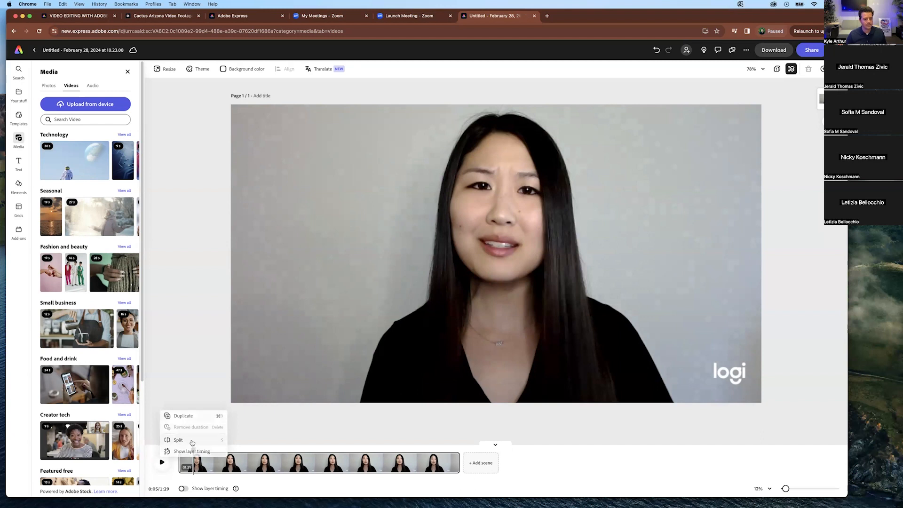
click(192, 442)
drag(199, 449, 230, 447)
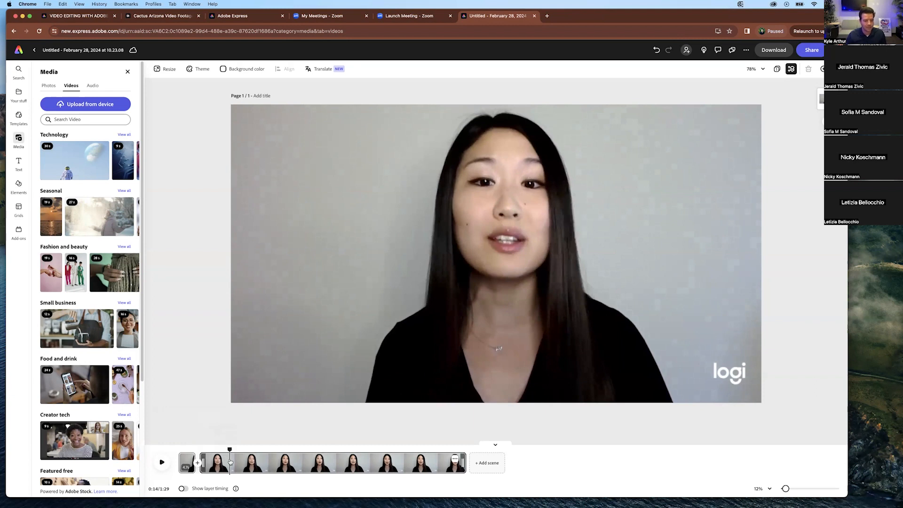
right_click(230, 461)
click(217, 439)
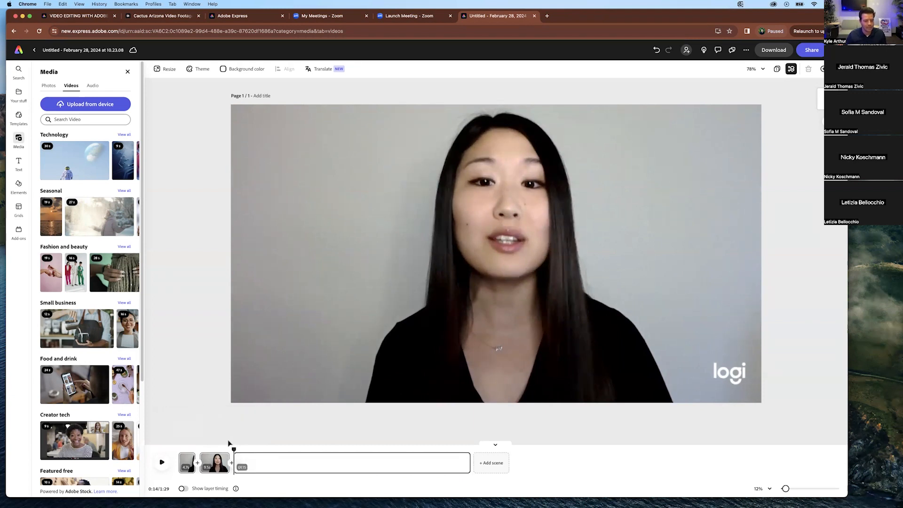
Step: Open the options of the middle scene, then undo both splits of the talking clip
right_click(214, 467)
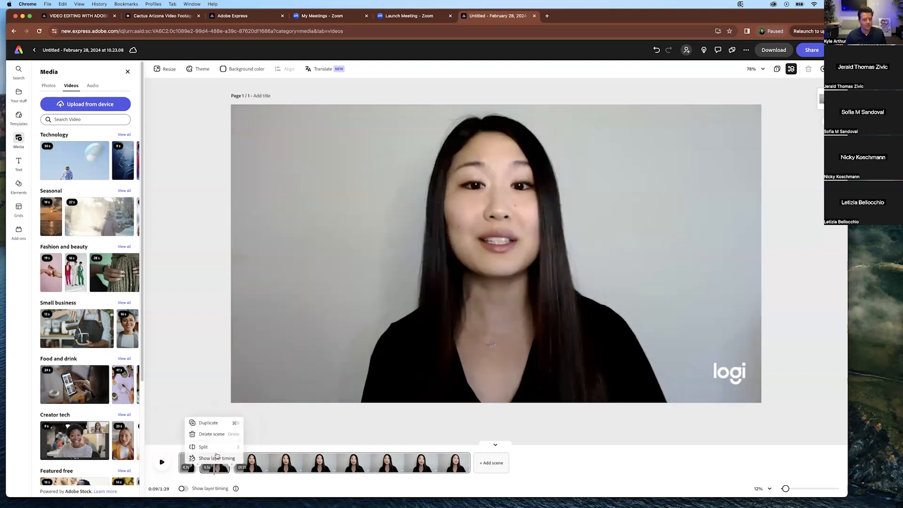
key(super+z)
key(super+z)
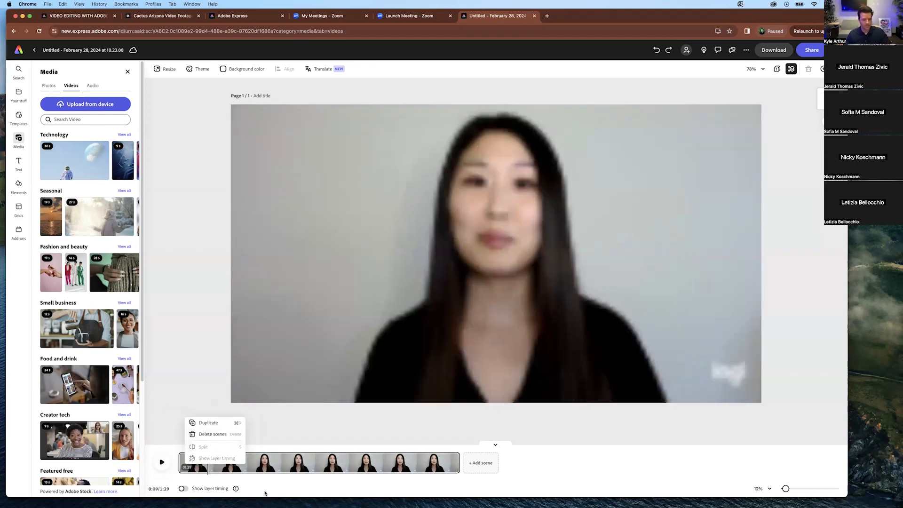
click(355, 433)
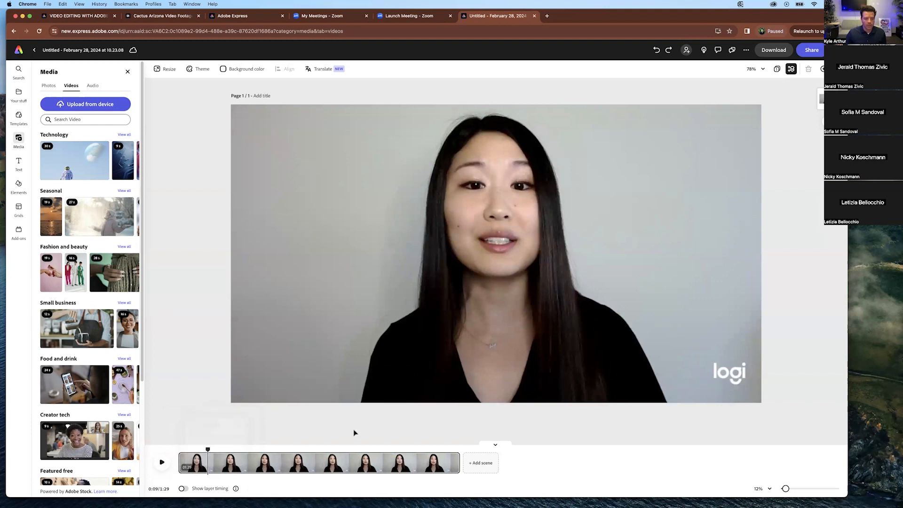
Step: Add B-roll_1_OceanDrone.mp4 from the Express Video folder as a new scene after the talking clip
click(200, 472)
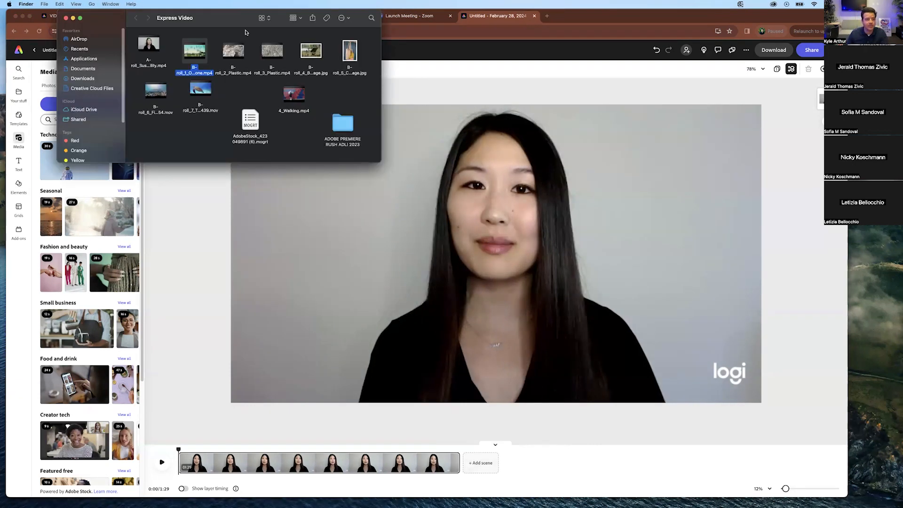
mouse_move(192, 59)
drag(186, 56, 471, 468)
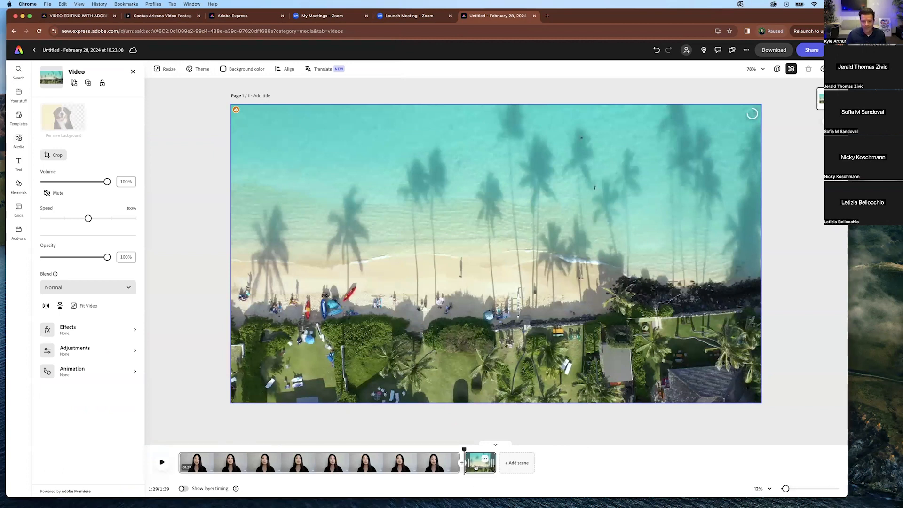
Step: Add an empty scene after the ocean drone clip and delete it
click(515, 467)
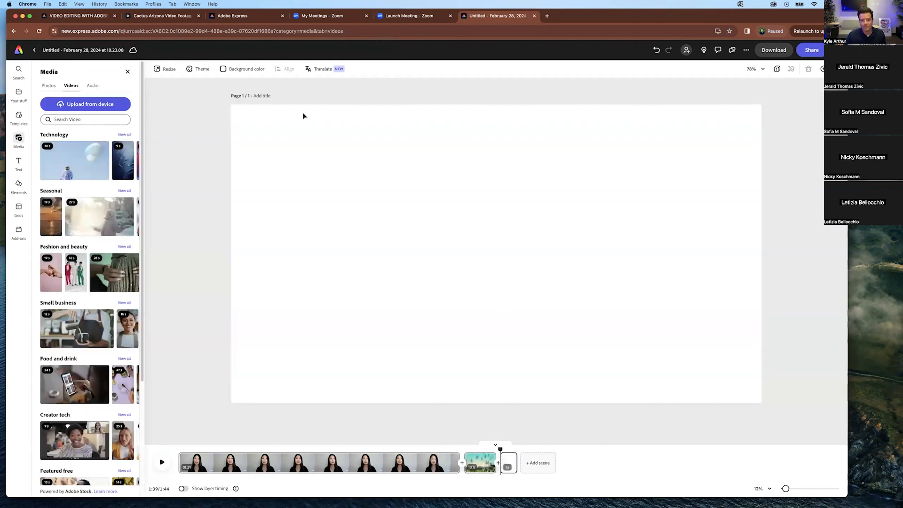
right_click(507, 462)
click(502, 431)
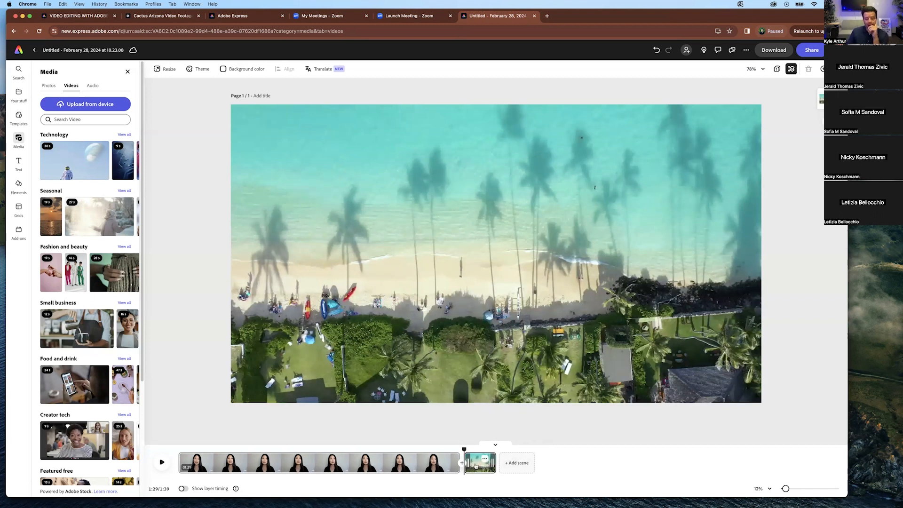
Step: Move the ocean drone scene before the talking clip, play through the cut, and return the playhead to the start
drag(480, 470, 426, 462)
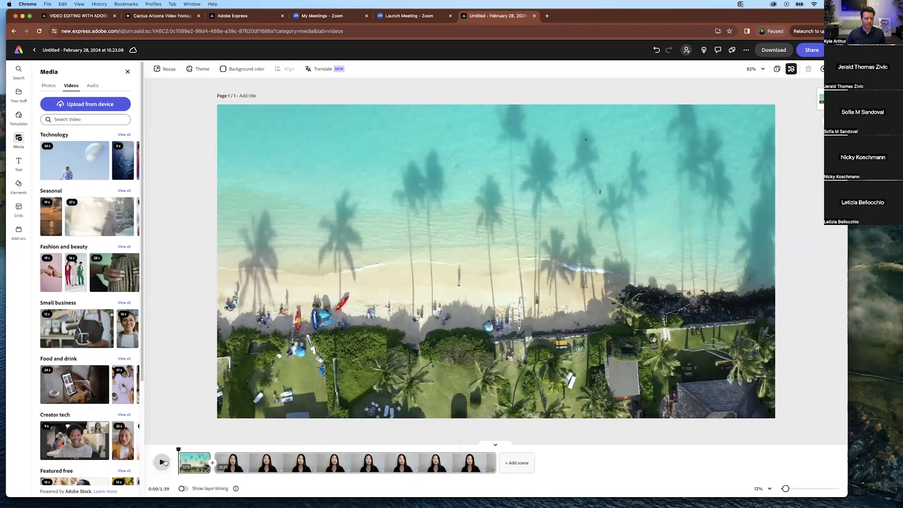
click(162, 462)
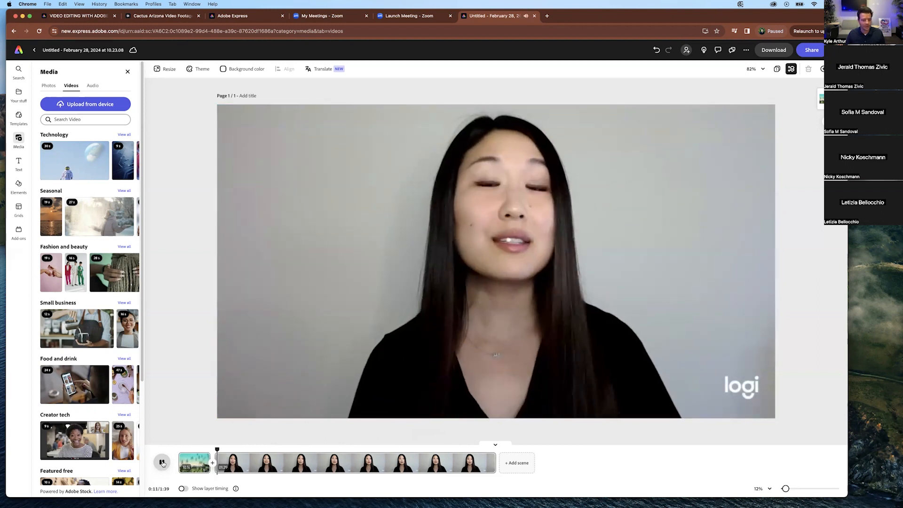
click(163, 463)
drag(217, 448, 168, 450)
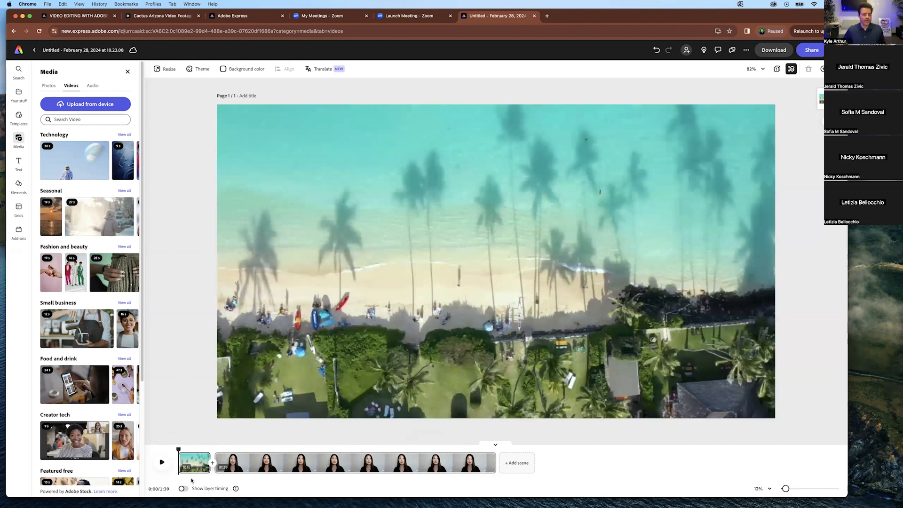
mouse_move(192, 460)
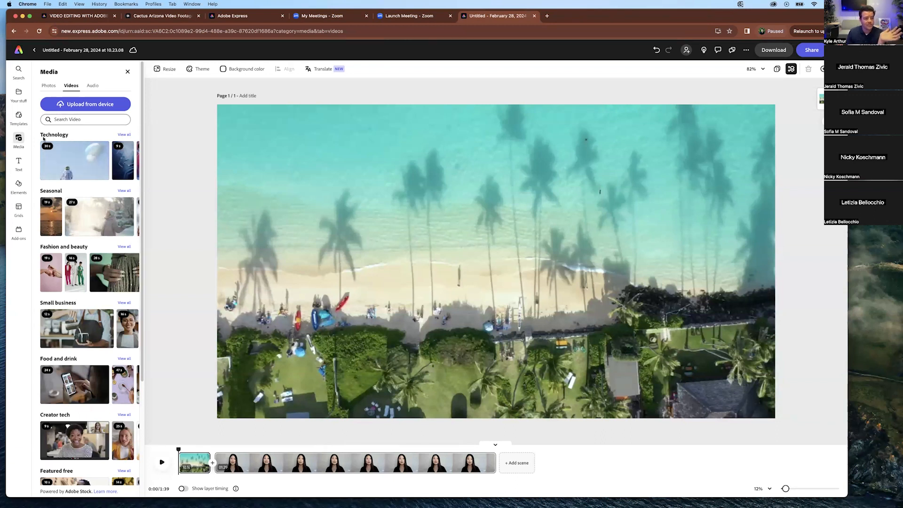
Step: Add the text "WELCOME" to the ocean drone scene and position it over the water, up and left of centre
click(21, 166)
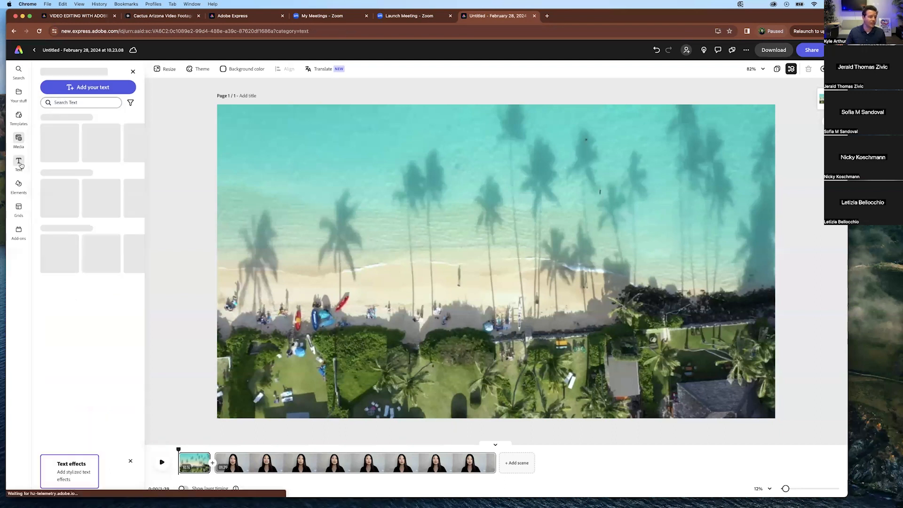
click(90, 87)
drag(390, 222, 600, 301)
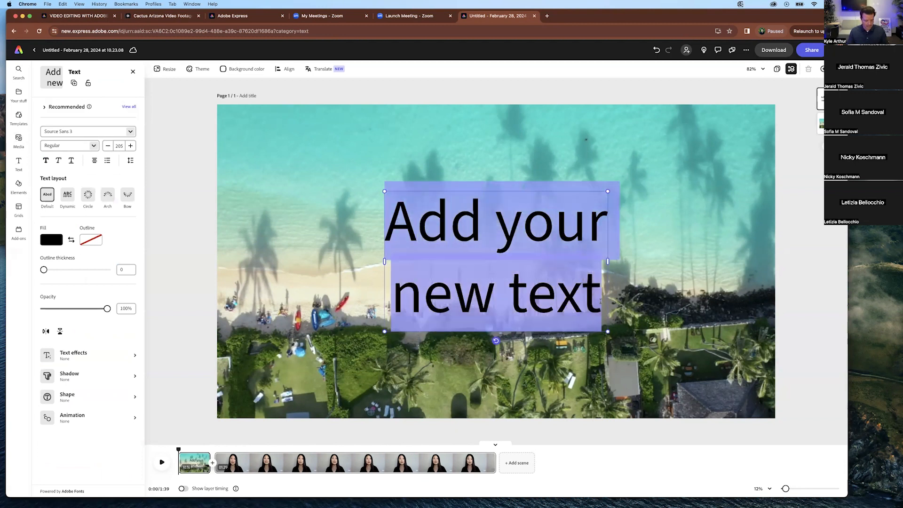
text(WE)
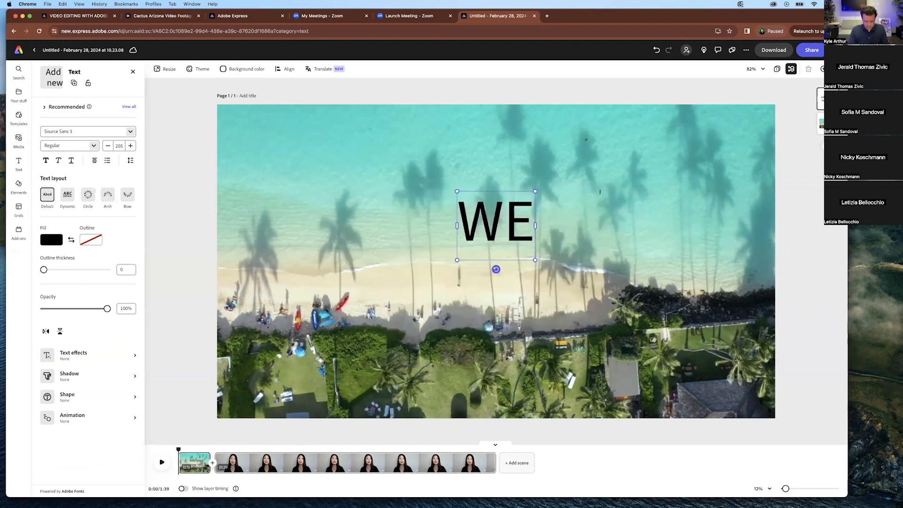
text(LCOME)
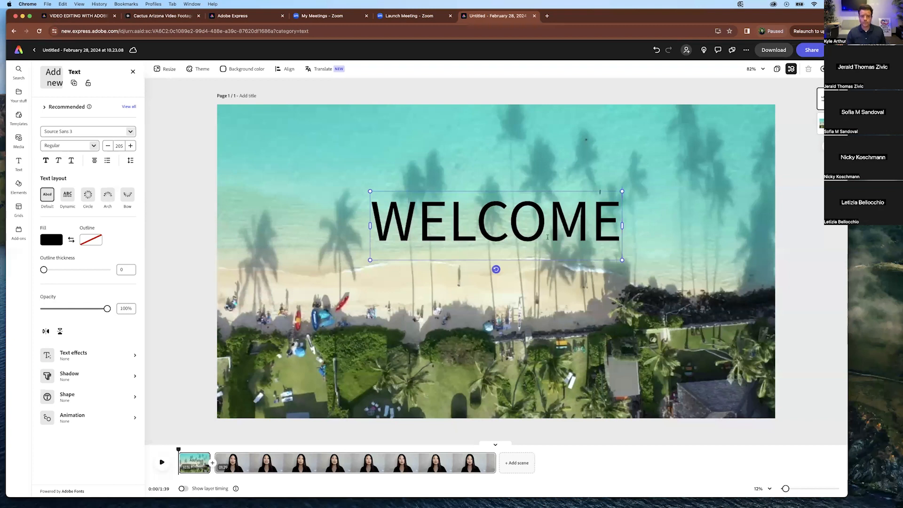
drag(481, 191, 432, 160)
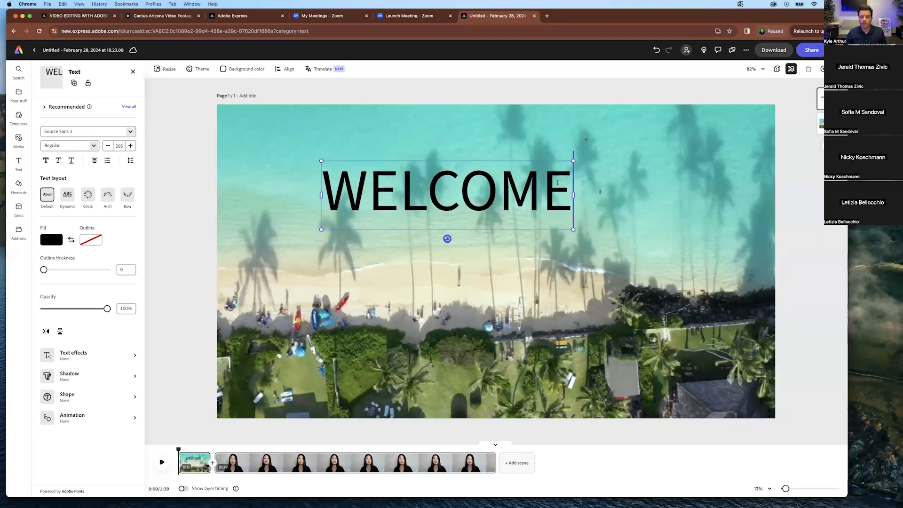
Step: Change the whole WELCOME text to the heavy recommended font Catalpa Ultrablack
key(shift+Left)
key(shift+Left)
key(shift+Left)
key(shift+Left)
key(shift+Left)
key(shift+Left)
key(shift+Left)
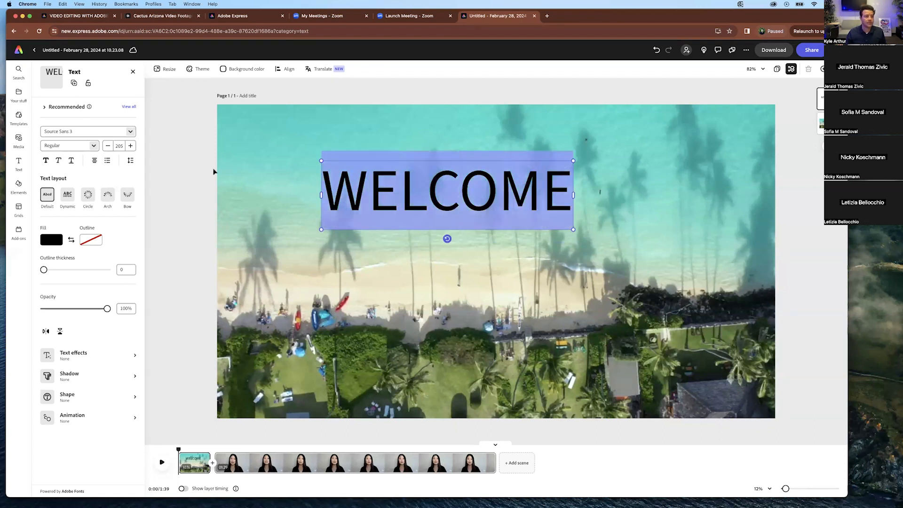
click(49, 109)
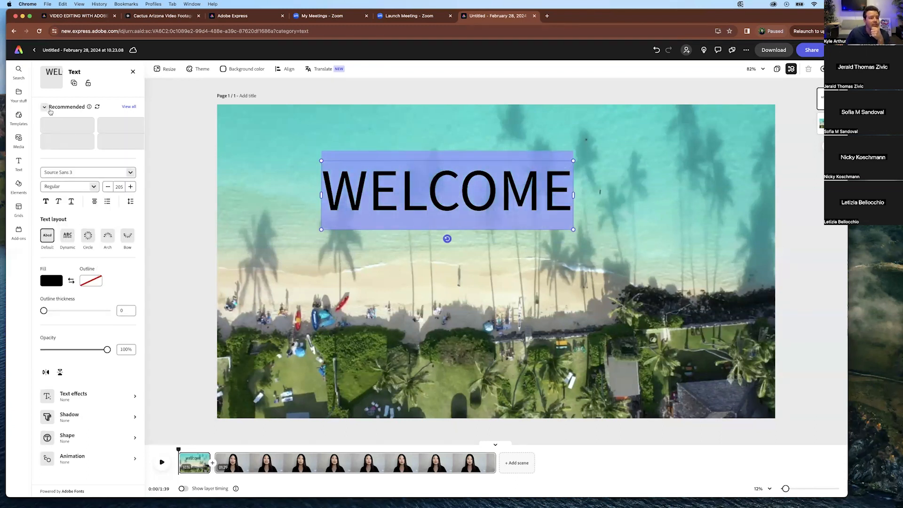
click(70, 127)
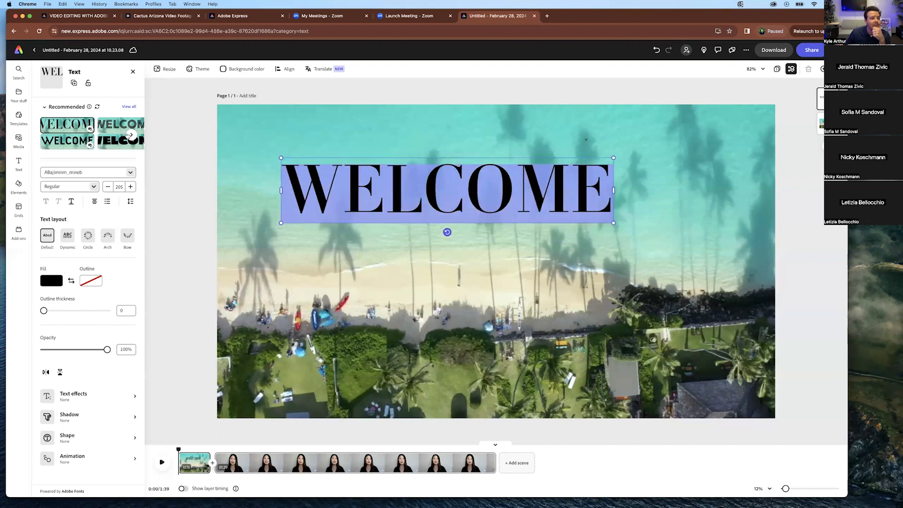
click(131, 135)
click(69, 143)
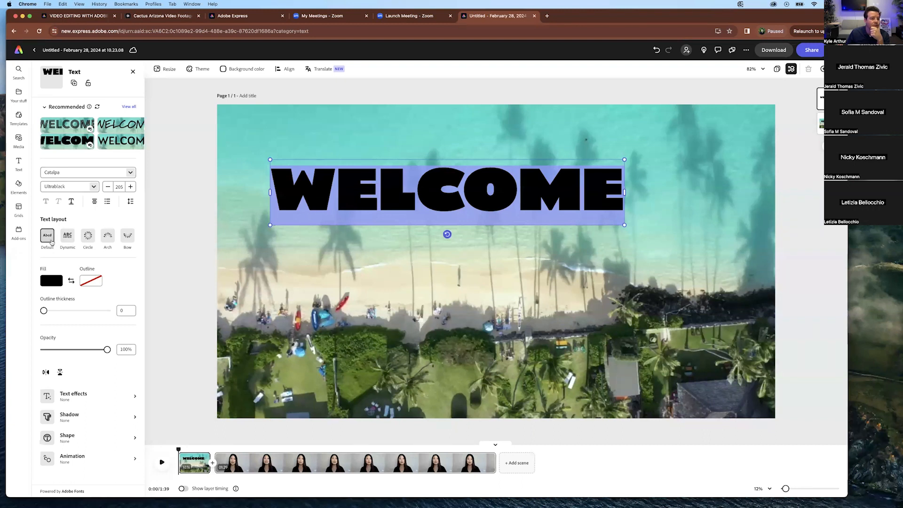
Step: Set the WELCOME text's fill to a strong medium blue from the extended colour swatches
click(52, 280)
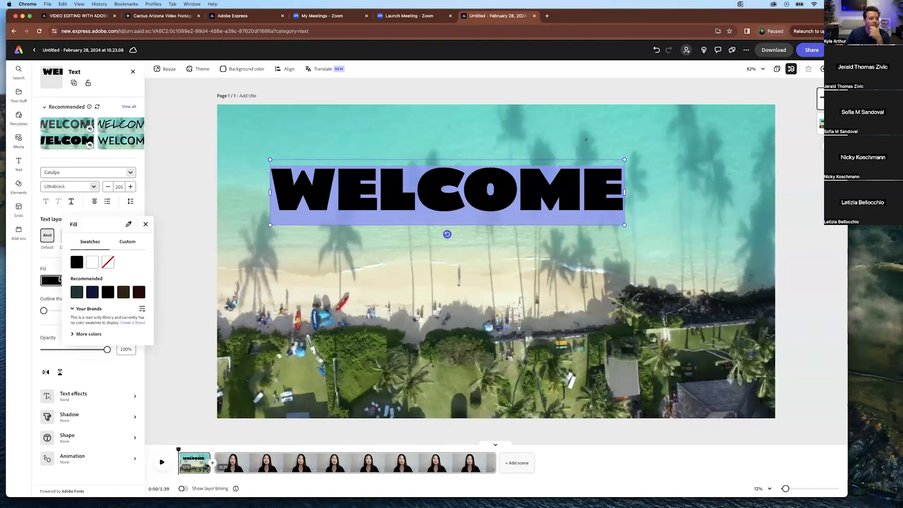
click(123, 292)
click(73, 309)
click(75, 310)
click(73, 334)
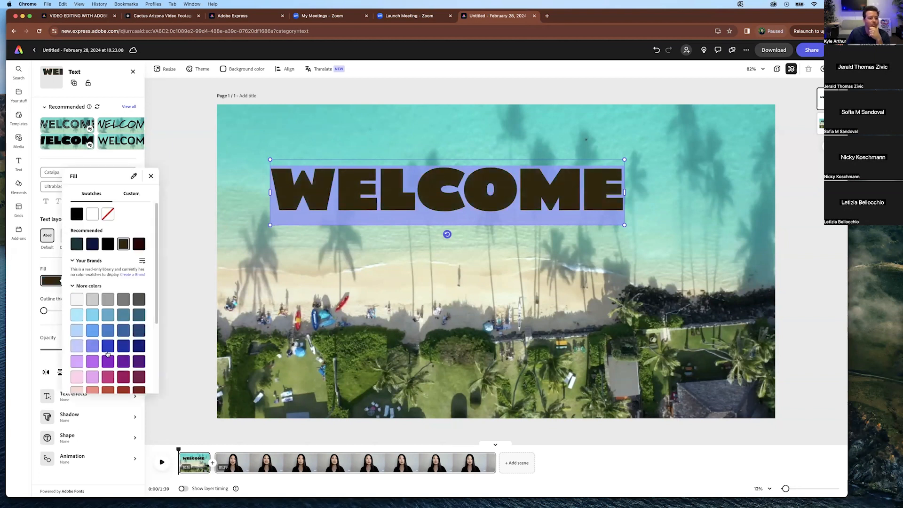
click(107, 348)
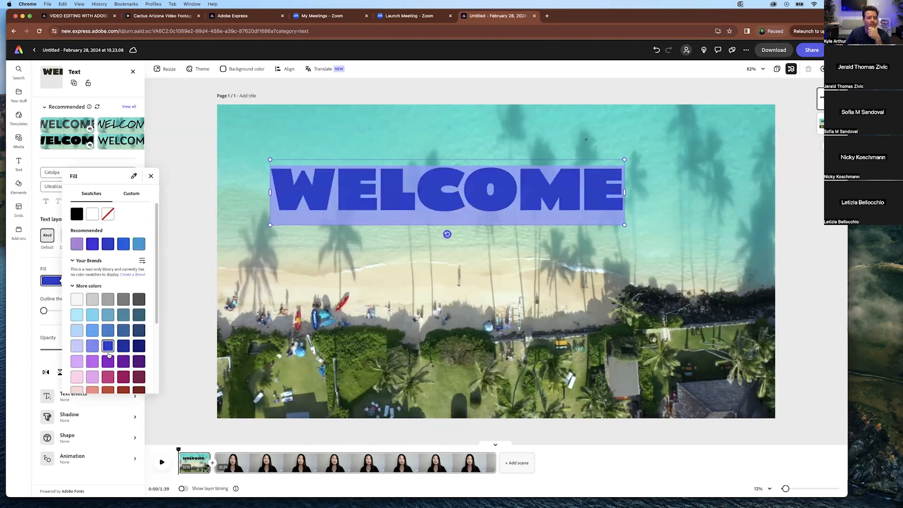
click(150, 175)
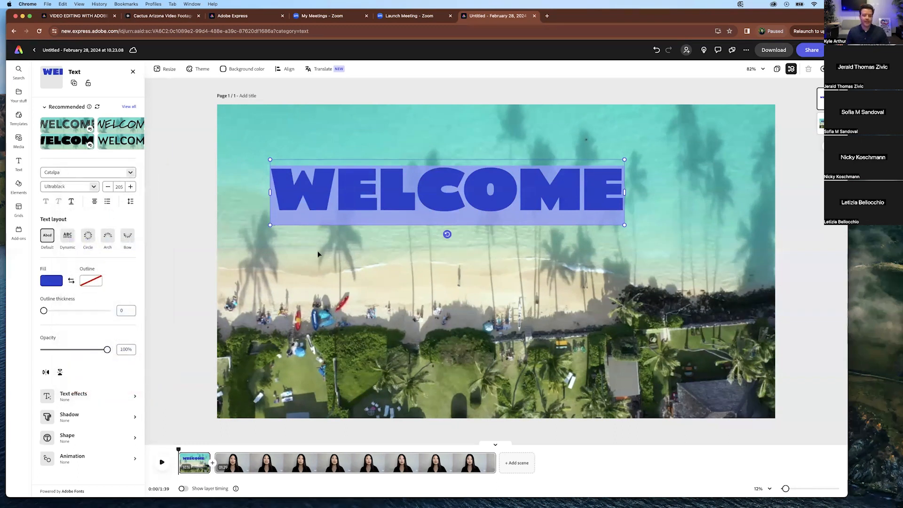
Step: Generate a "Palm leaves" text effect for WELCOME, apply the fourth result, and shift the text slightly higher over the water
click(66, 397)
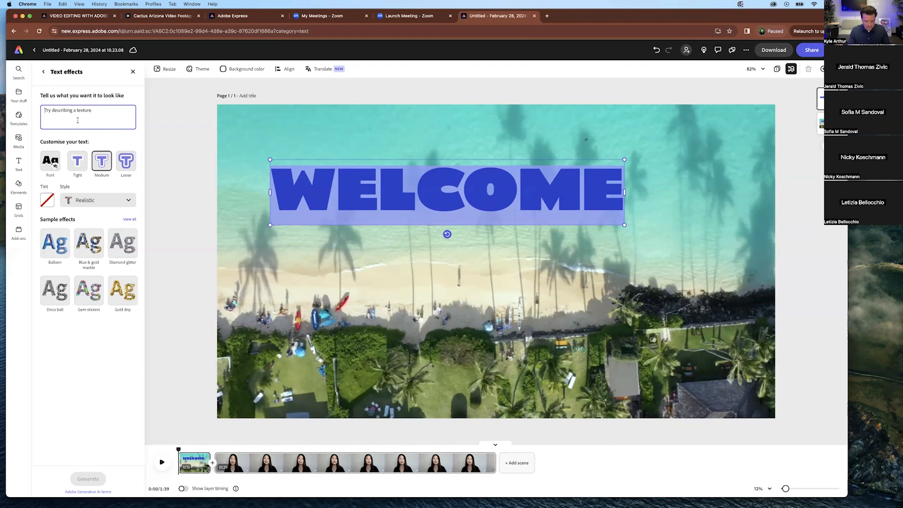
text(Palm leaves)
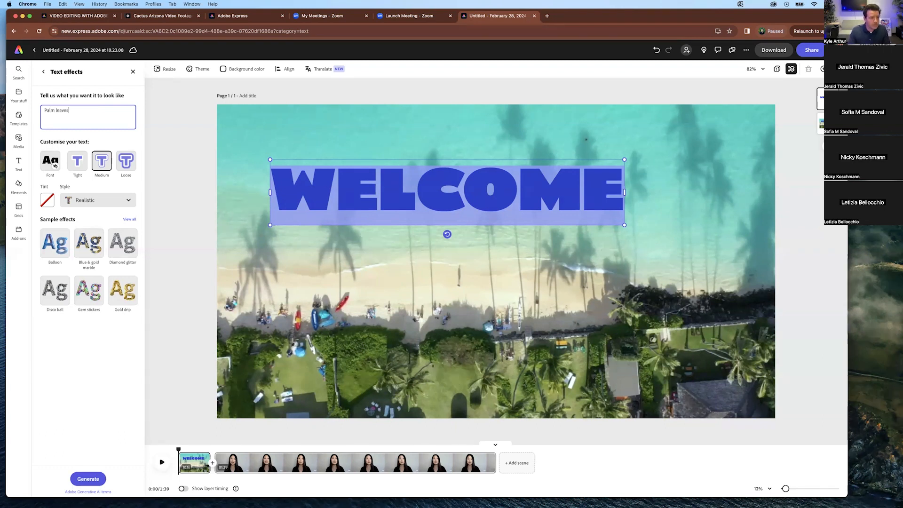
key(Return)
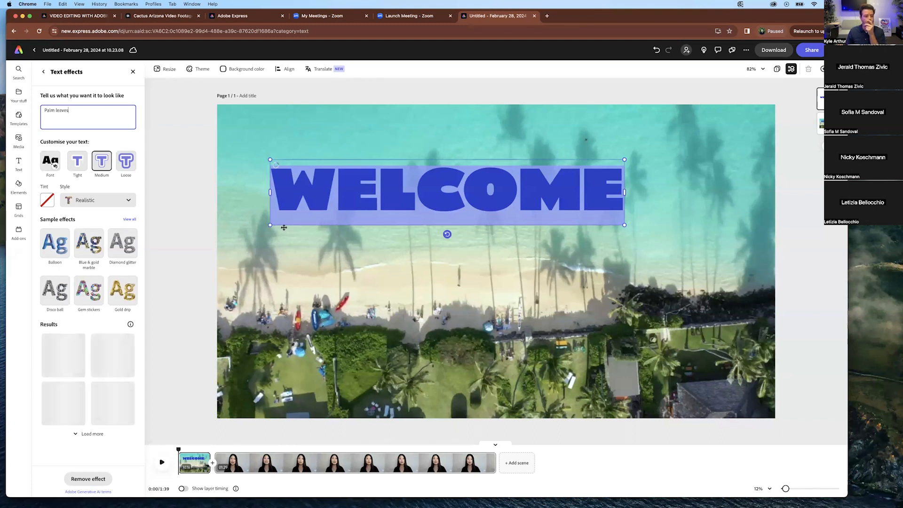
drag(424, 158, 433, 149)
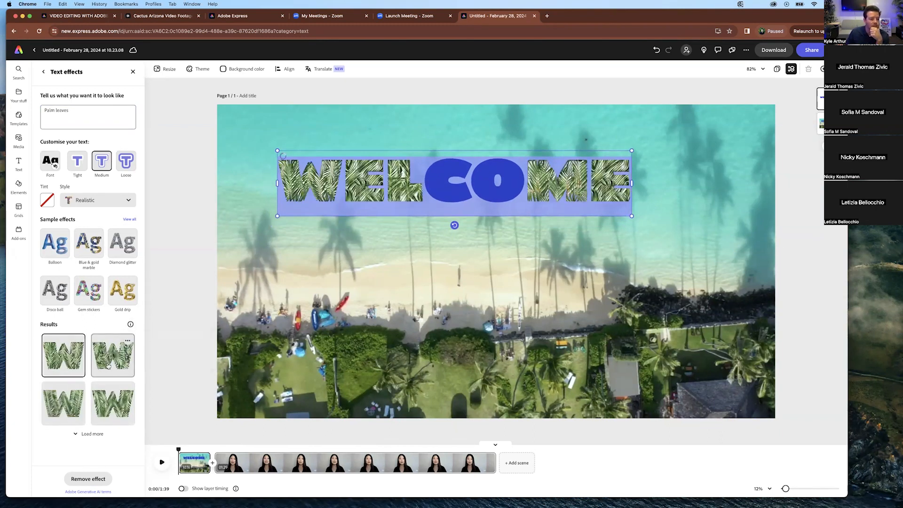
click(115, 393)
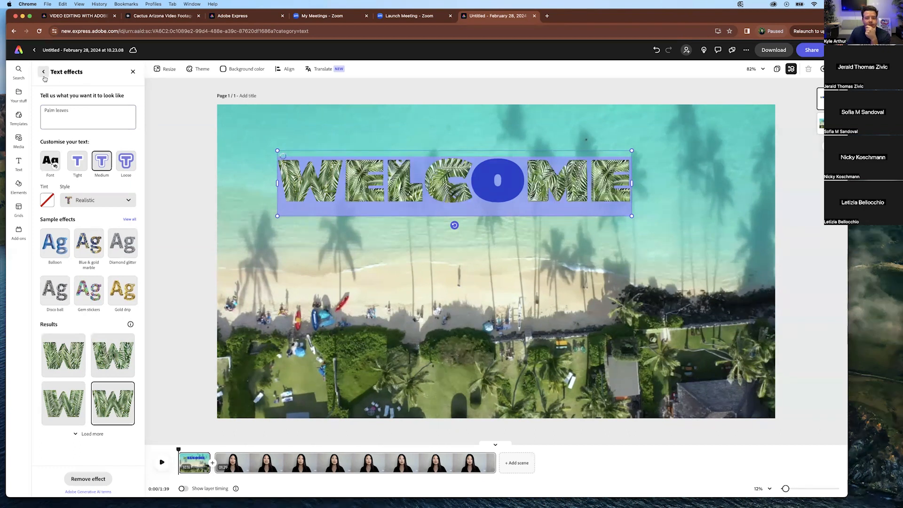
click(44, 72)
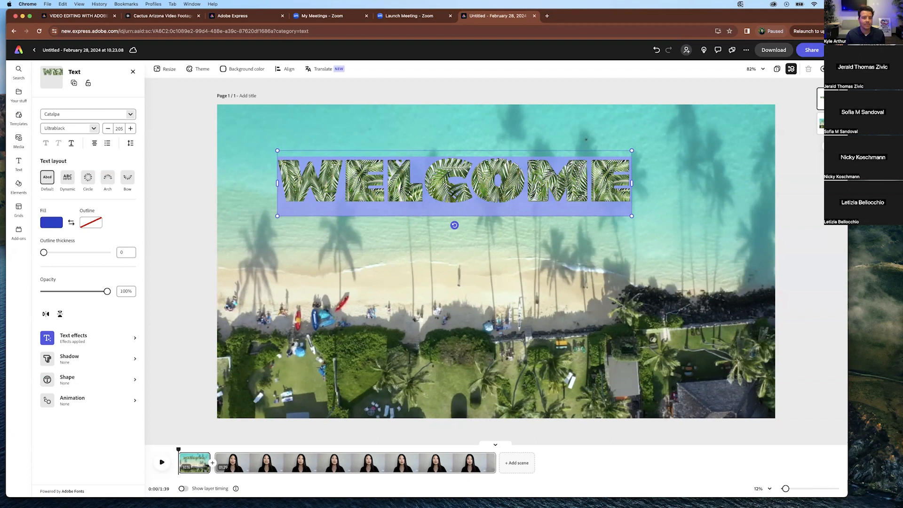
drag(302, 150, 323, 141)
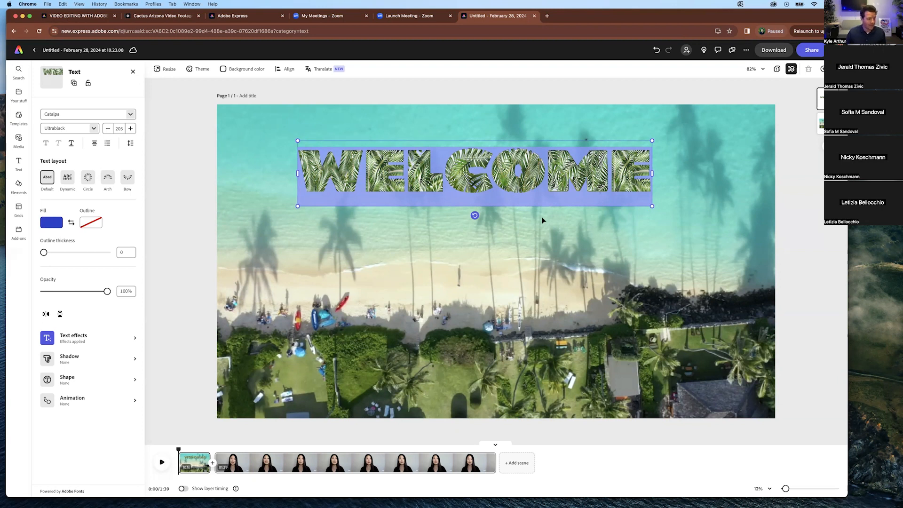
Step: Animate the WELCOME text with Slide as the in animation, Blinking as the looping animation and Tumble as the out animation
click(72, 400)
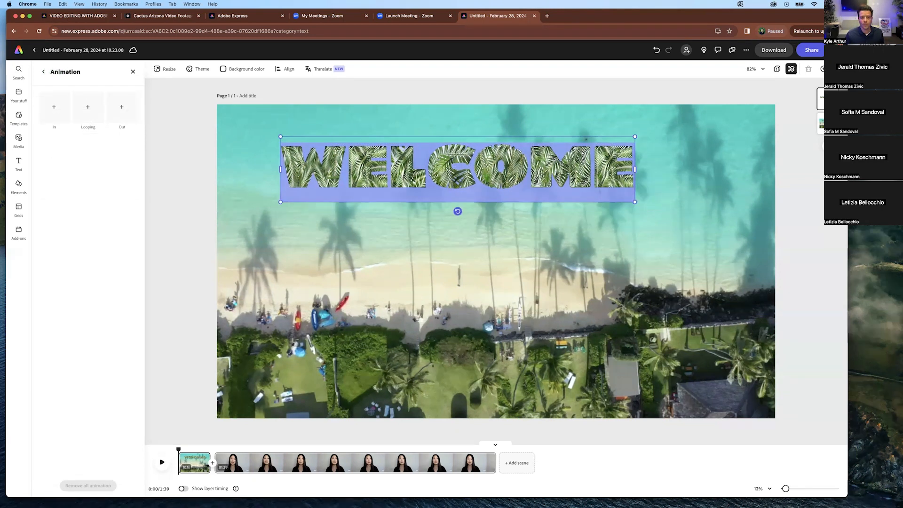
click(54, 107)
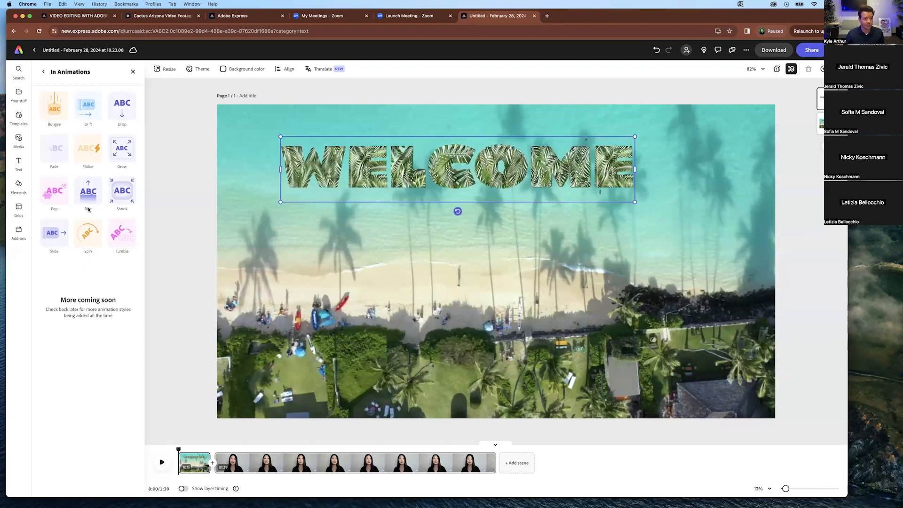
click(56, 239)
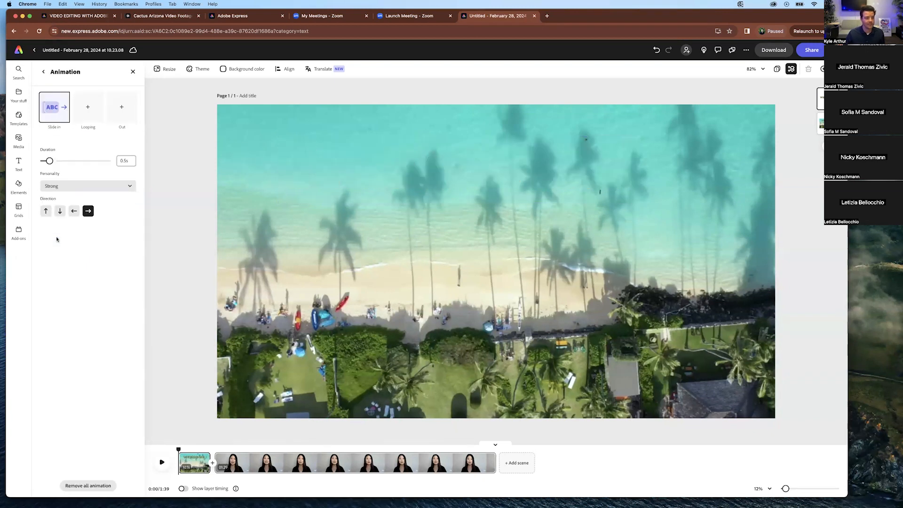
click(87, 111)
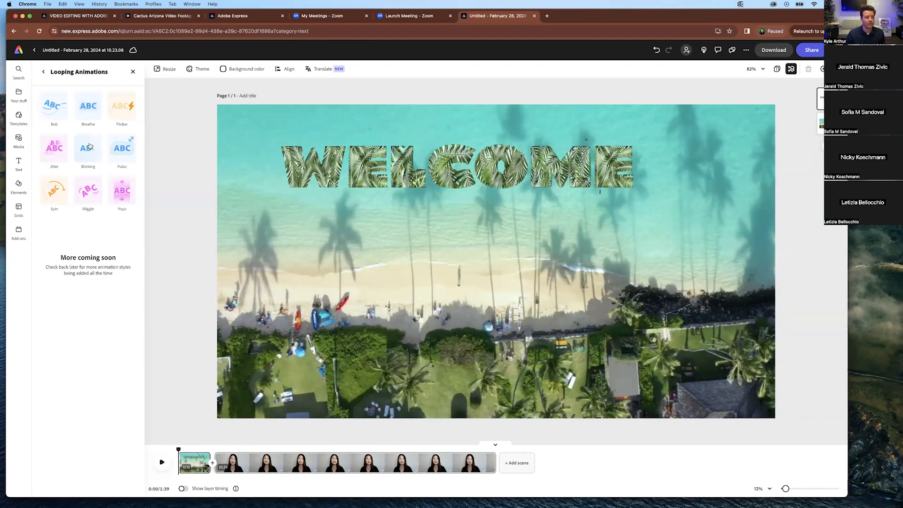
click(89, 146)
click(119, 107)
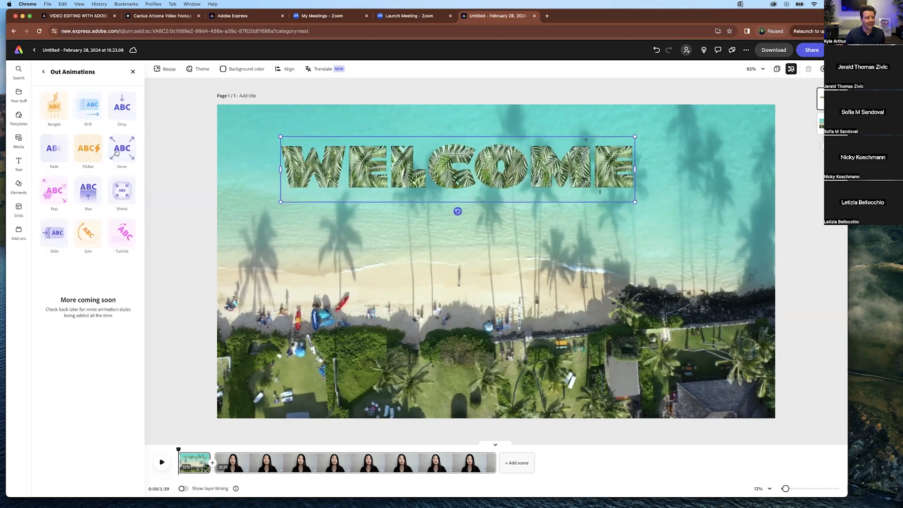
click(122, 230)
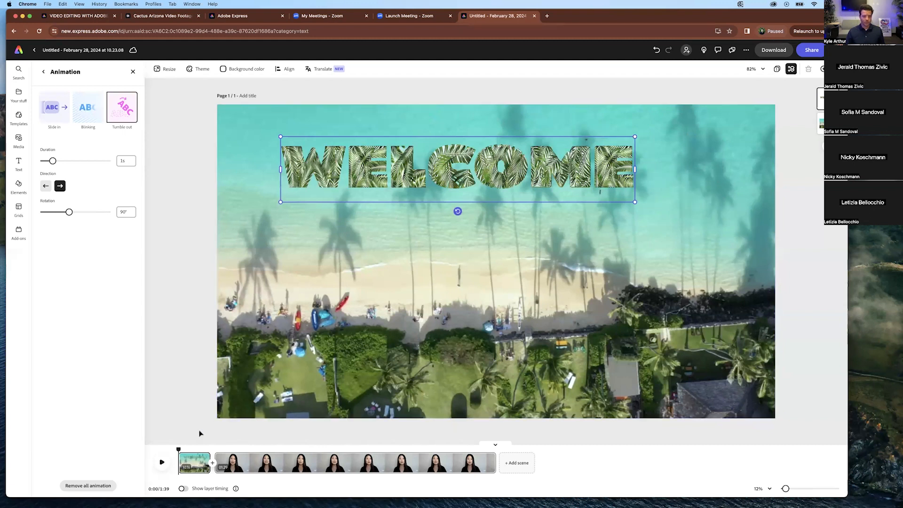
Step: Show layer timing, trim the WELCOME layer to run from about 0:02 to 0:09, and play the scene from the start
click(389, 170)
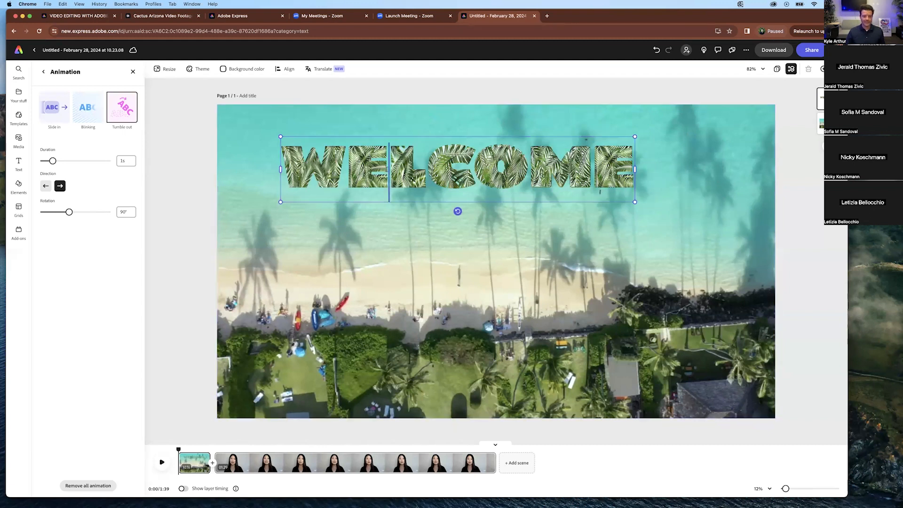
click(181, 489)
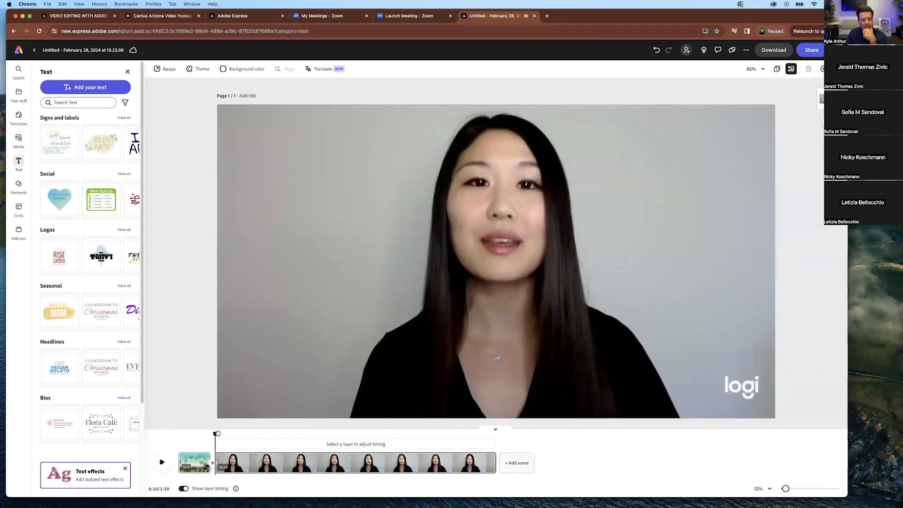
drag(215, 434, 189, 434)
click(375, 183)
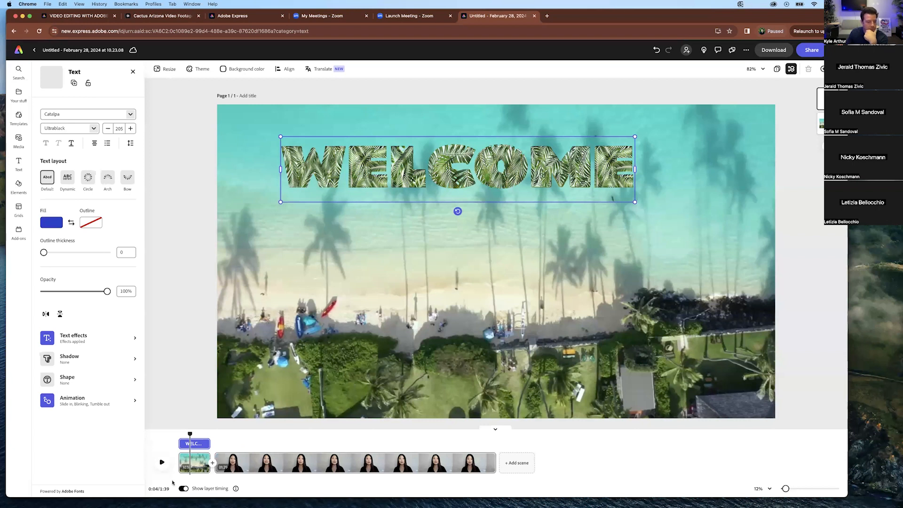
drag(786, 489, 800, 489)
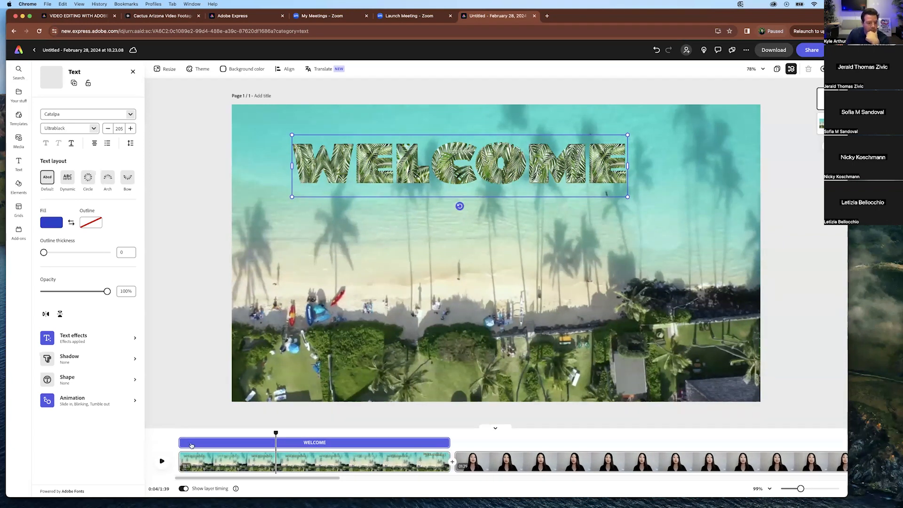
drag(186, 442, 223, 442)
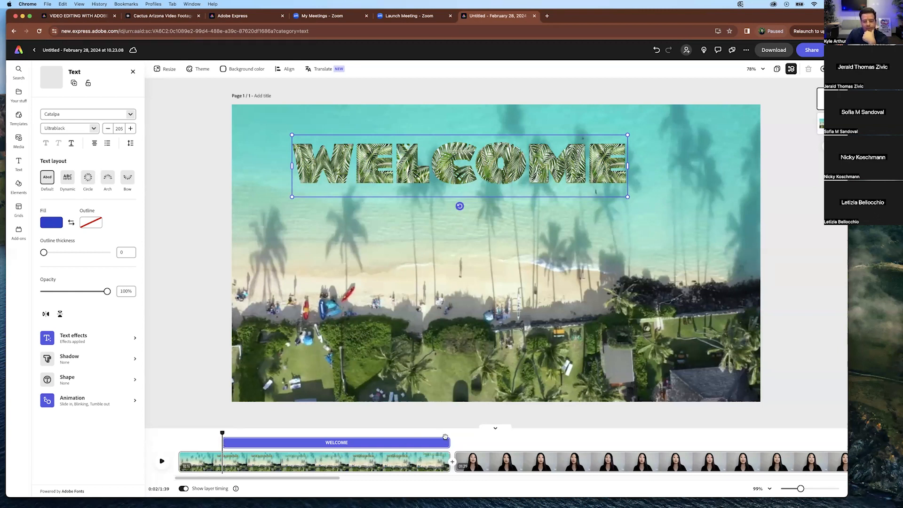
drag(444, 442, 411, 441)
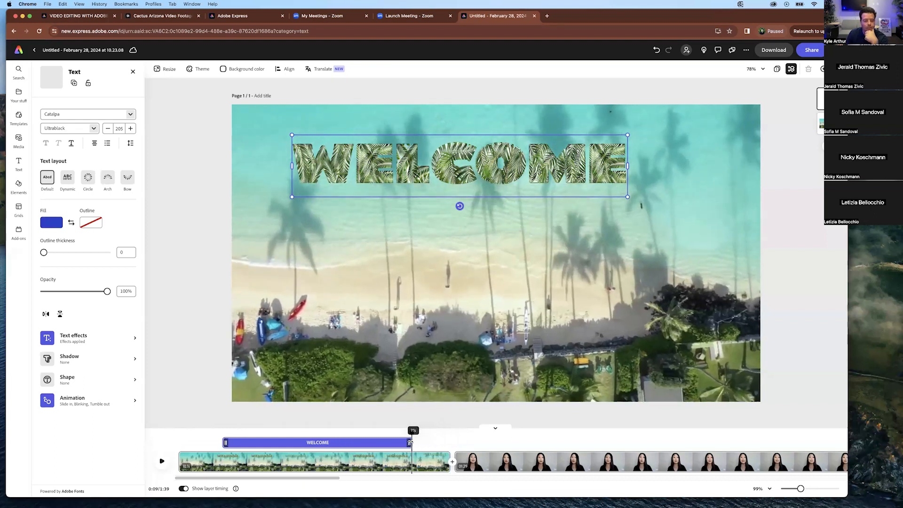
click(183, 439)
click(162, 460)
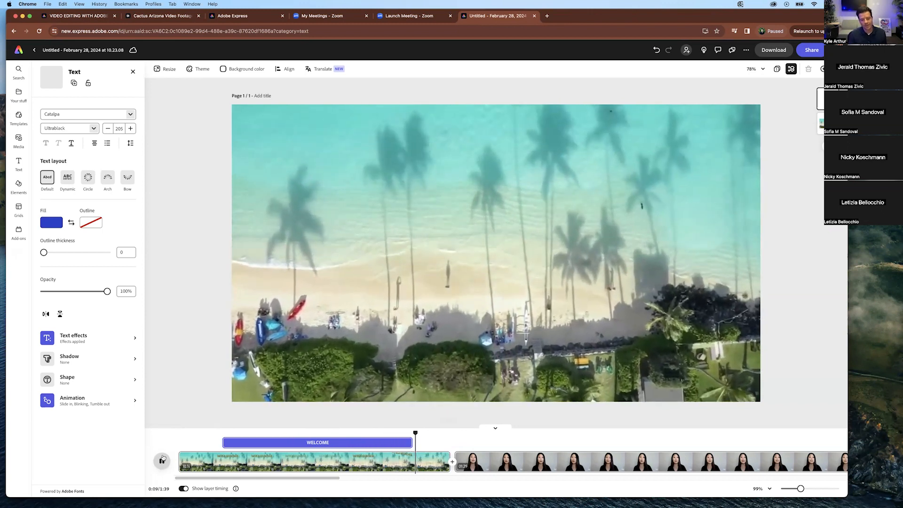
Step: Add a text with the person's surname to the talking clip, scaled down to size 124 in the frame's lower-left corner
click(88, 86)
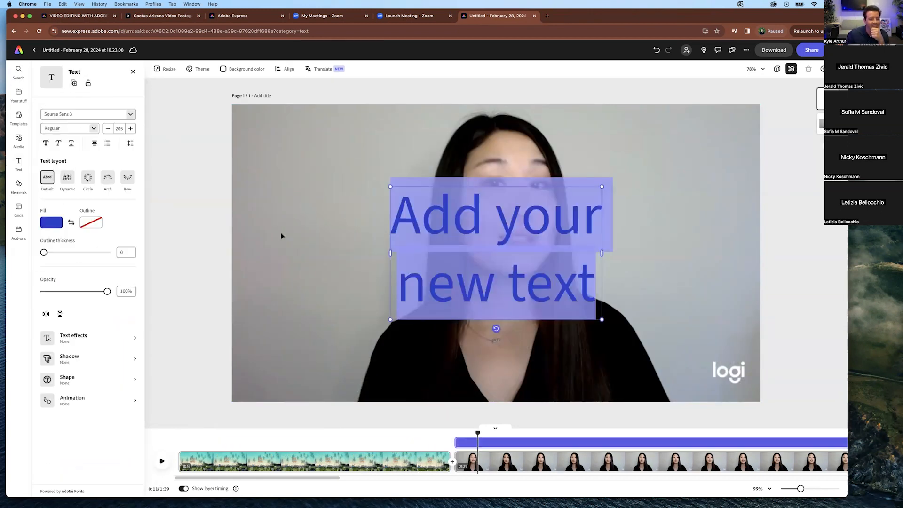
drag(523, 184, 384, 252)
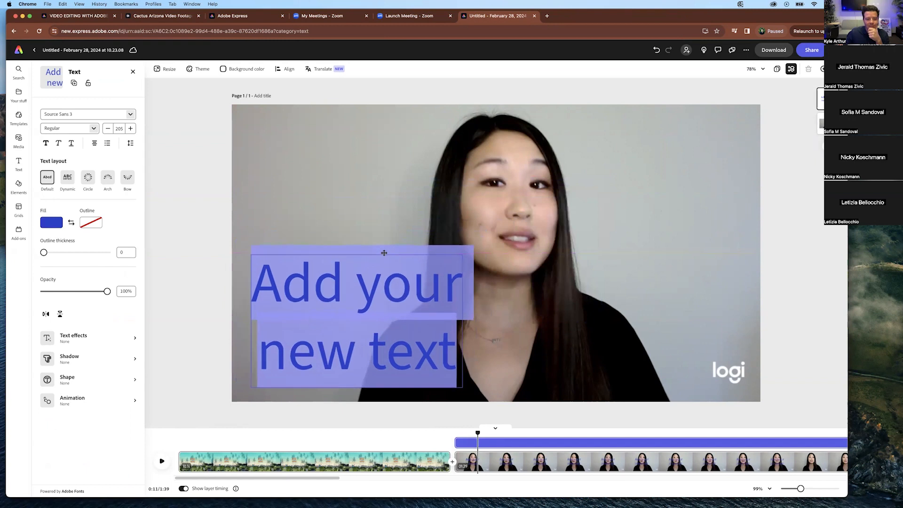
drag(471, 274, 380, 310)
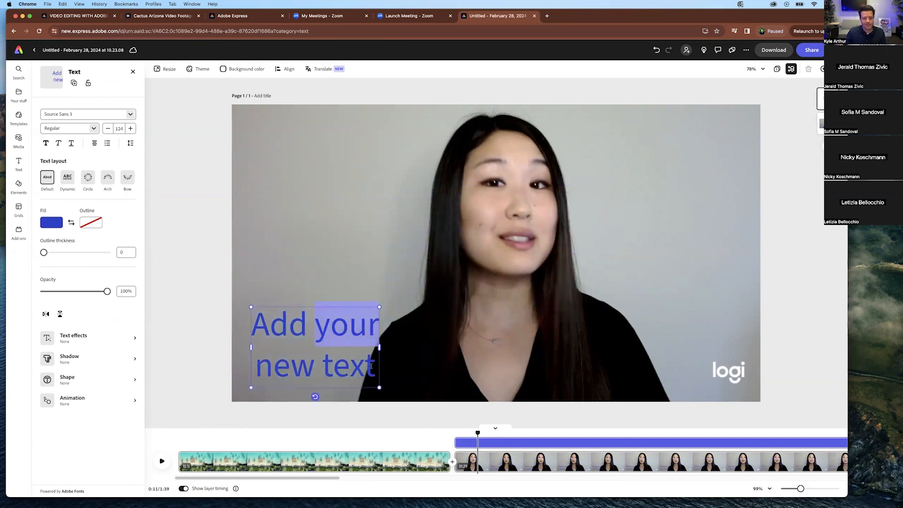
text(ZIVIC)
drag(317, 306, 290, 341)
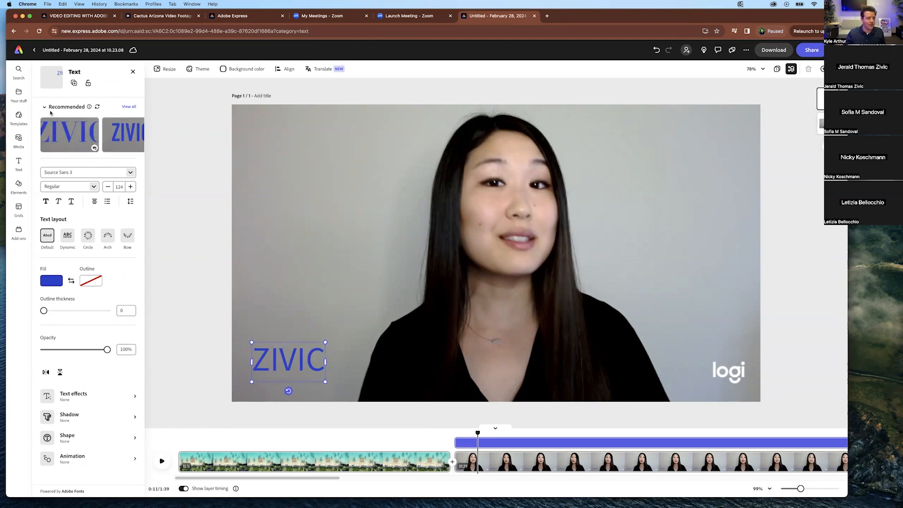
Step: Give the surname text the first recommended serif font and a Drift in animation
click(69, 130)
click(53, 458)
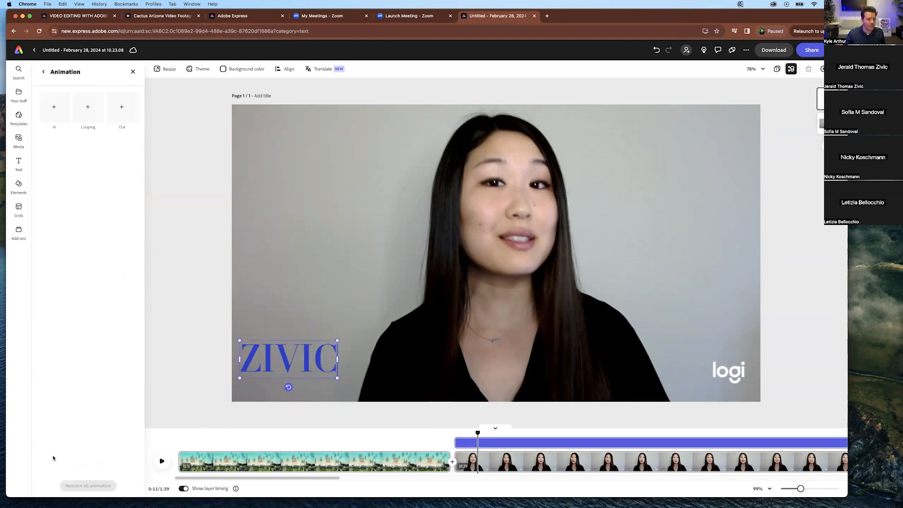
click(54, 107)
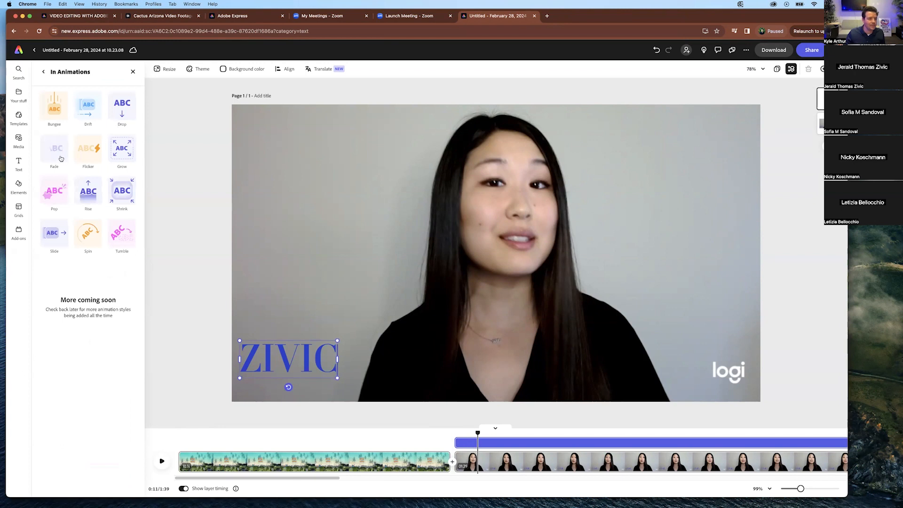
click(84, 115)
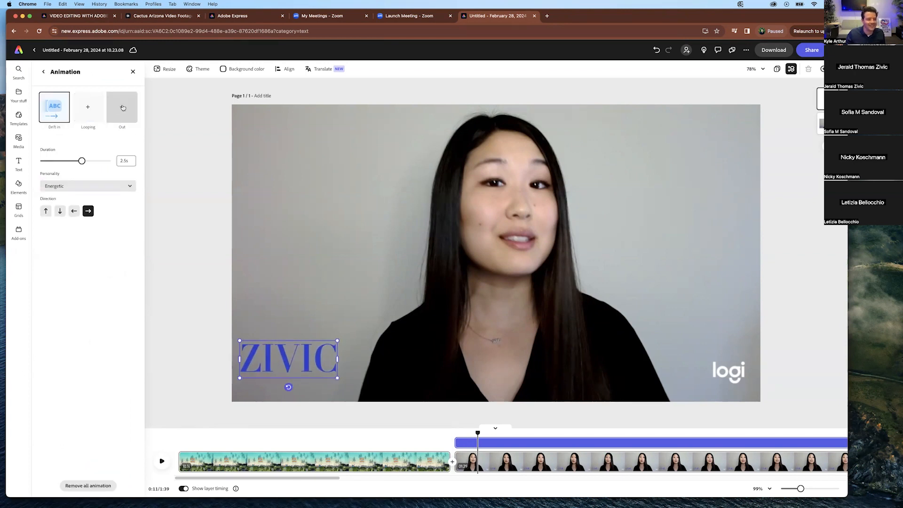
Step: Give the surname text a Drift out animation, trim its layer to a few seconds at the talking clip's start, and play the result
click(122, 107)
click(92, 105)
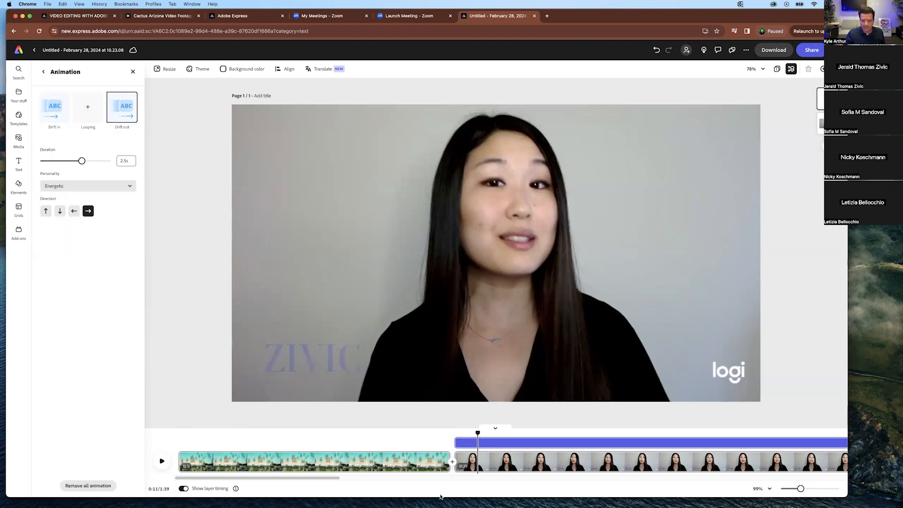
drag(311, 478, 413, 484)
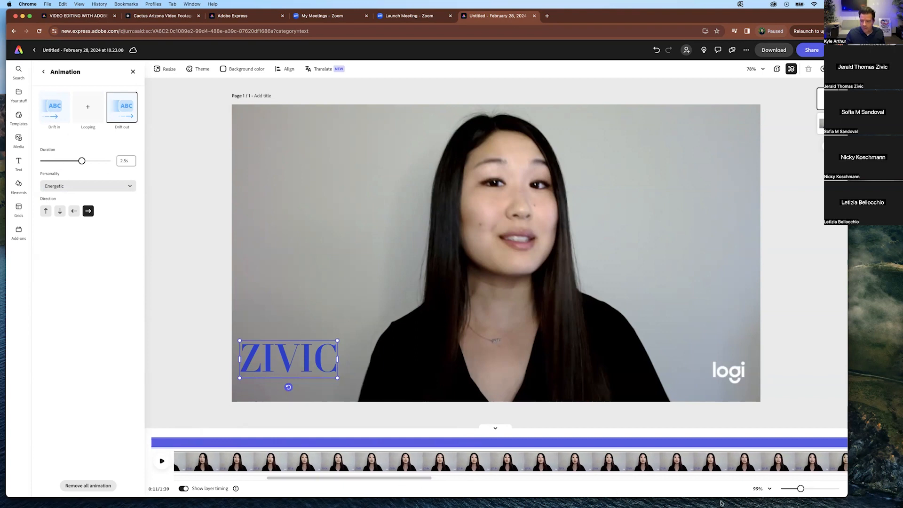
drag(800, 492, 782, 489)
drag(544, 445, 222, 436)
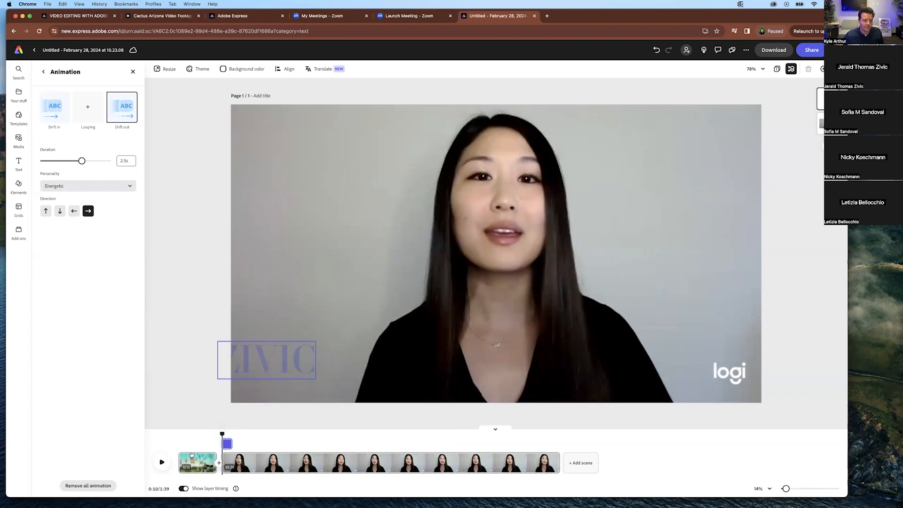
click(162, 463)
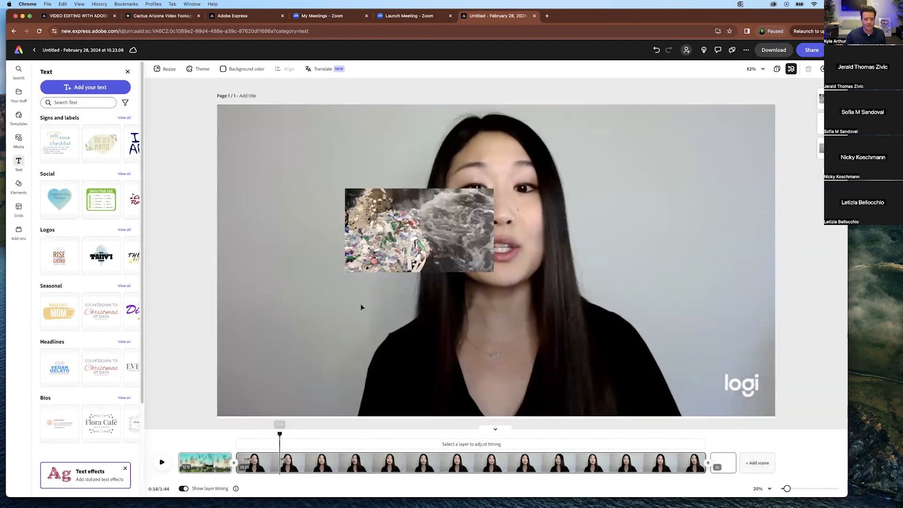
Step: Enlarge the river plastic B-roll video to fill the frame and shift its layer to start at about 0:40
click(382, 208)
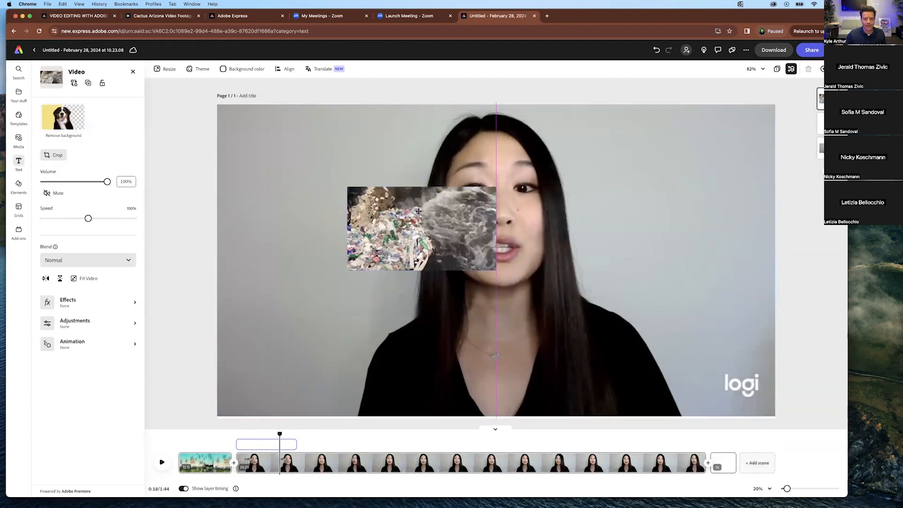
drag(382, 209, 278, 145)
drag(366, 188, 794, 384)
drag(258, 445, 411, 433)
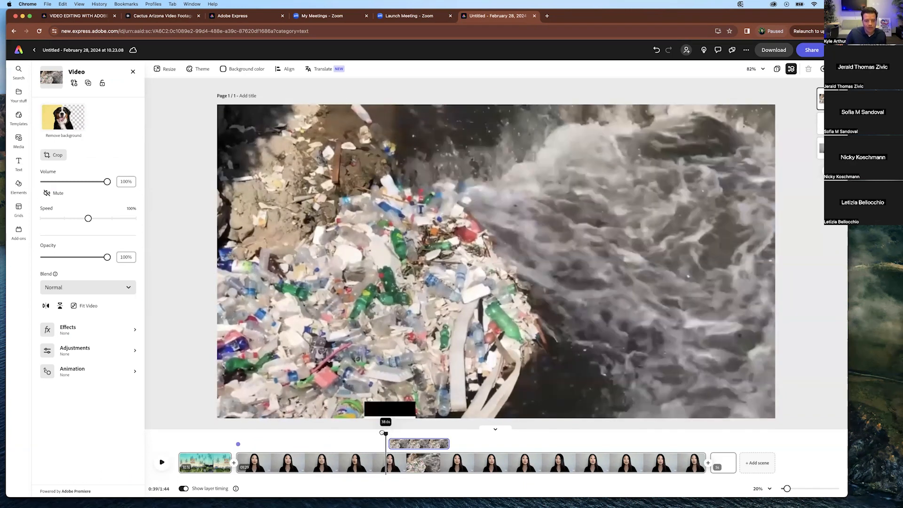
drag(440, 231, 574, 291)
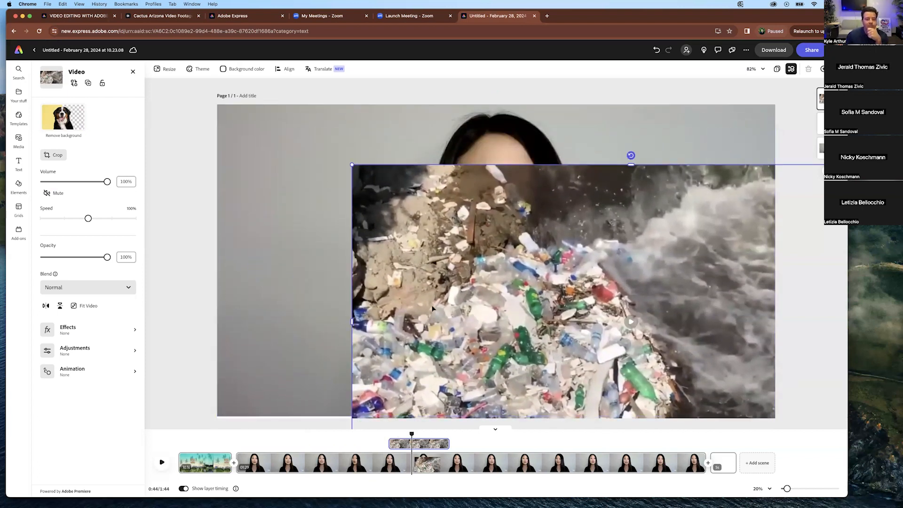
drag(496, 319, 361, 259)
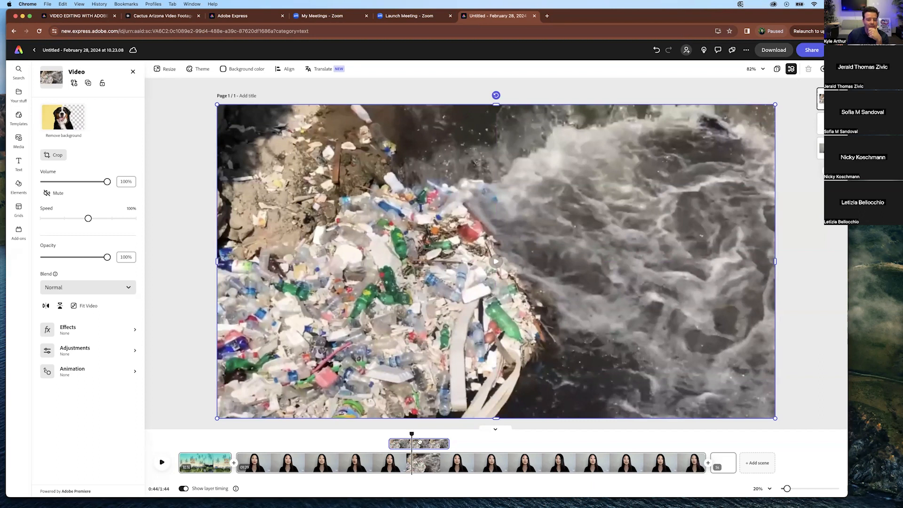
Step: Switch to Finder and add the B-roll_3_Plastic.mp4 video from the Express Video folder to the talking scene
drag(398, 435, 455, 432)
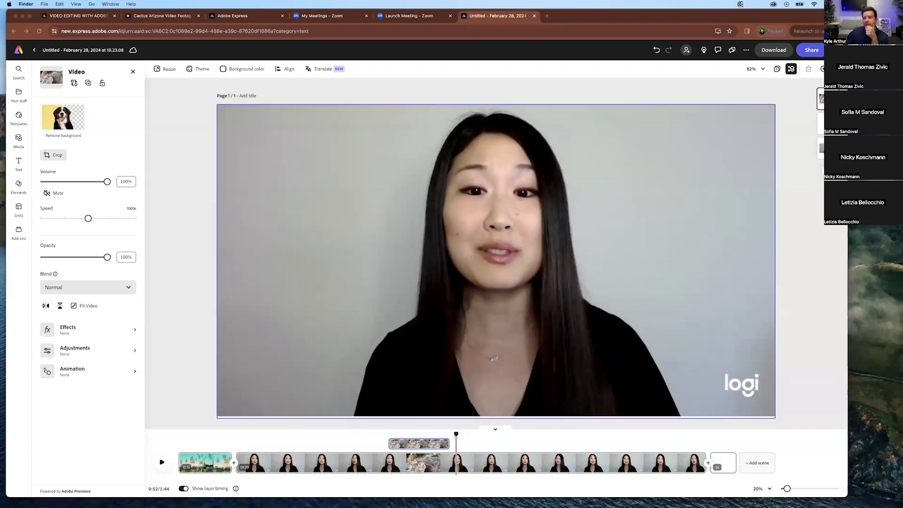
key(super+Tab)
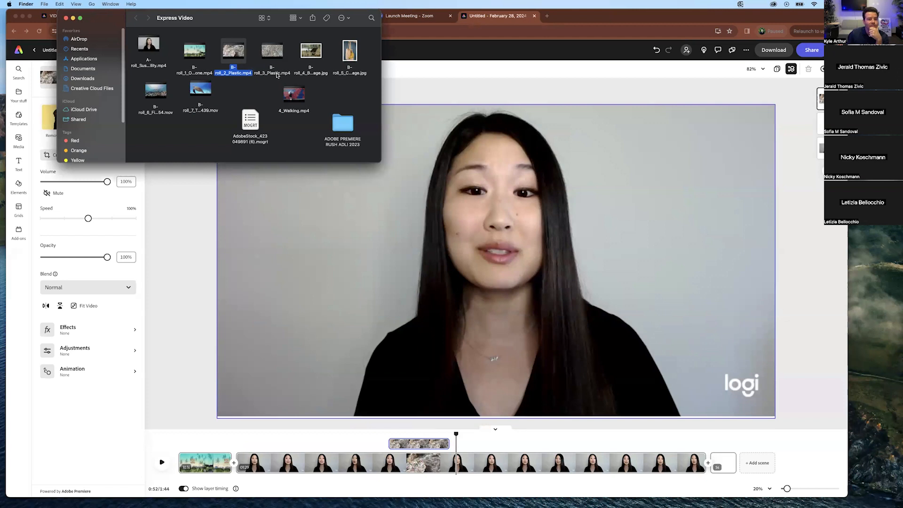
drag(278, 57, 347, 208)
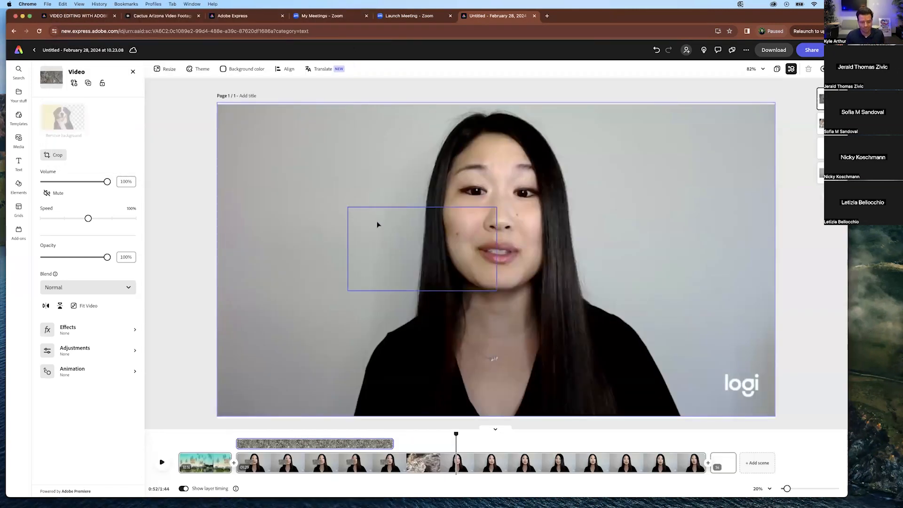
drag(456, 433, 423, 433)
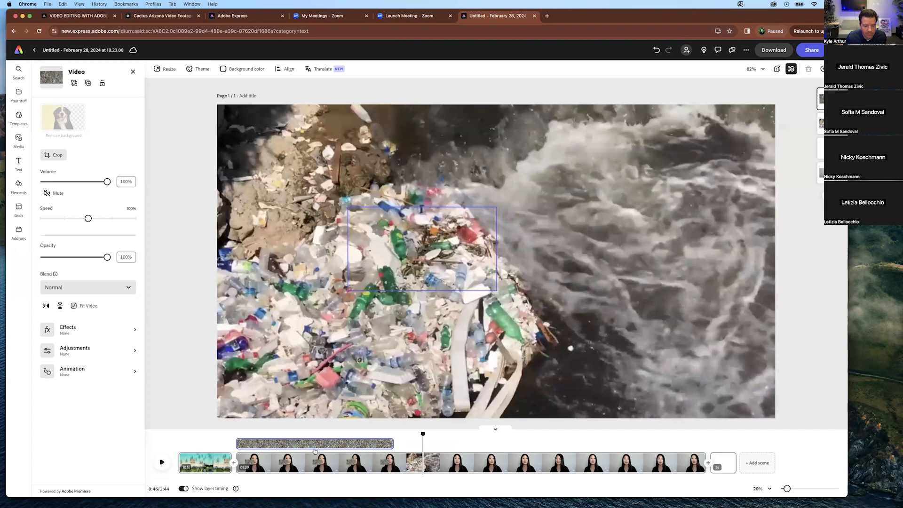
click(314, 450)
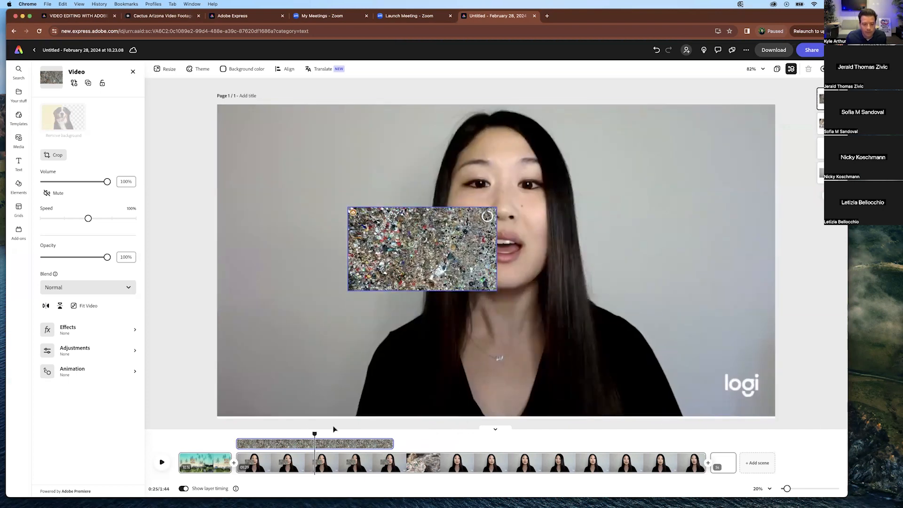
Step: Shift the new waste video's layer to start at about 0:49, trim it to end near 1:00, and enlarge it to fill the frame
drag(327, 445, 529, 444)
drag(594, 443, 461, 431)
drag(473, 216, 348, 119)
drag(322, 153, 780, 415)
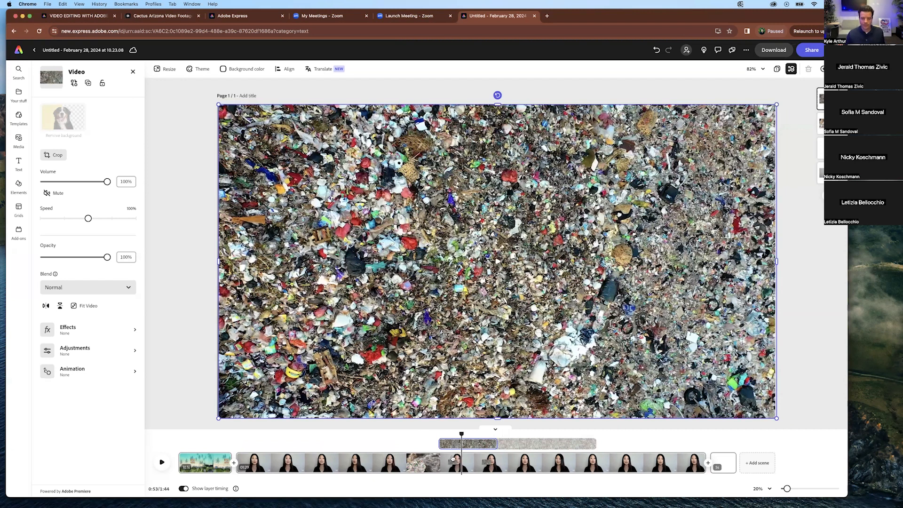
Step: Play the talking scene from 0:36 through both B-roll videos, then pause once playback is past them
click(579, 442)
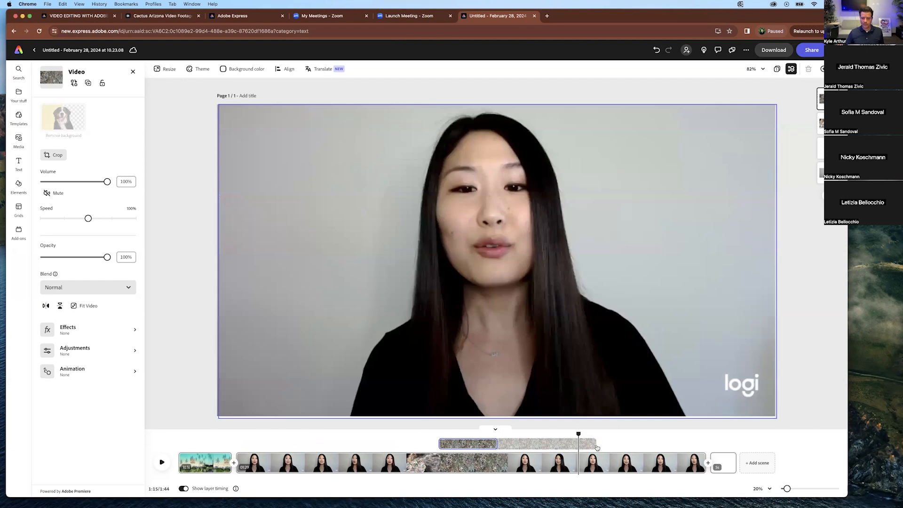
mouse_move(595, 444)
mouse_down()
mouse_move(572, 444)
mouse_move(596, 444)
mouse_up()
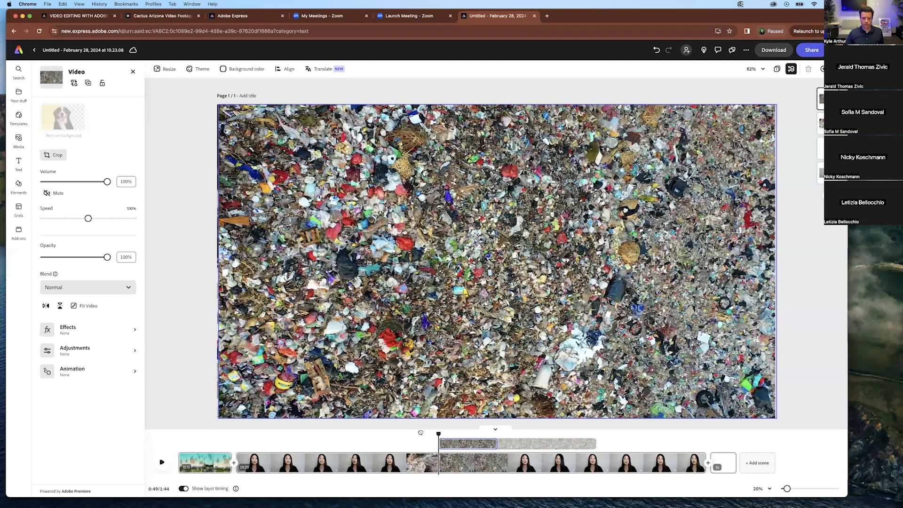
drag(420, 432, 371, 429)
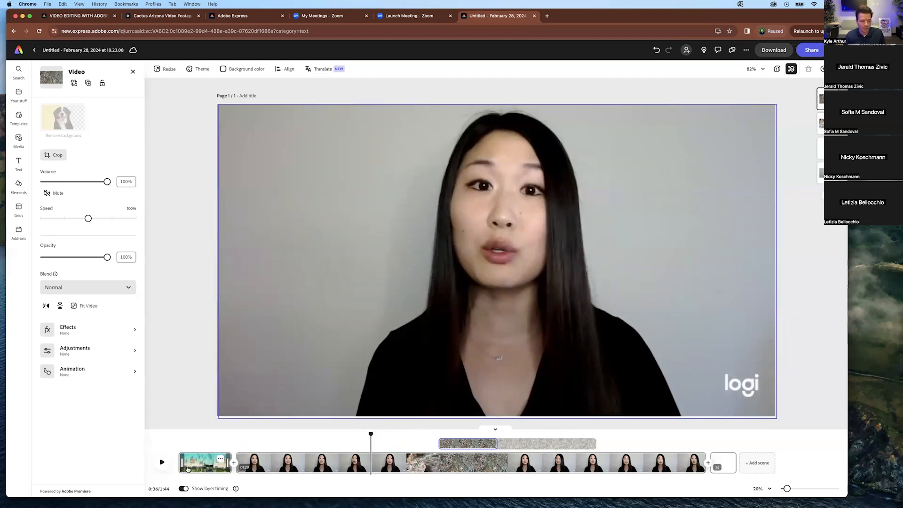
click(162, 462)
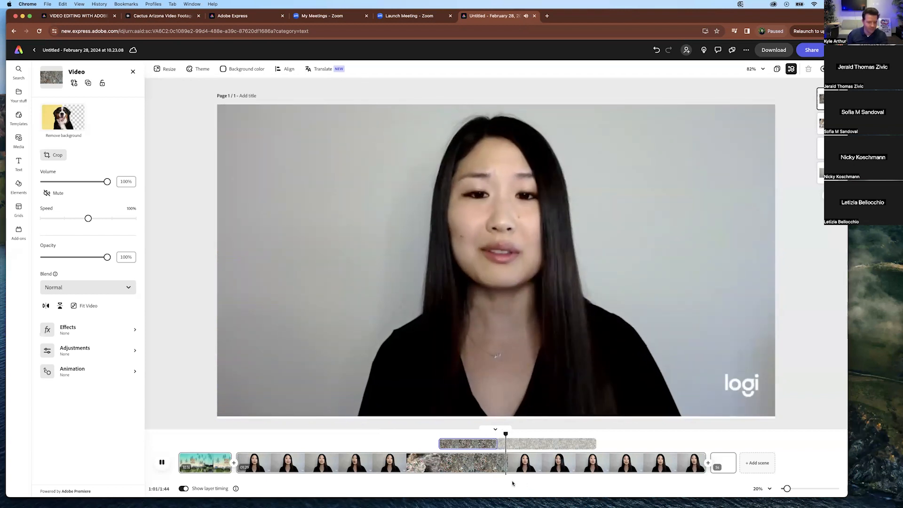
click(161, 462)
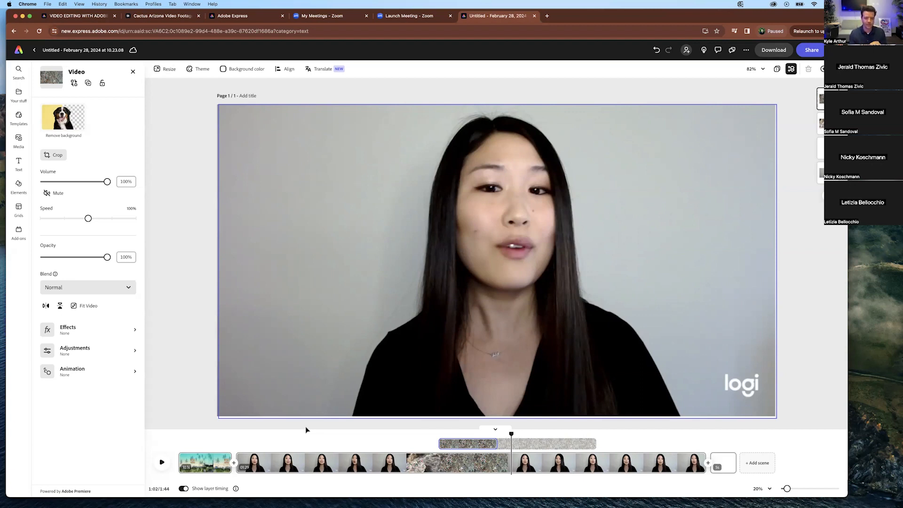
Step: Move through the B-roll section and select each of the two plastic videos to examine its layer timing
drag(511, 433, 486, 433)
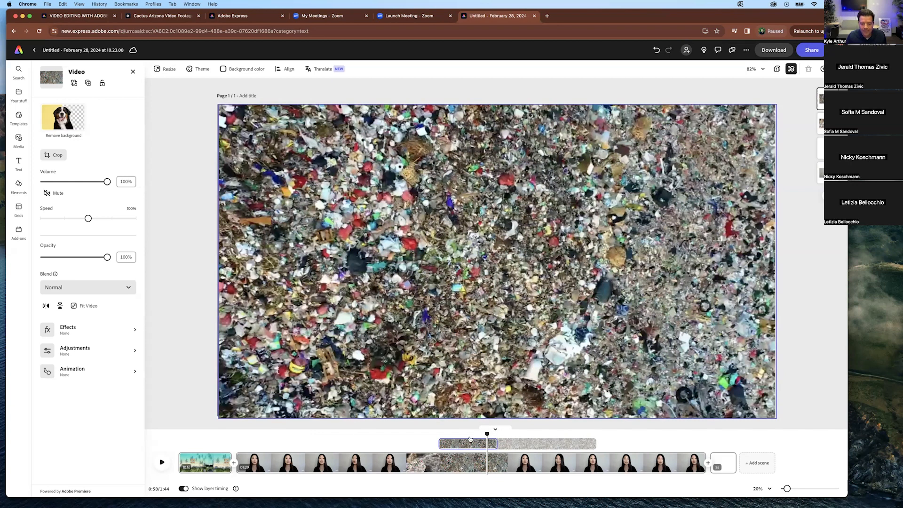
click(466, 438)
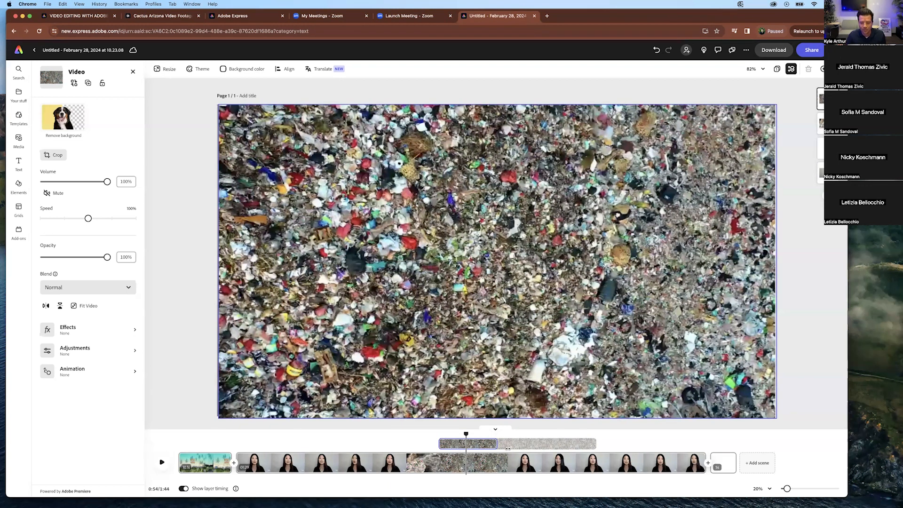
click(428, 444)
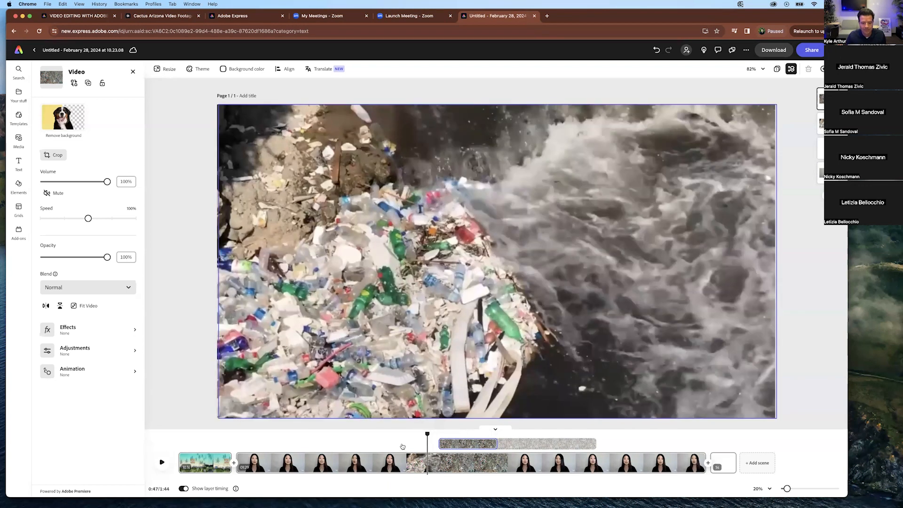
click(401, 442)
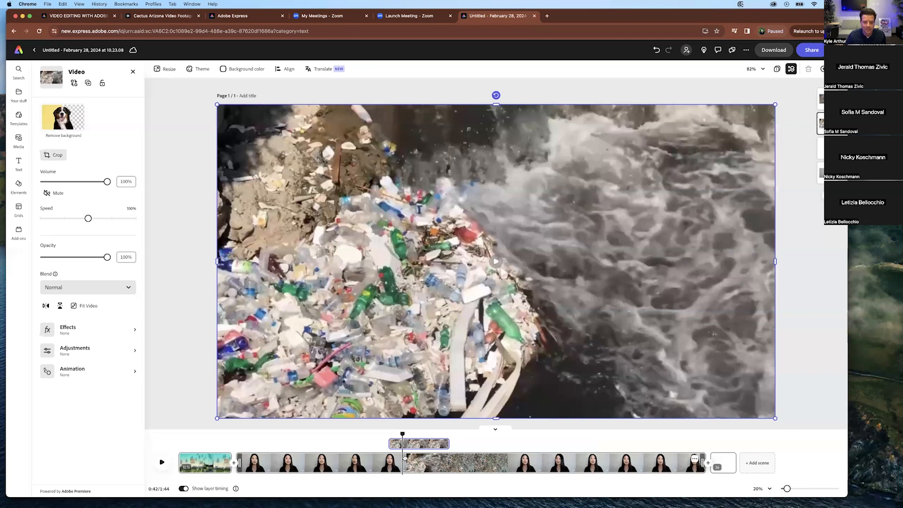
drag(402, 433, 473, 433)
click(510, 271)
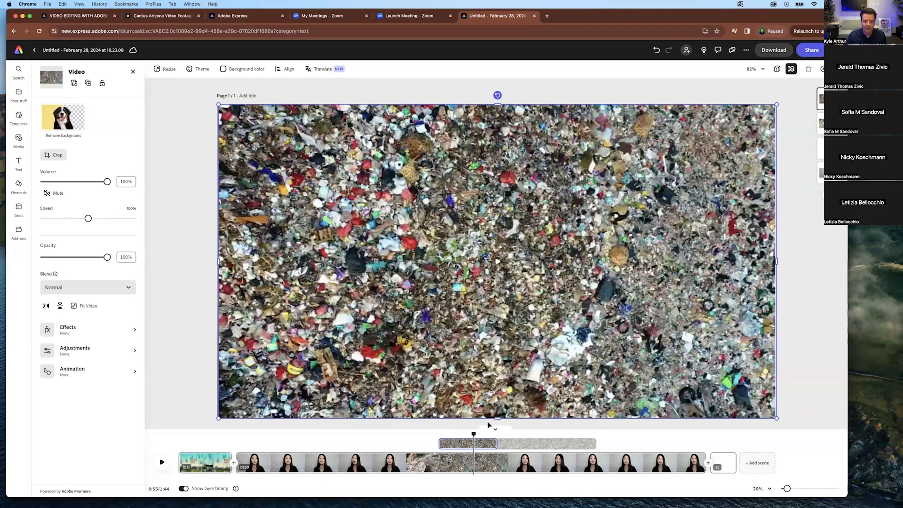
Step: With the playhead at 1:09, add the B-roll_4 camping chair photo from Finder, shrink it and place it in the frame's upper-left area
drag(472, 433, 543, 432)
key(super+Tab)
click(460, 58)
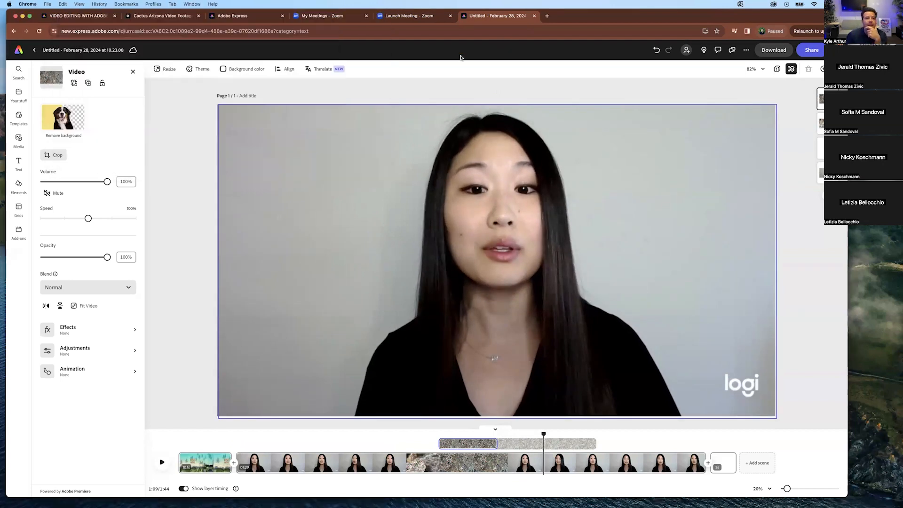
key(super+Tab)
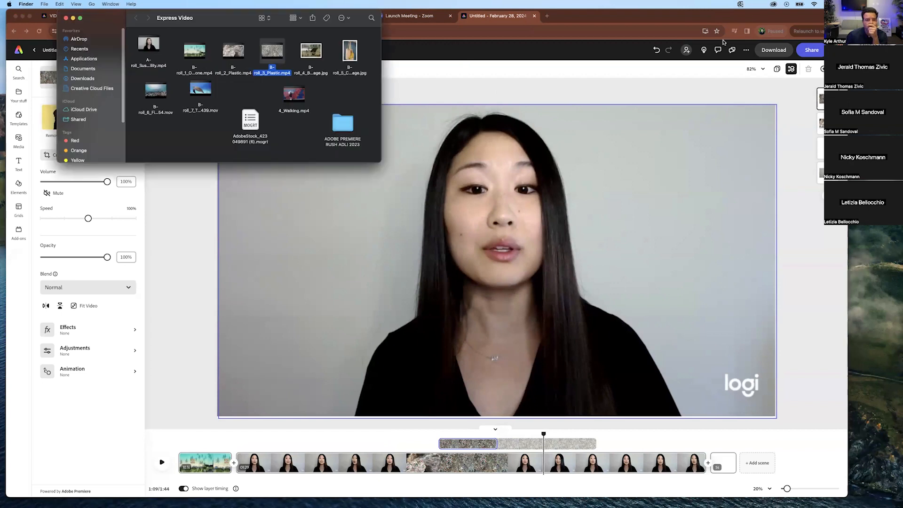
drag(310, 52, 327, 190)
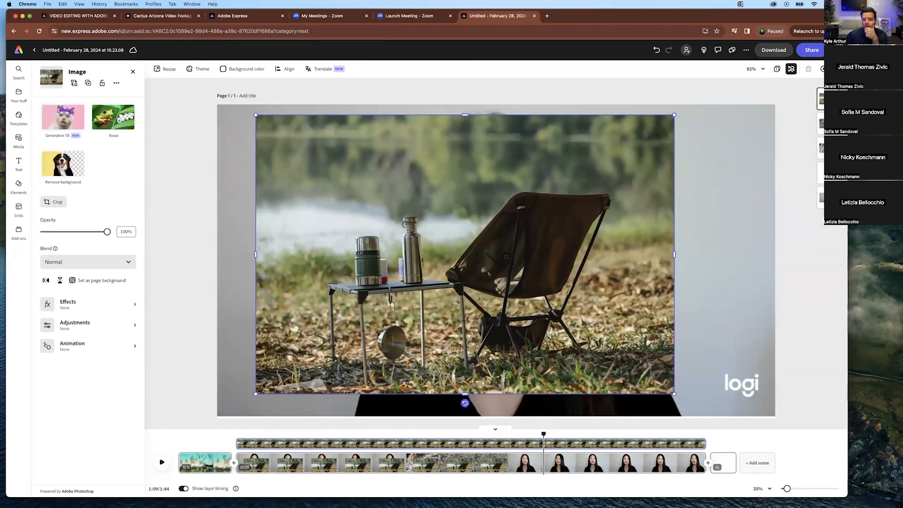
drag(616, 373, 493, 274)
drag(412, 225, 387, 229)
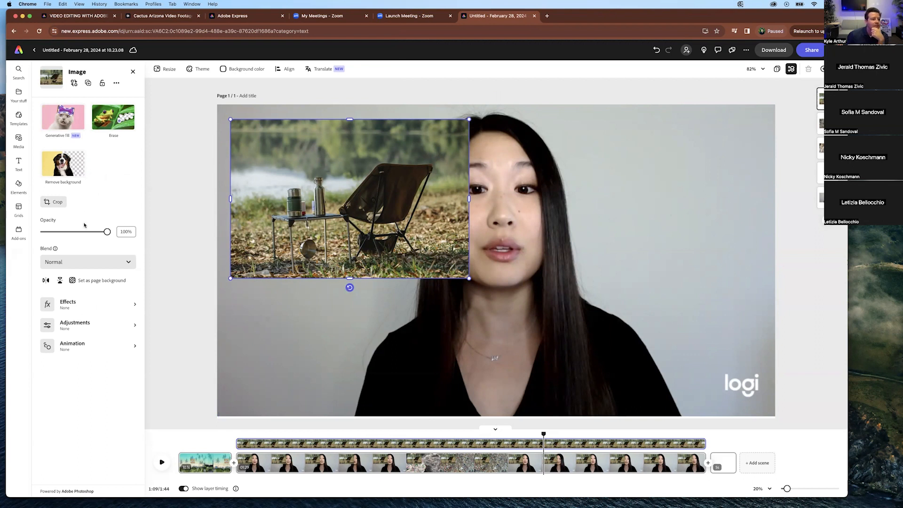
Step: Crop the camping photo freeform to the thermoses and table, and nudge it slightly left beside the speaker
click(54, 202)
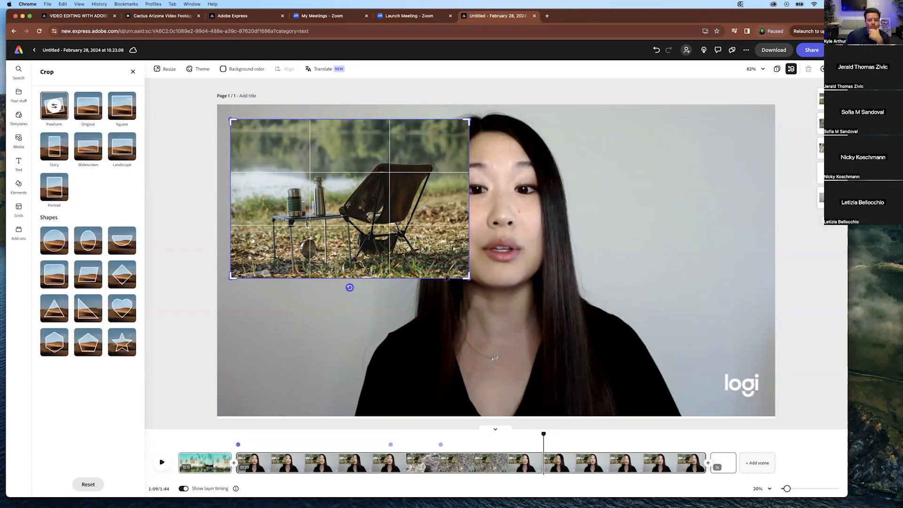
drag(468, 278, 377, 257)
drag(233, 121, 258, 134)
drag(375, 134, 365, 137)
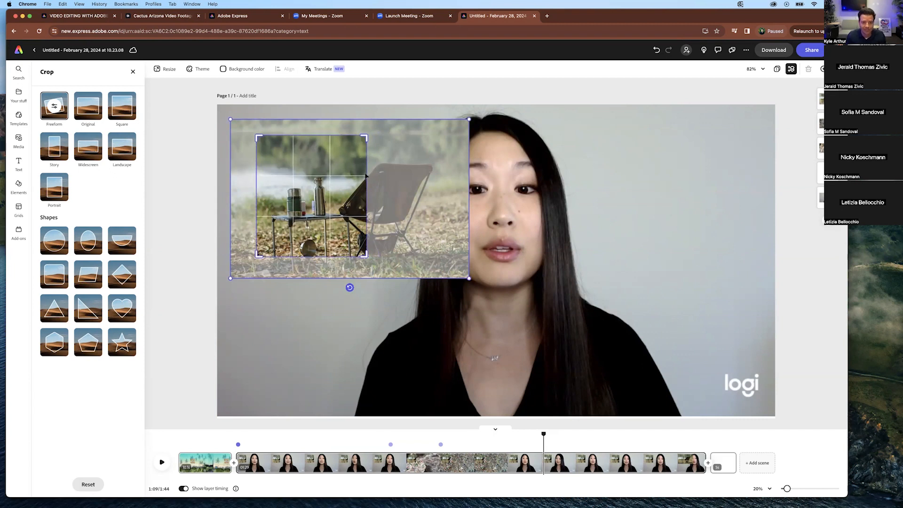
key(Return)
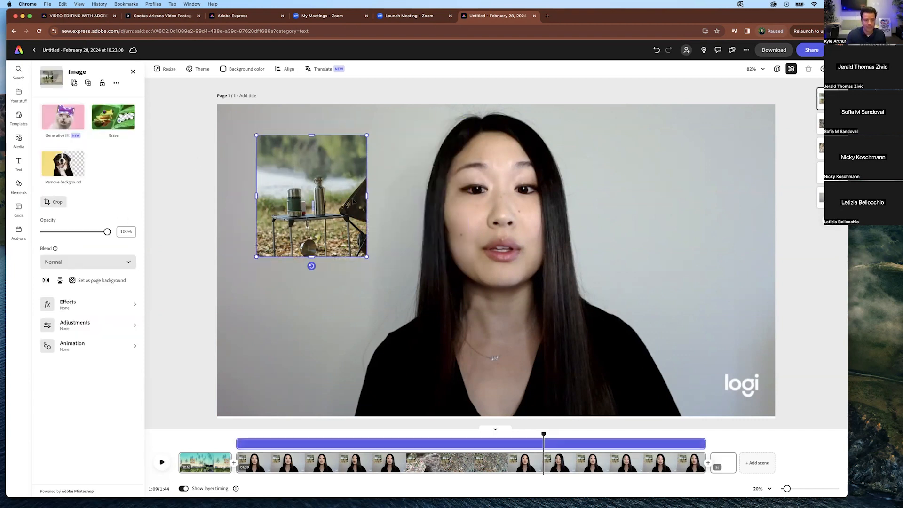
mouse_move(322, 229)
mouse_down()
mouse_move(311, 226)
mouse_move(319, 229)
mouse_up()
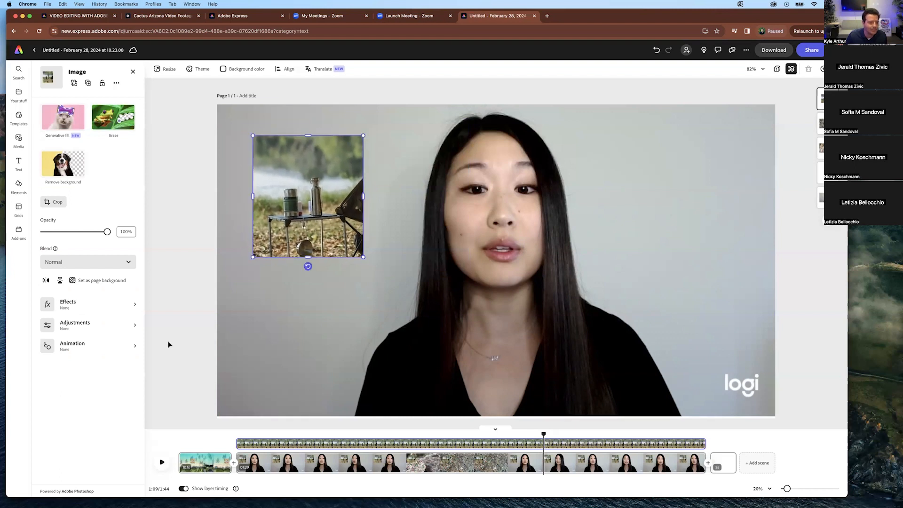
Step: Animate the camping photo with a Spin entrance, a looping Bob and a Drop exit
click(72, 347)
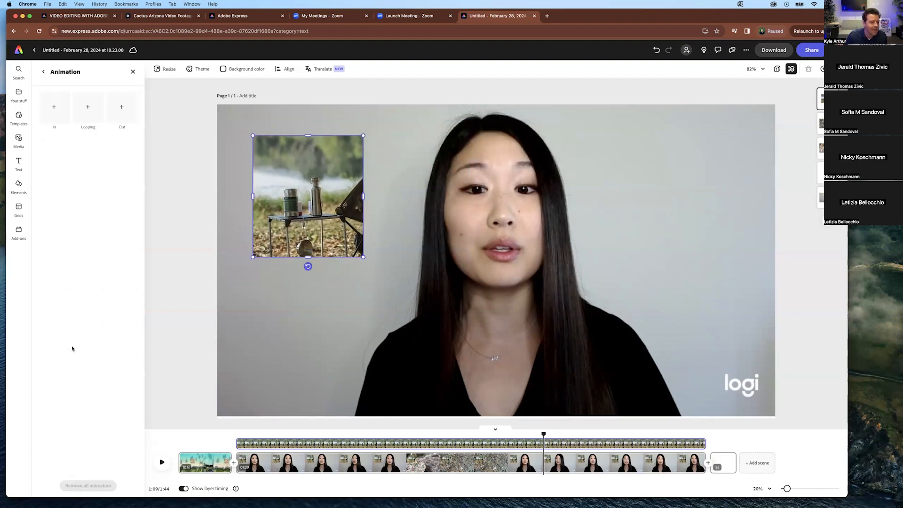
click(59, 113)
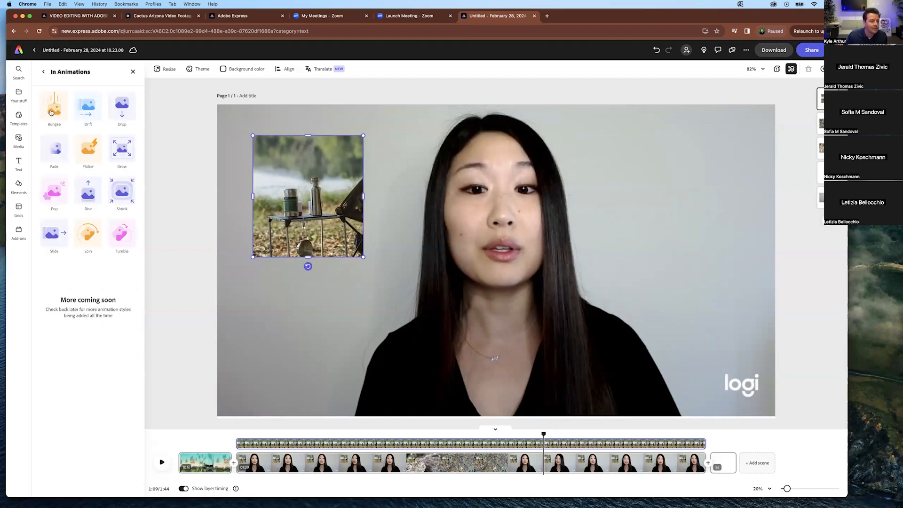
click(80, 243)
click(88, 108)
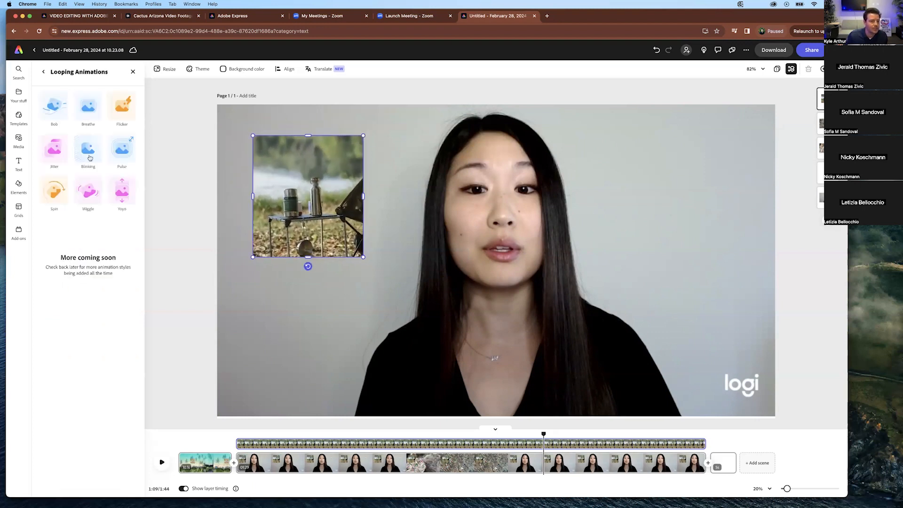
click(58, 115)
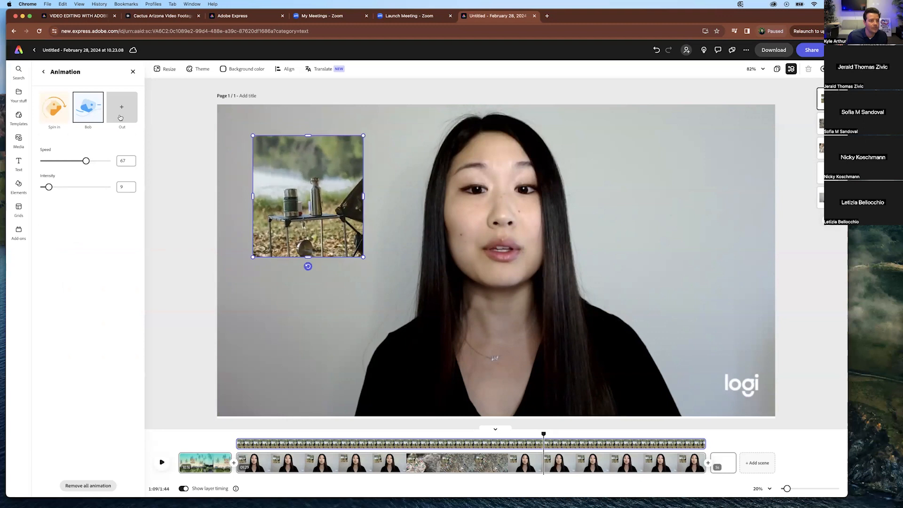
click(121, 107)
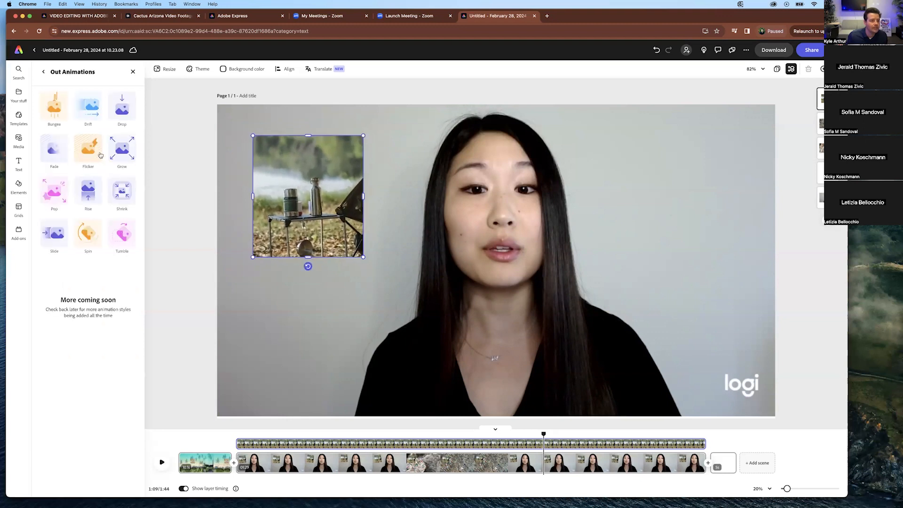
click(116, 111)
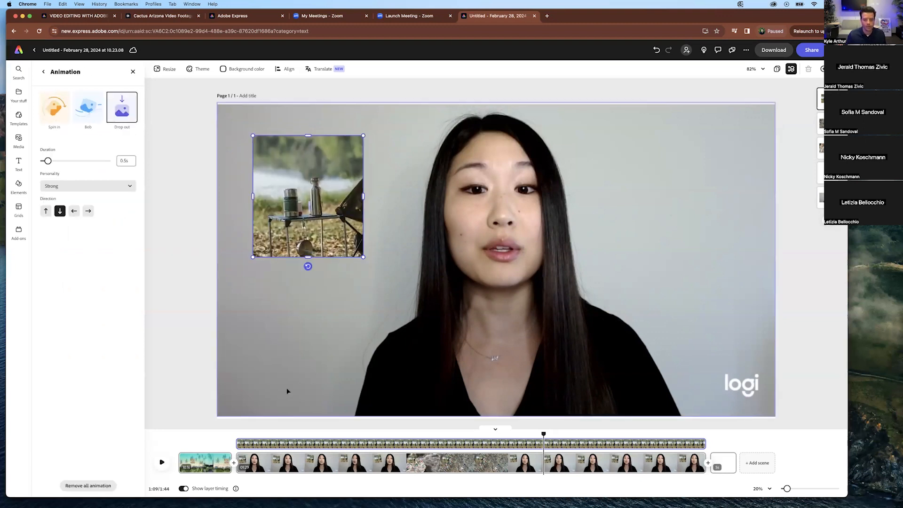
Step: Play the talking scene from shortly before 1:02 to preview the photo's animation, and pause at 1:03
drag(545, 432, 502, 433)
key(space)
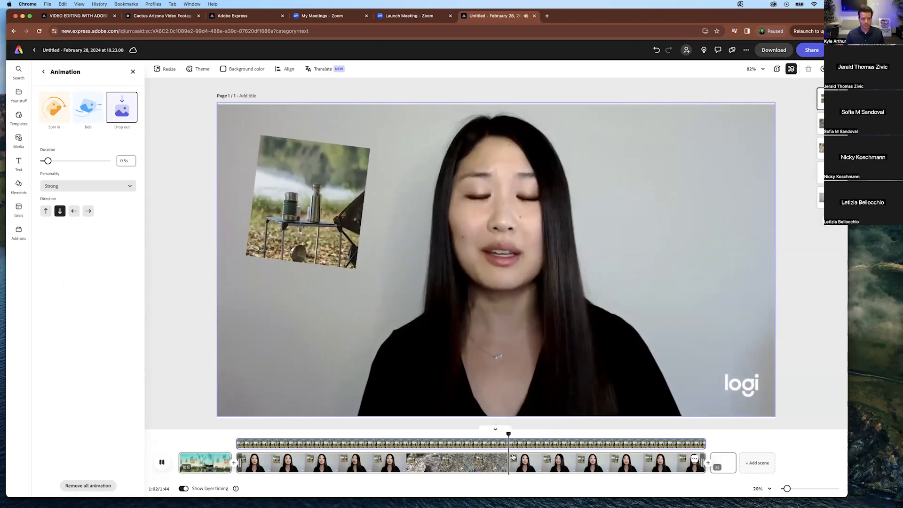
key(space)
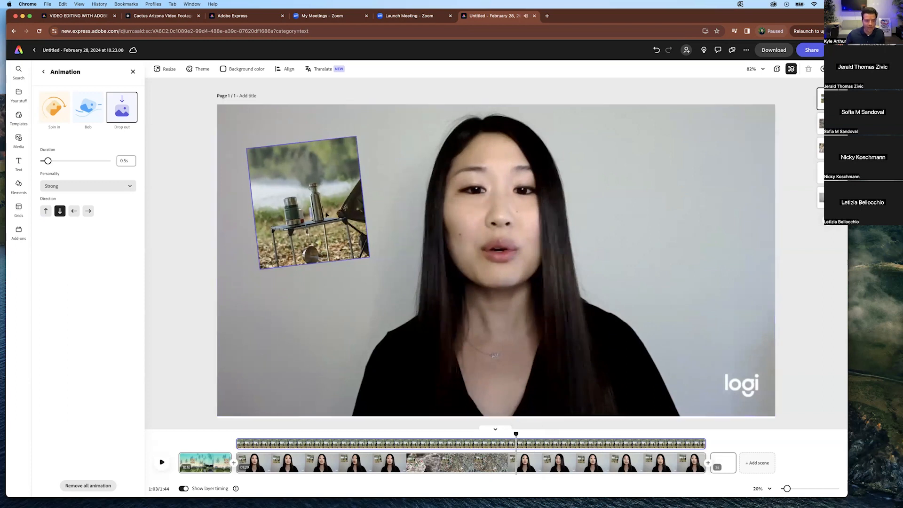
Step: Trim the camping photo's layer to start at the 1:03 playhead and last about four seconds, and play back the timing
mouse_move(237, 443)
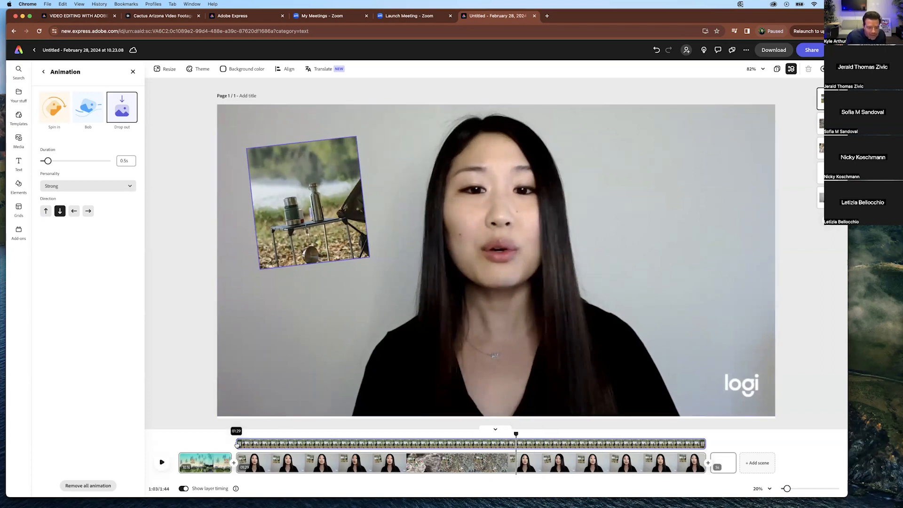
drag(237, 443, 516, 443)
drag(705, 443, 493, 432)
click(160, 468)
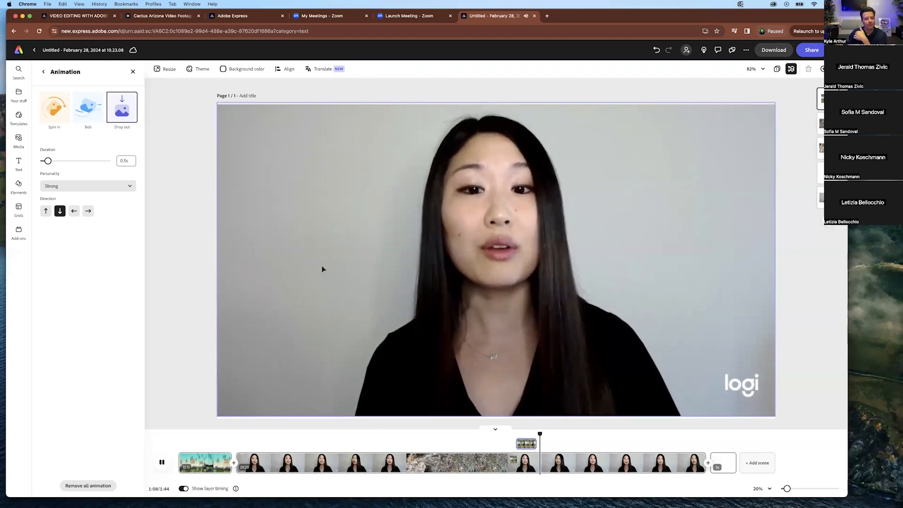
click(162, 462)
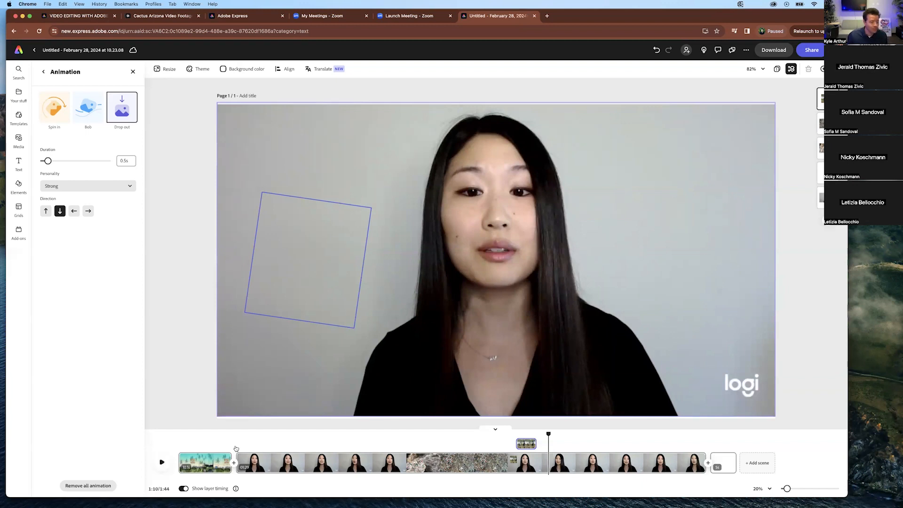
Step: Return to the camping photo's image settings at 1:06, keep its opacity at 100%, and set the overlaid plastic video's opacity to 40%
click(531, 435)
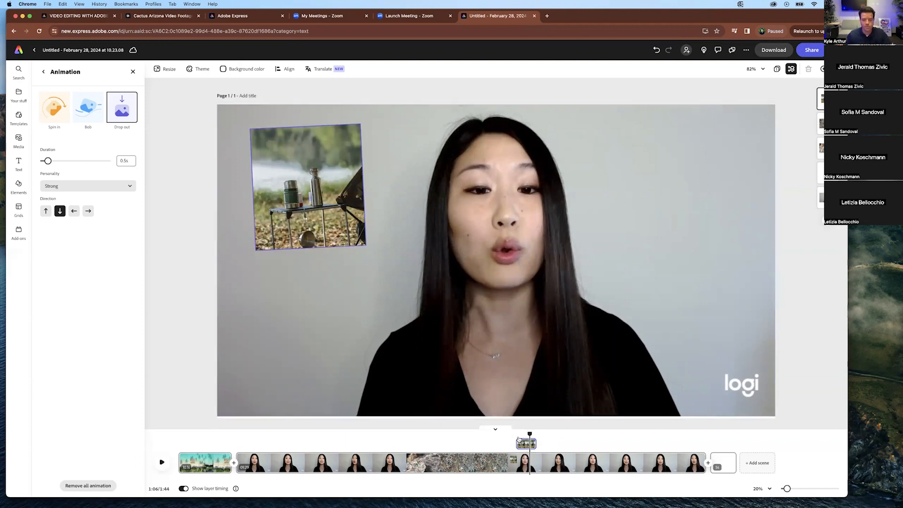
click(315, 208)
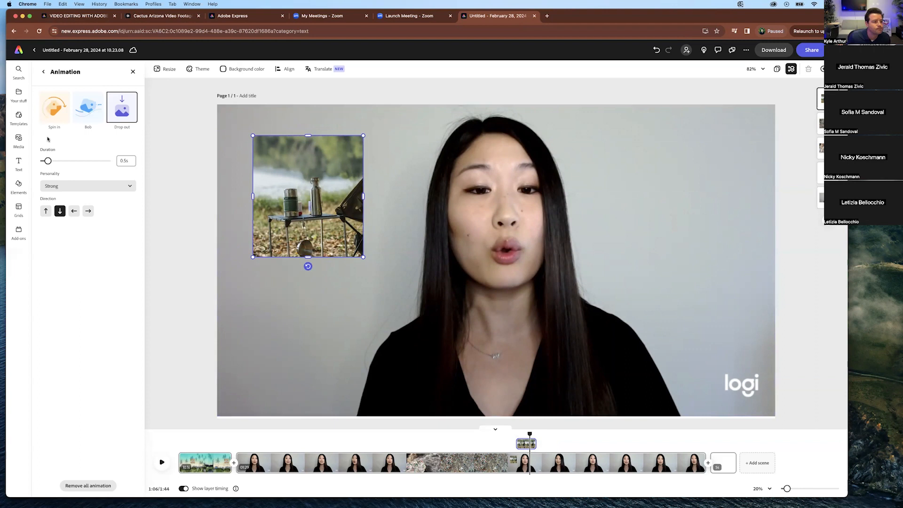
click(132, 72)
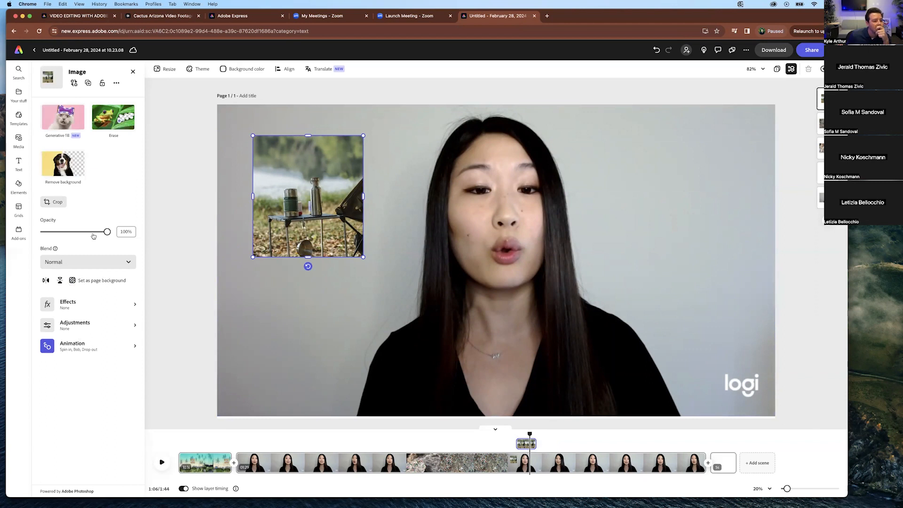
drag(107, 233, 134, 241)
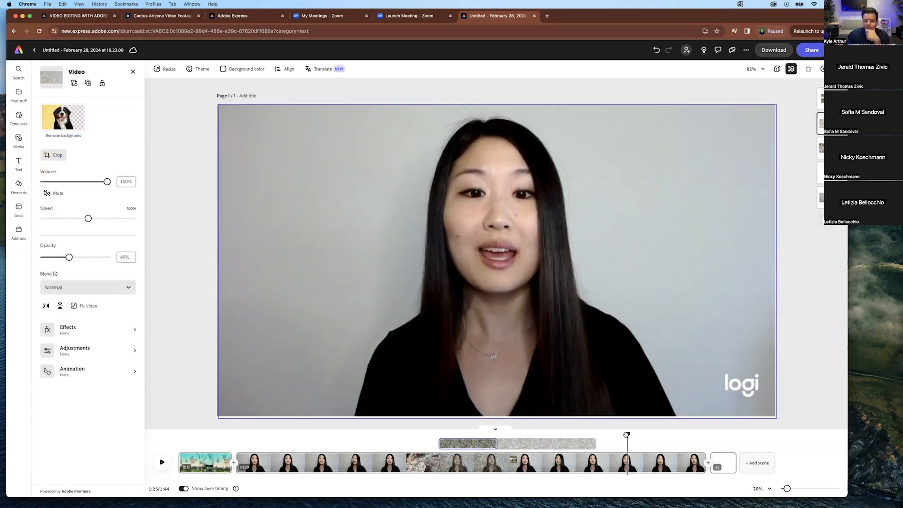
Step: Add a Dissolve transition between the beach intro and the talking scene, and set its duration to 1.6 s
drag(627, 434, 228, 435)
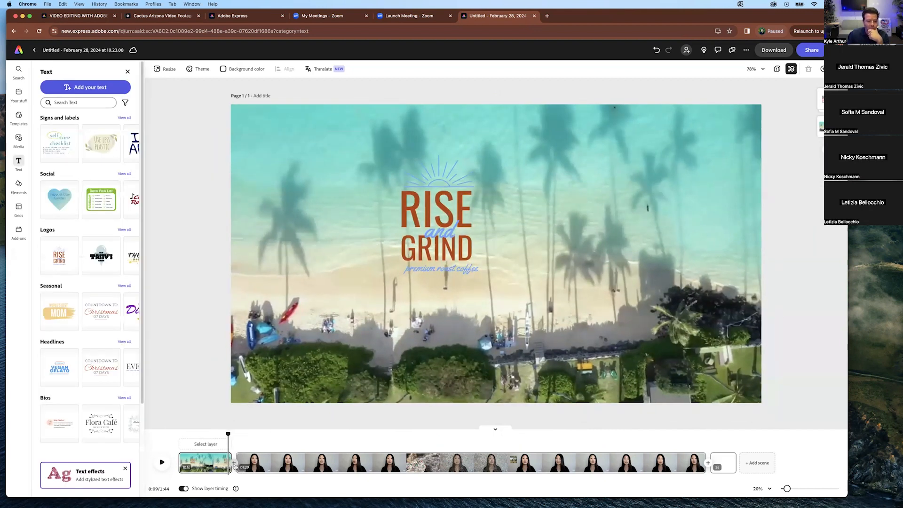
click(233, 464)
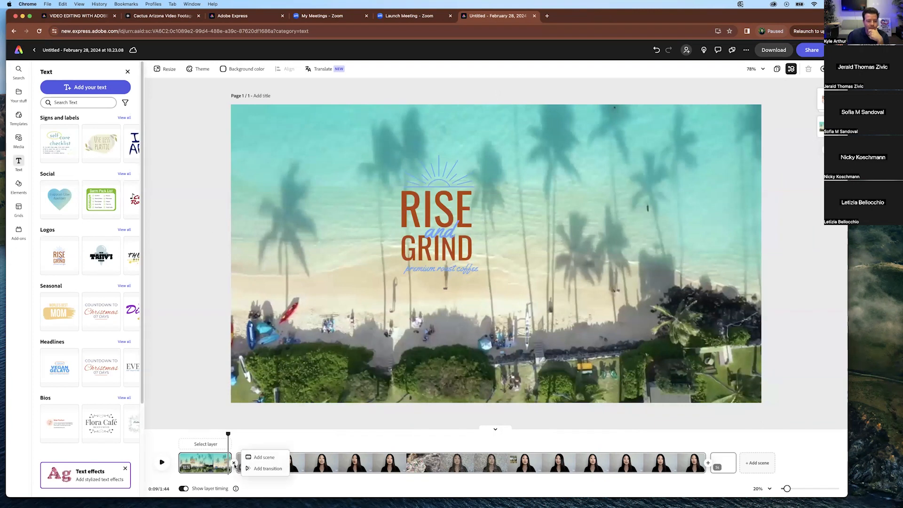
click(254, 469)
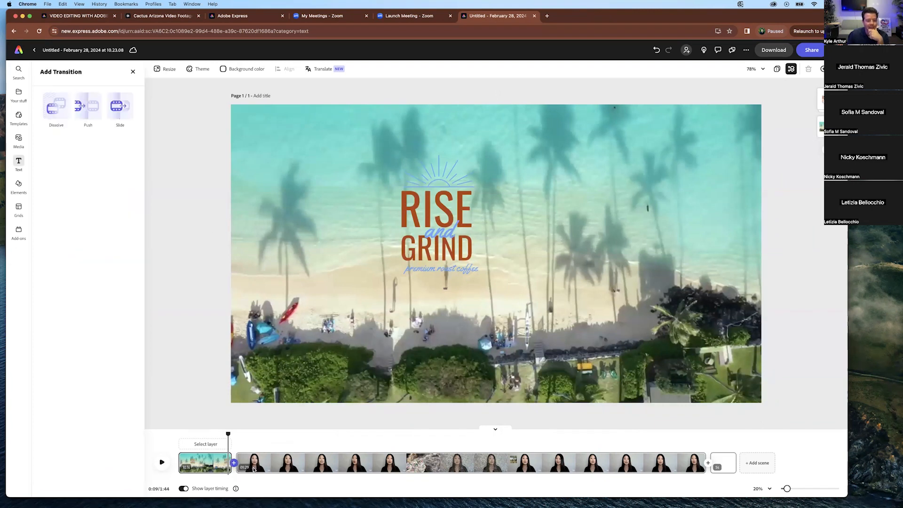
click(59, 106)
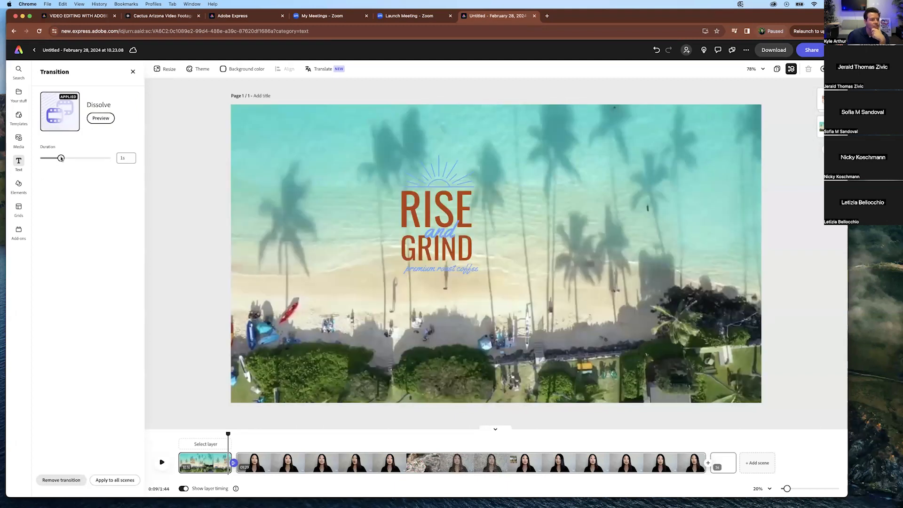
drag(61, 158, 67, 158)
Step: Play the video from 0:06 through the Dissolve transition into the talking scene, and stop playback
drag(228, 434, 211, 434)
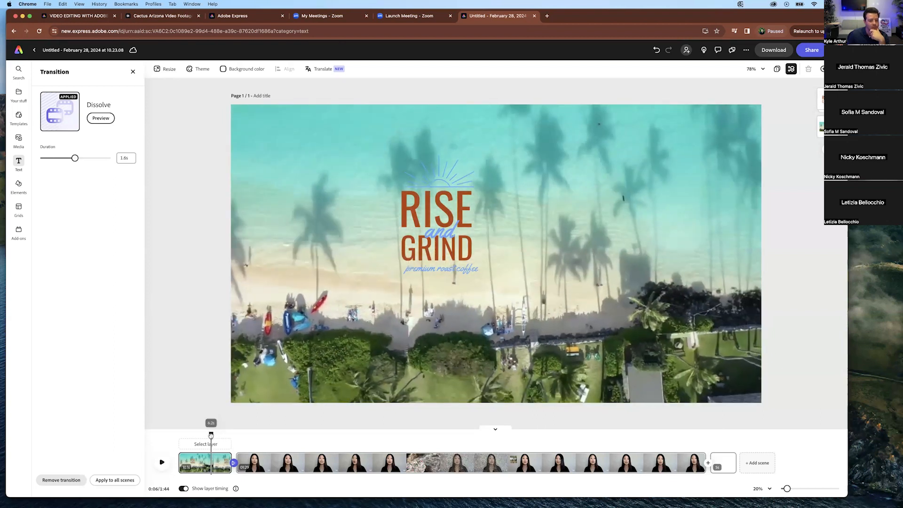
click(162, 463)
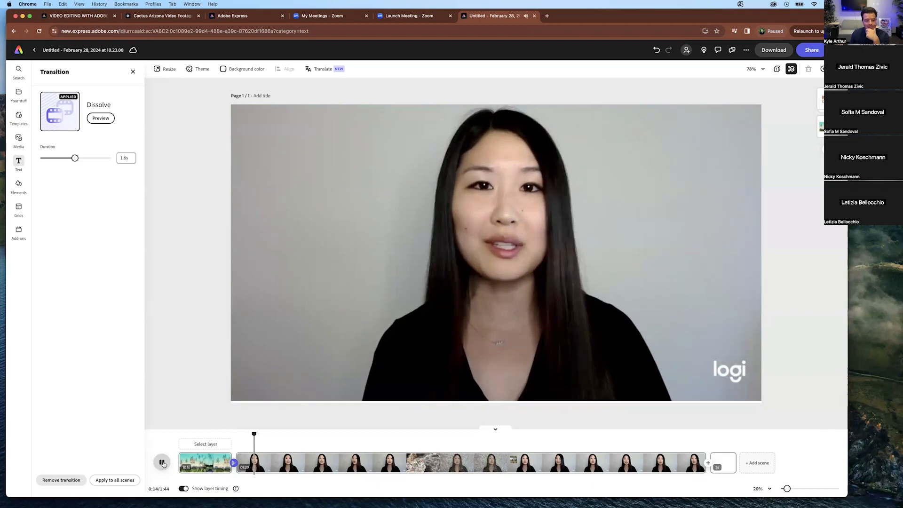
click(162, 463)
Step: Add the acoustic stock track "Life In Nature - Folk, Soft" as background music for the video
click(19, 139)
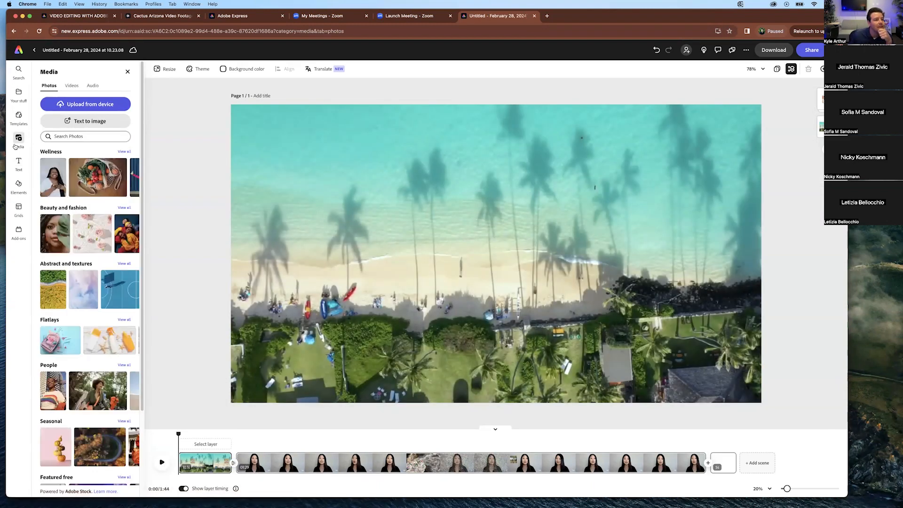
click(92, 85)
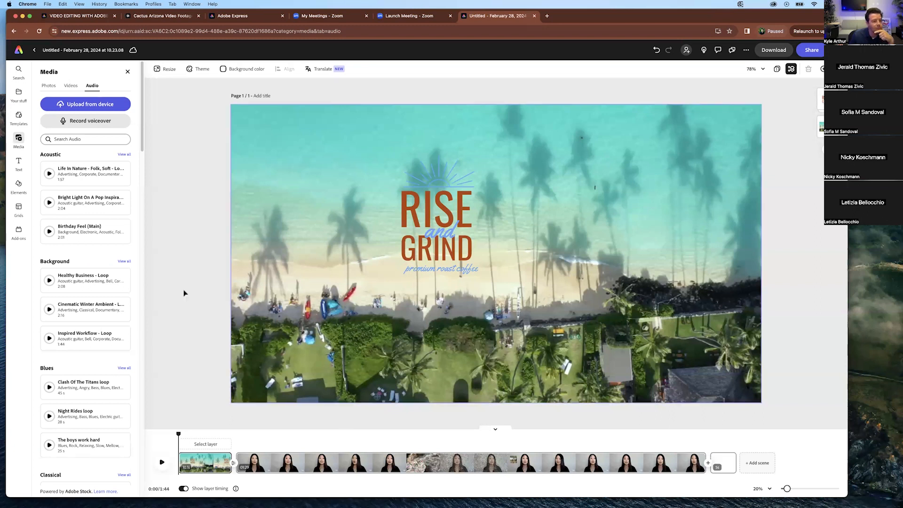
click(71, 176)
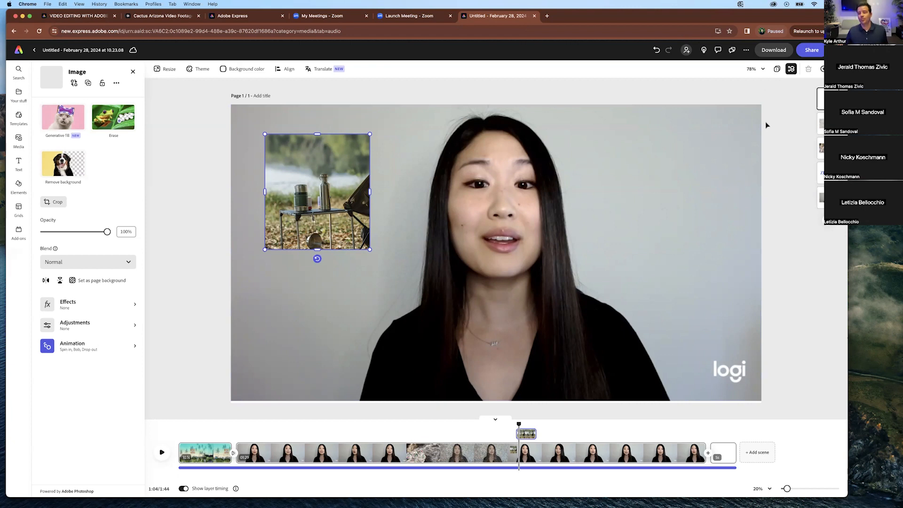
Step: Review the MP4 download settings and the available video resolutions, keeping 1080p (Original size)
click(770, 52)
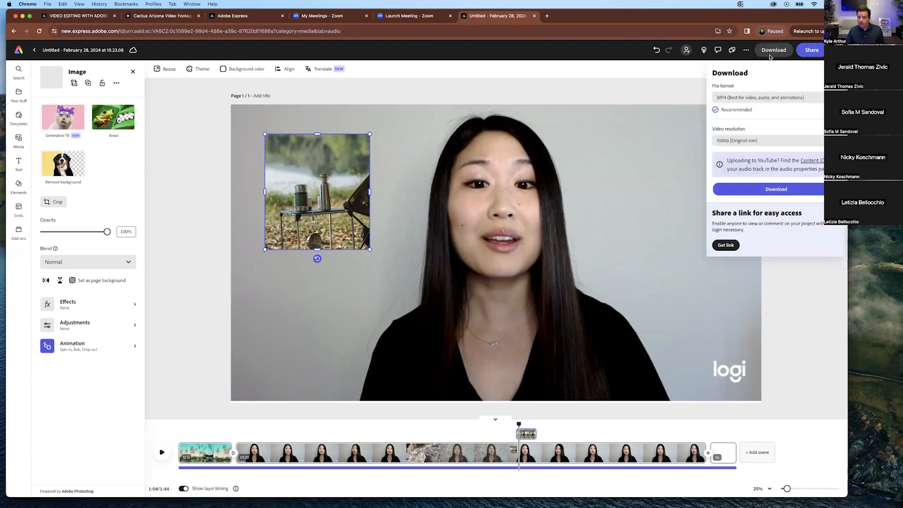
click(722, 142)
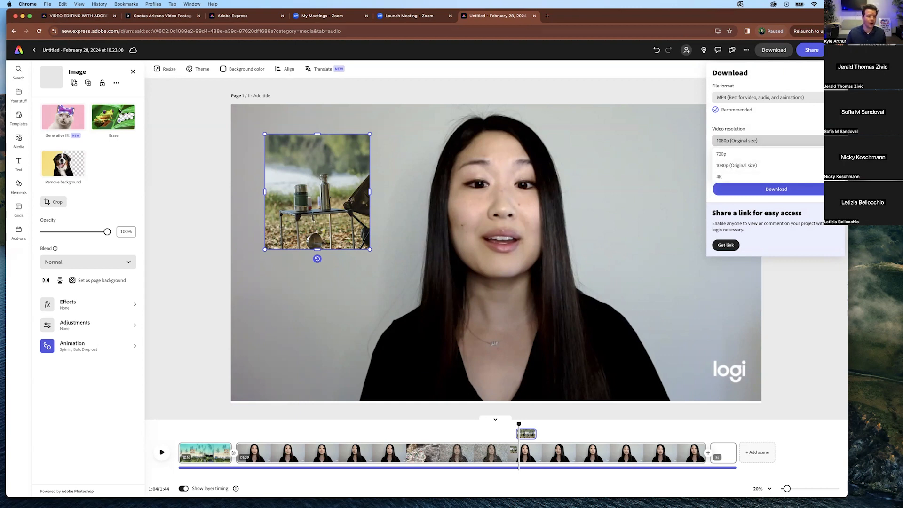
click(573, 88)
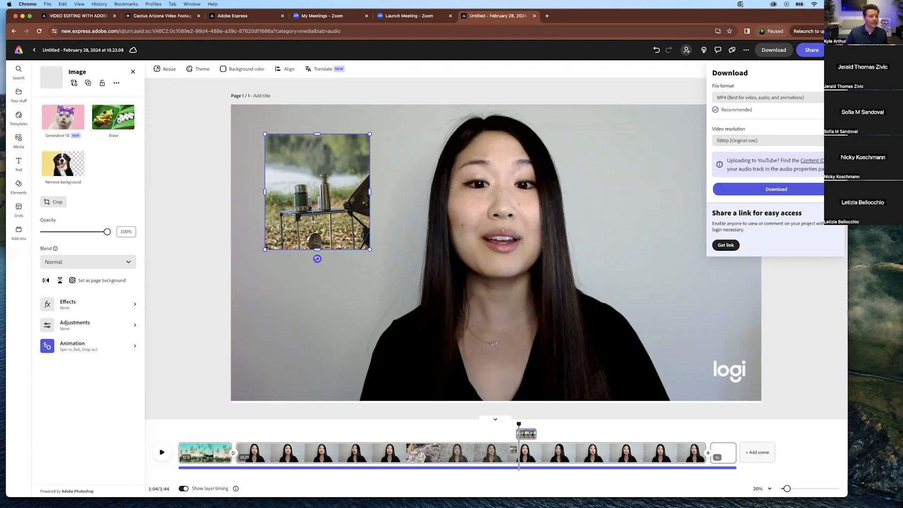
Step: Leave the project to view the February 2024 content schedule calendar, and return to the home page
click(18, 51)
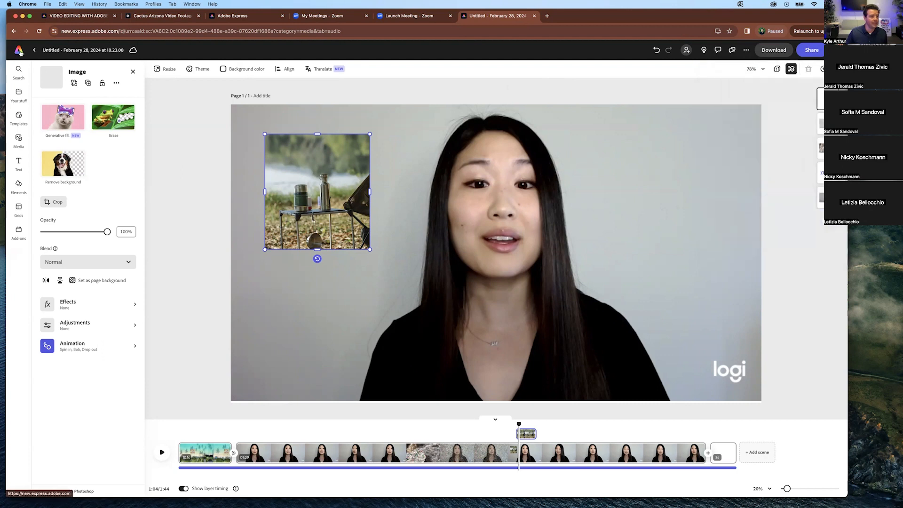
click(19, 186)
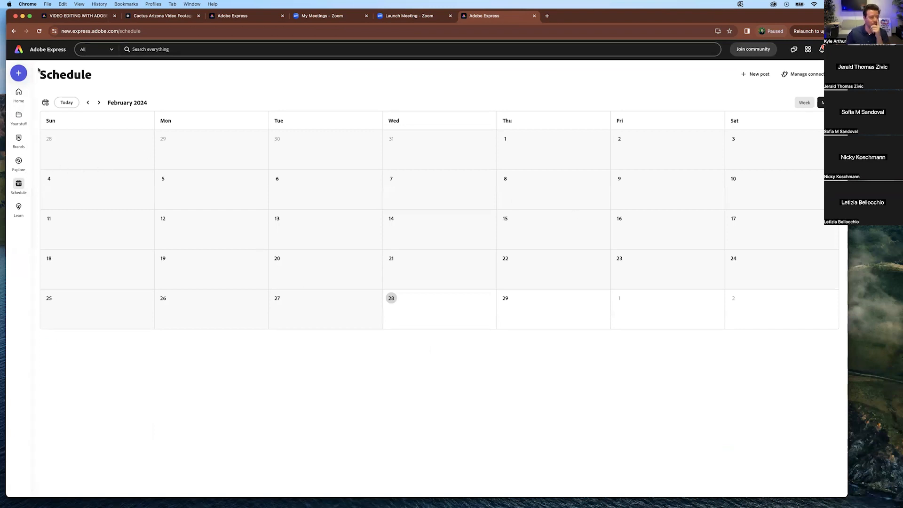
click(23, 53)
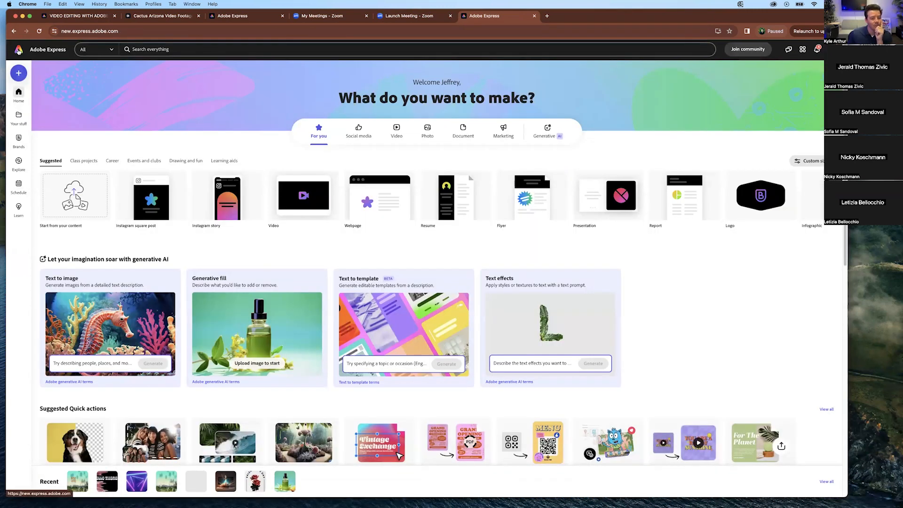
Step: Start a new Instagram reel from the video formats and browse its suggested templates
click(398, 131)
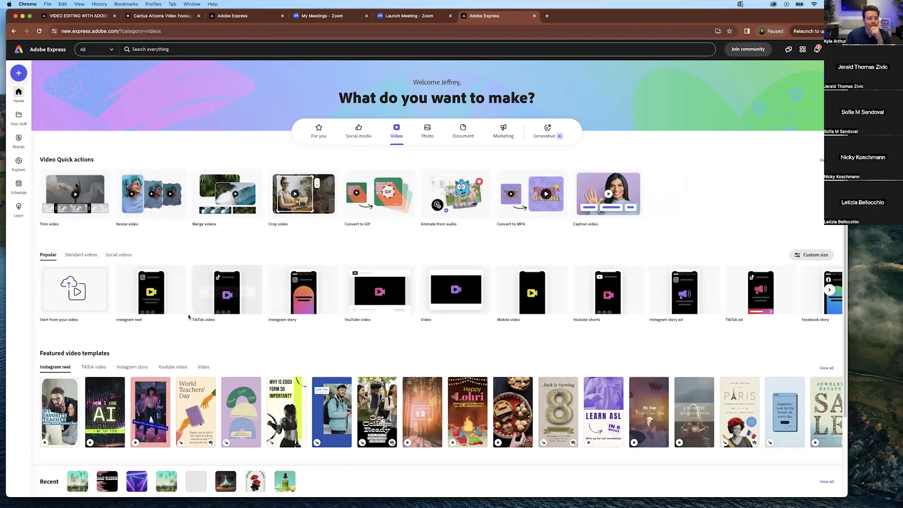
click(166, 311)
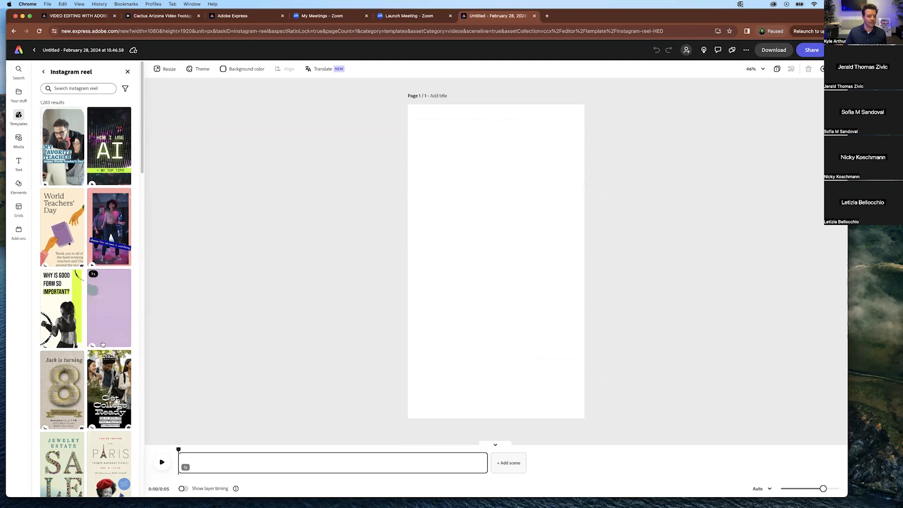
scroll(100, 371, down, 5)
scroll(100, 371, down, 6)
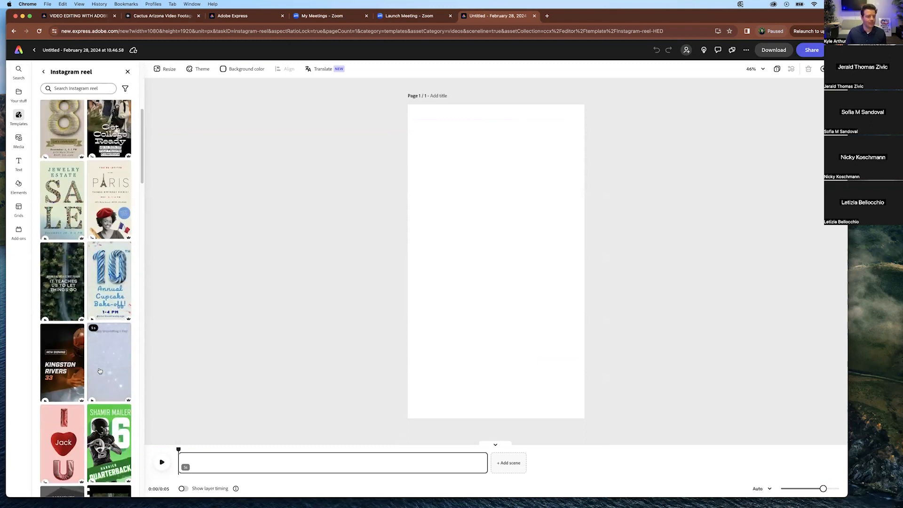
scroll(99, 367, down, 1)
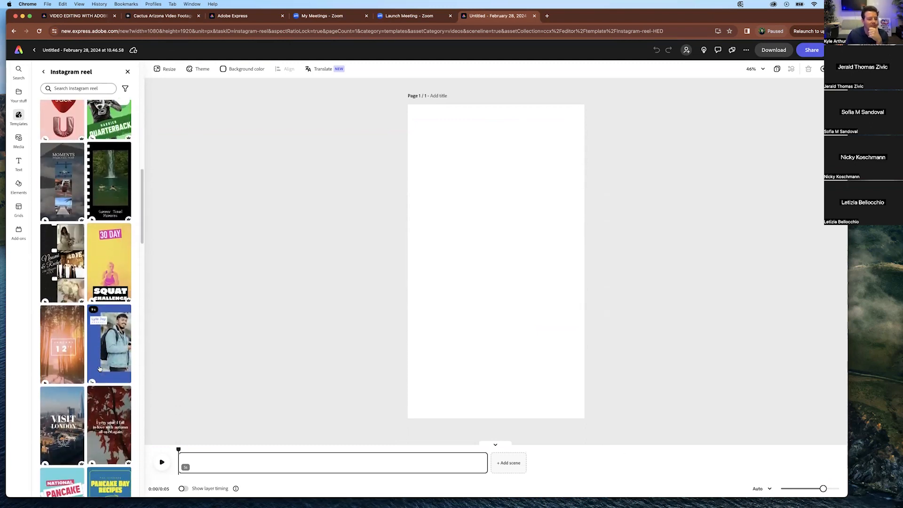
scroll(106, 362, down, 7)
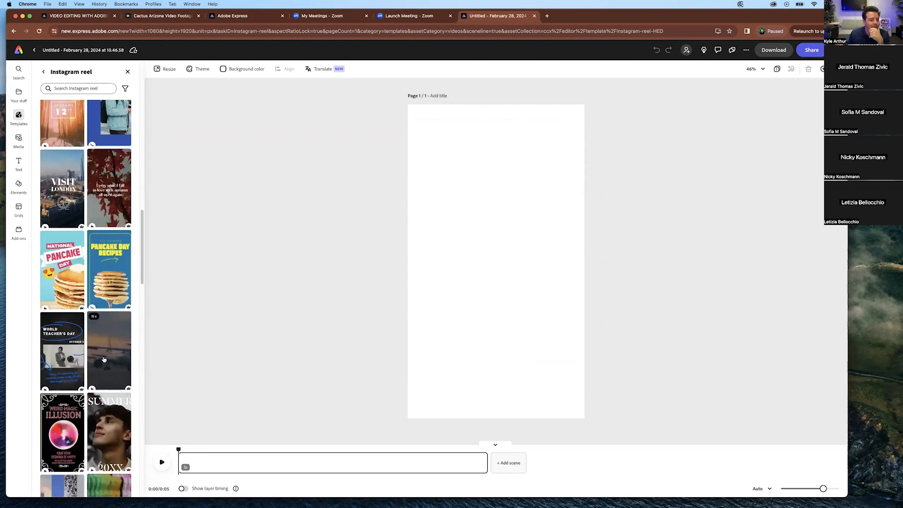
Step: Browse the Instagram reel templates and apply the "Fun facts about me" template to the blank page
scroll(103, 357, down, 8)
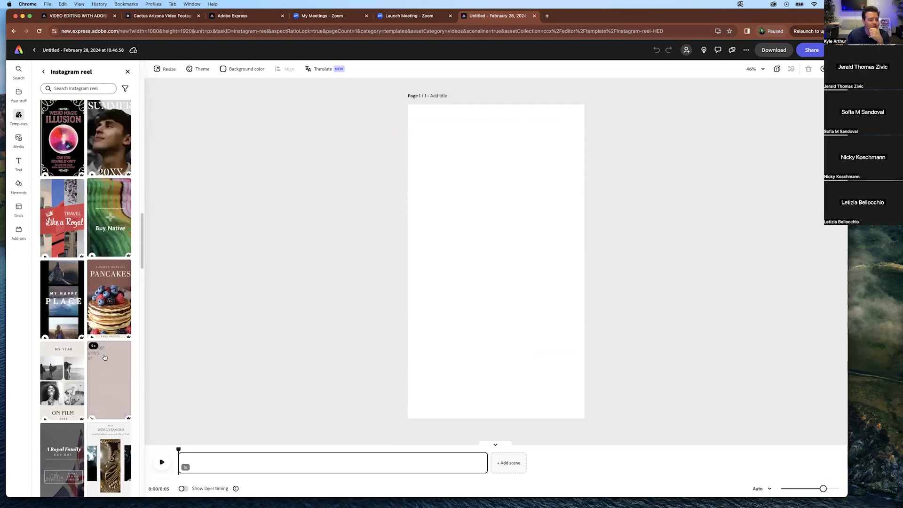
scroll(99, 353, down, 12)
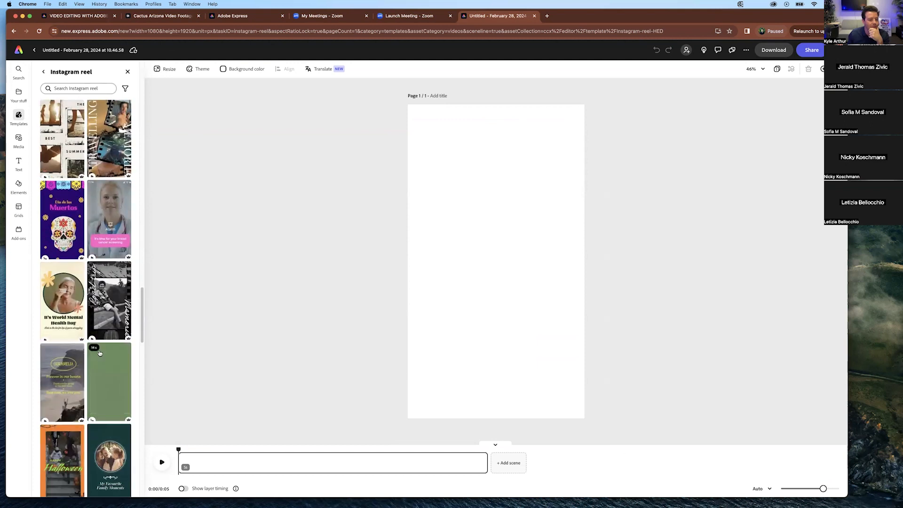
scroll(99, 352, down, 10)
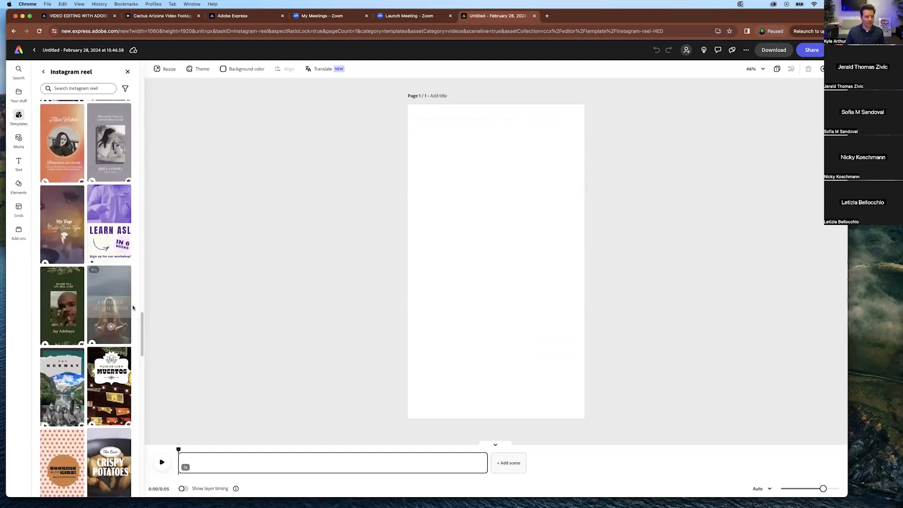
drag(142, 325, 140, 348)
scroll(130, 385, down, 10)
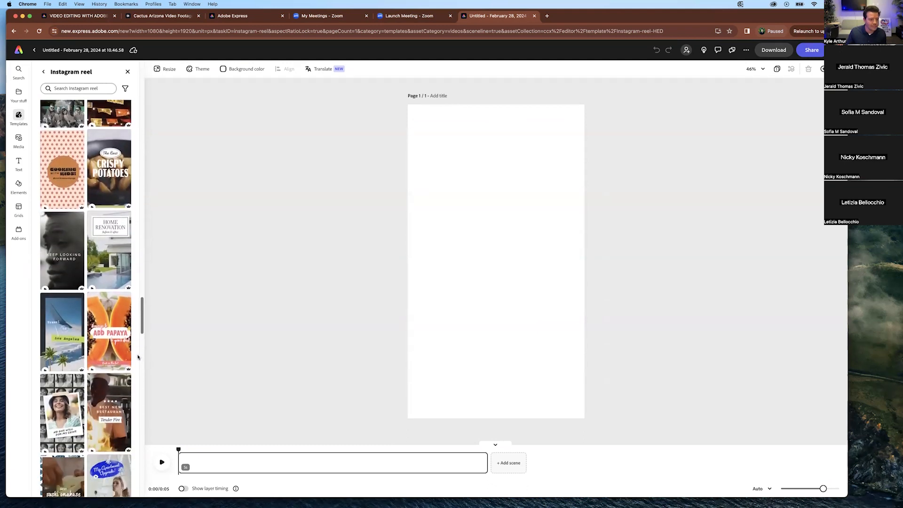
right_click(130, 396)
click(131, 396)
scroll(130, 396, down, 2)
scroll(130, 397, up, 1)
drag(142, 372, 142, 403)
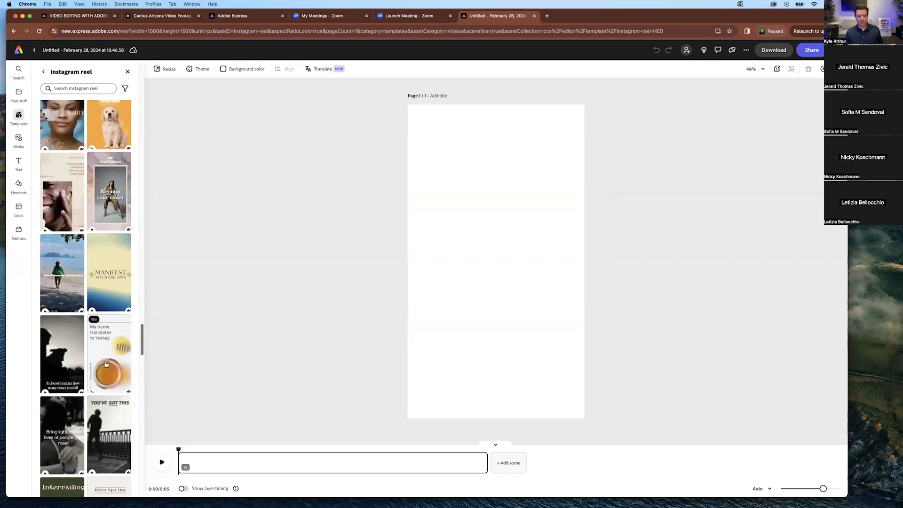
click(106, 363)
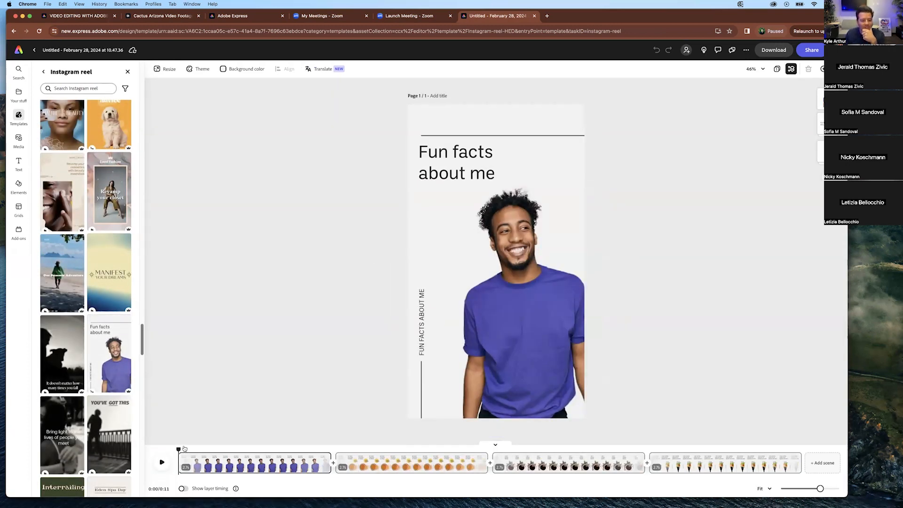
Step: Play through the template's four scenes to preview them, and return the playhead to the first scene
click(502, 333)
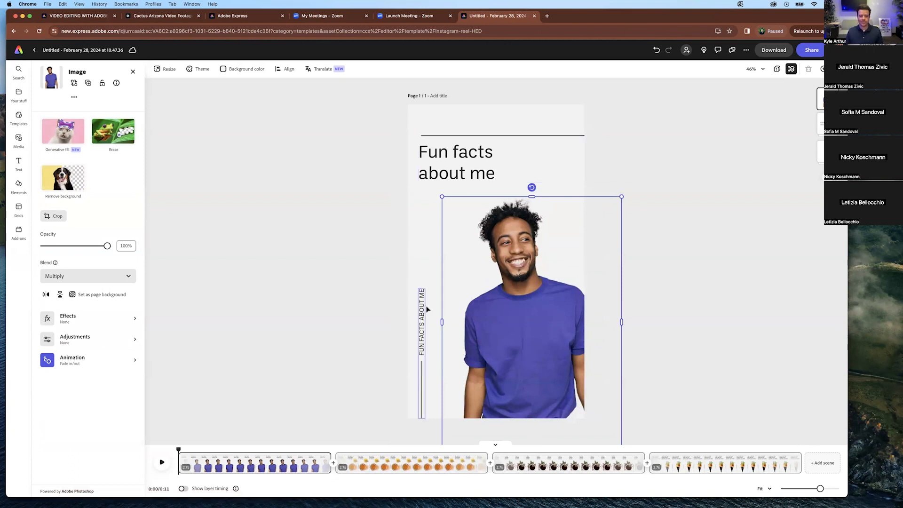
click(161, 462)
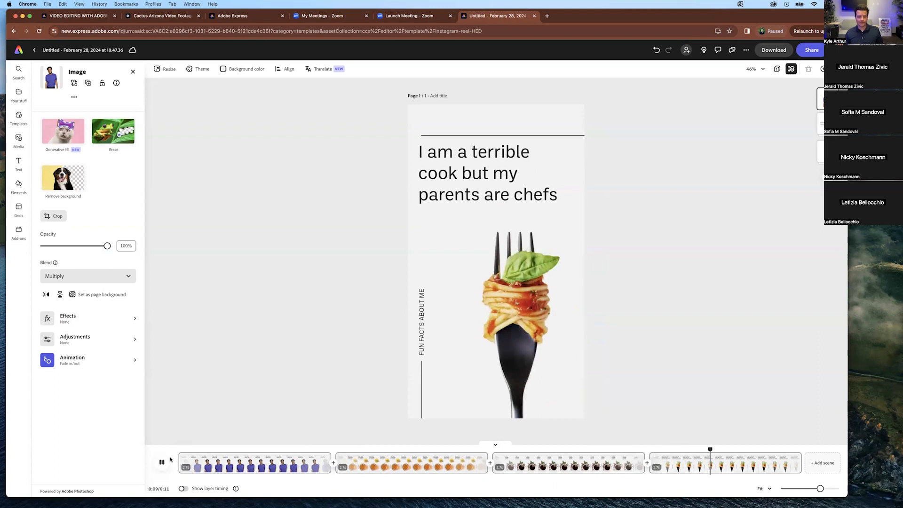
click(162, 463)
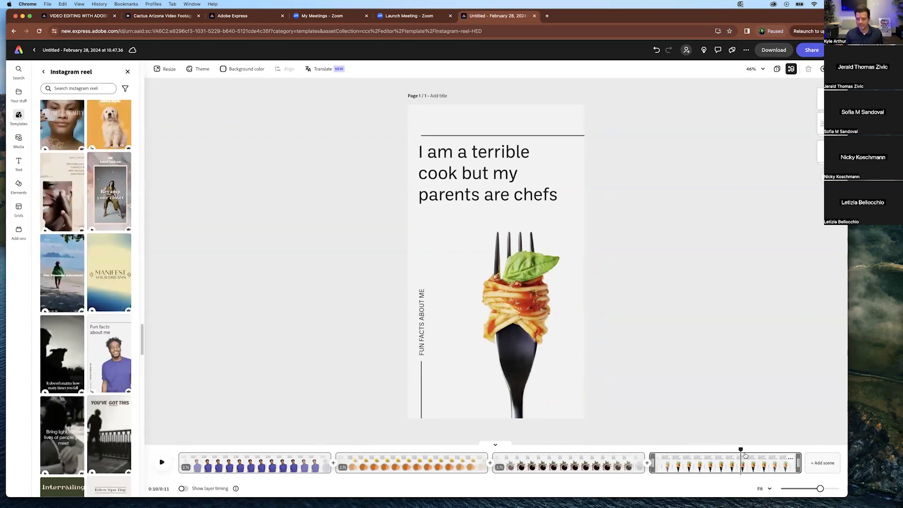
drag(740, 449, 234, 449)
Step: Generate a Portrait (3:4) text-to-image picture in the first scene from the prompt "student holding books"
click(538, 289)
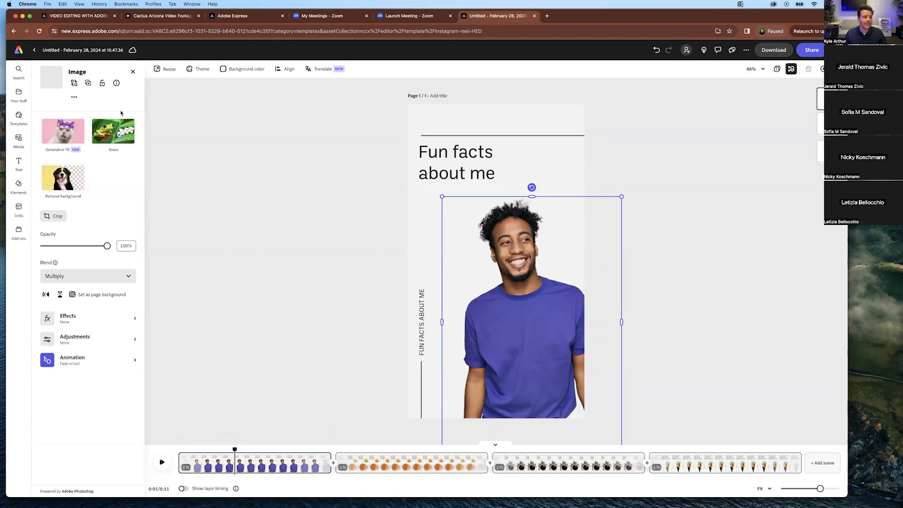
click(74, 83)
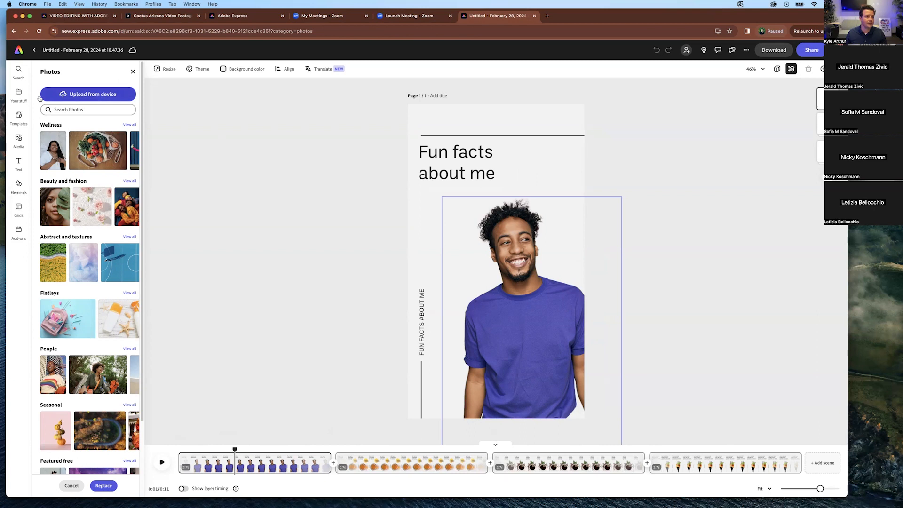
click(18, 140)
click(77, 117)
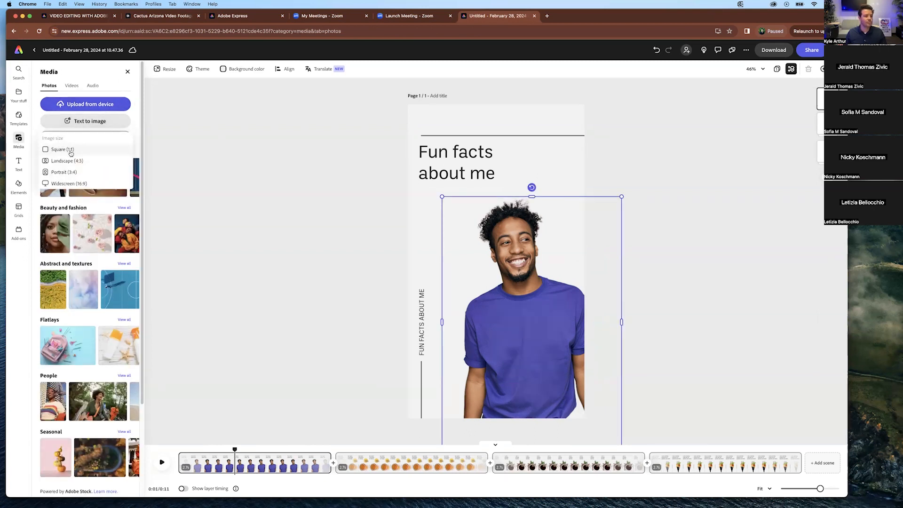
click(65, 172)
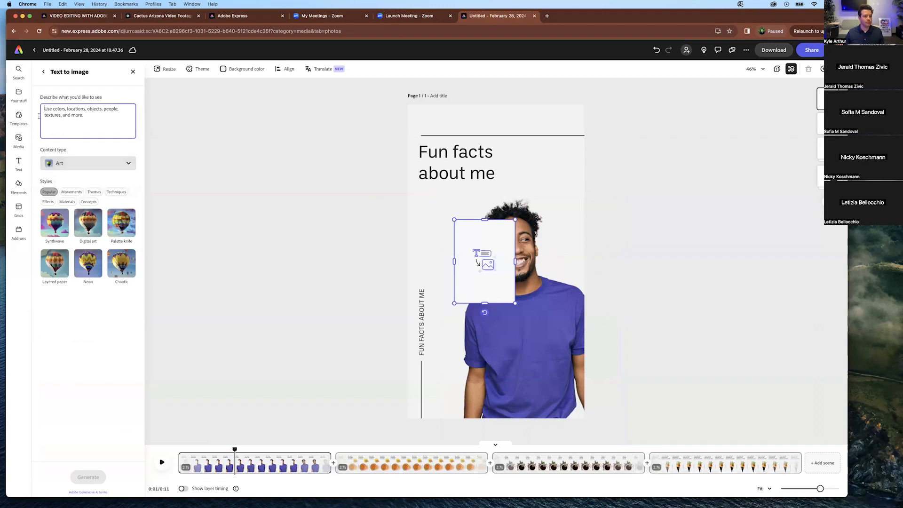
mouse_move(19, 117)
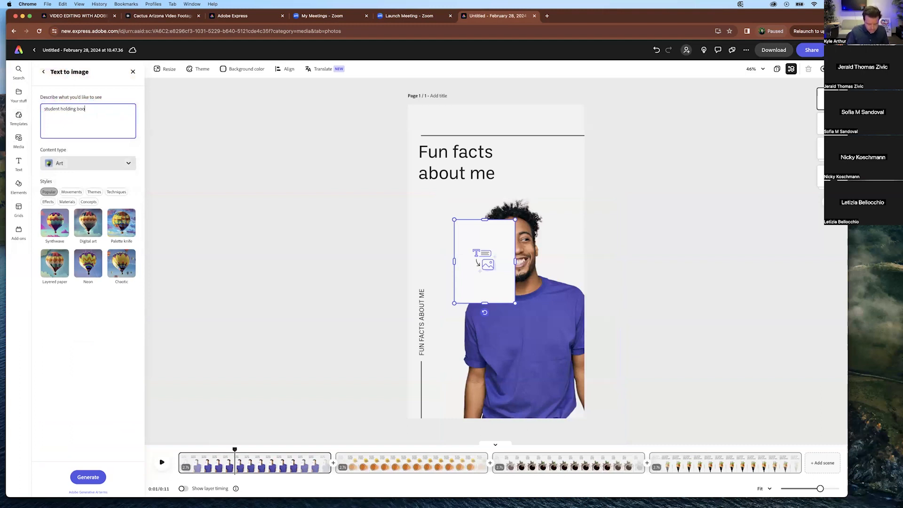
text(ks)
key(Return)
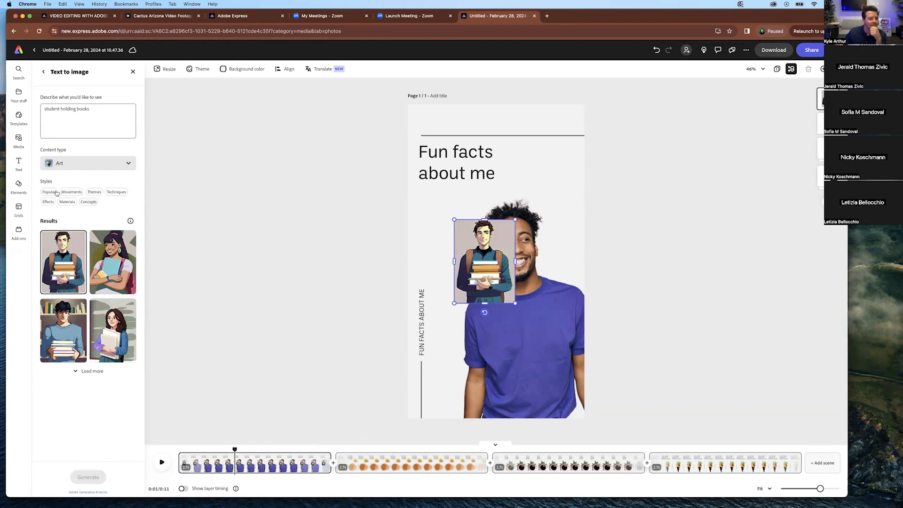
Step: Regenerate the student image with the Photo content type and use the first result
click(84, 163)
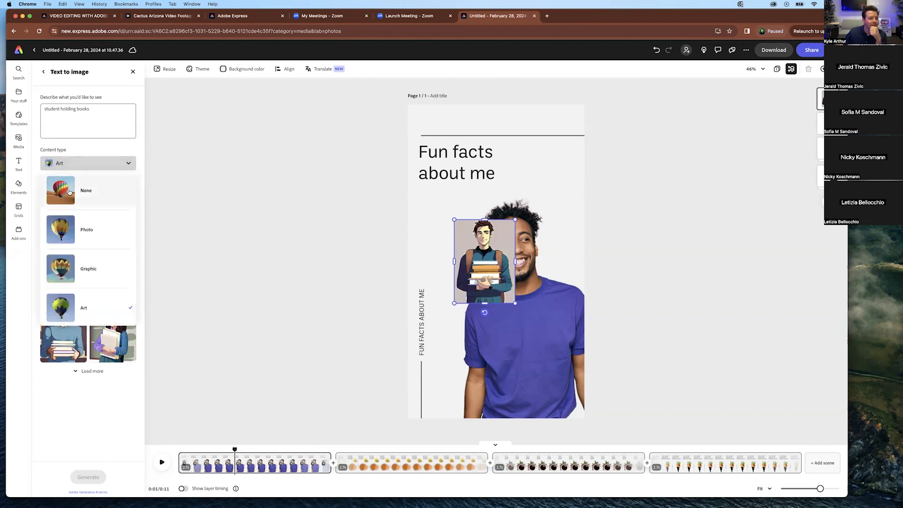
click(86, 229)
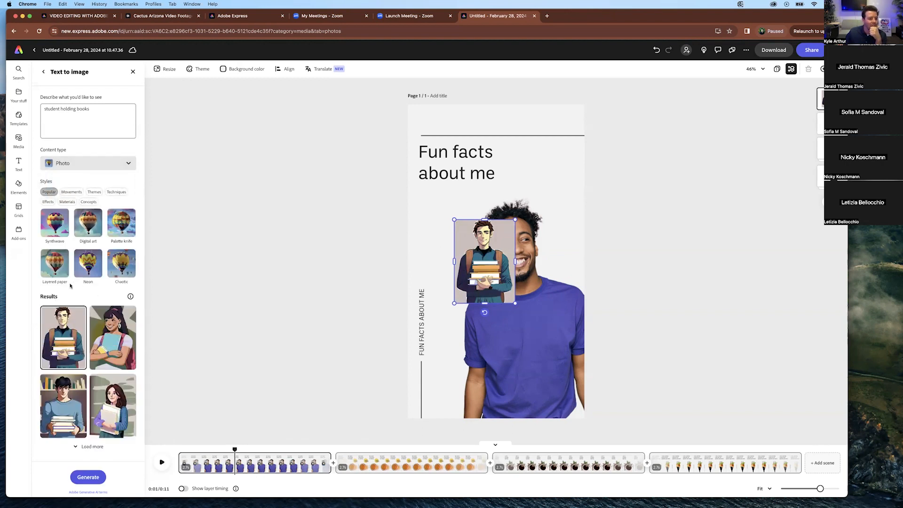
click(88, 478)
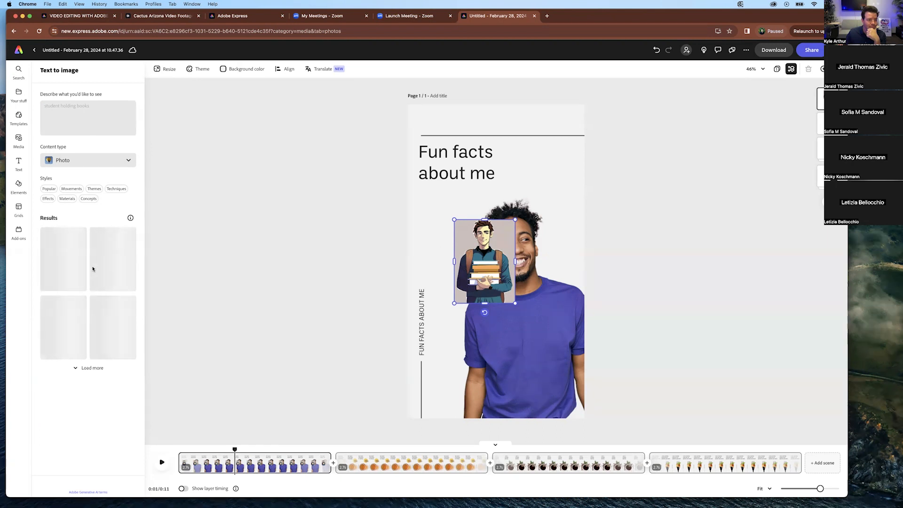
click(65, 266)
Step: Delete the template's portrait of the man in the purple shirt and enlarge the generated student photo to take its place
click(544, 292)
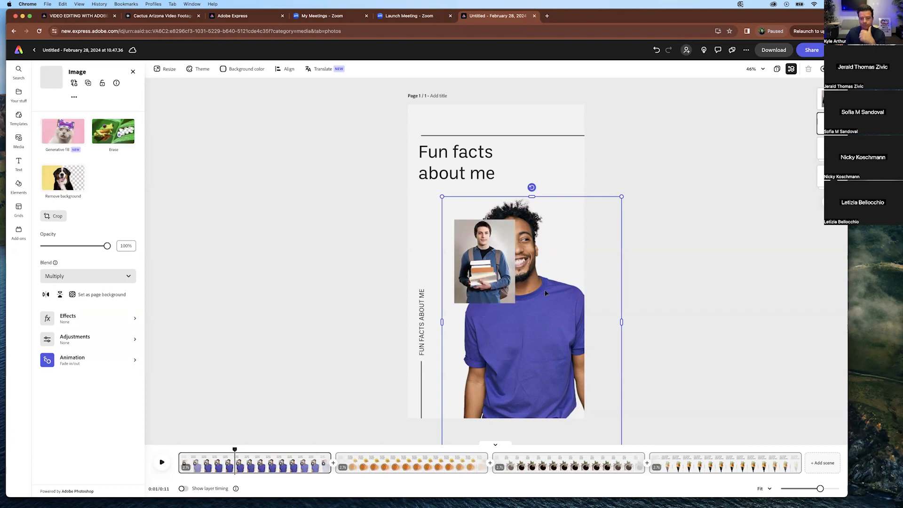
key(BackSpace)
drag(492, 245, 493, 224)
drag(516, 282, 604, 401)
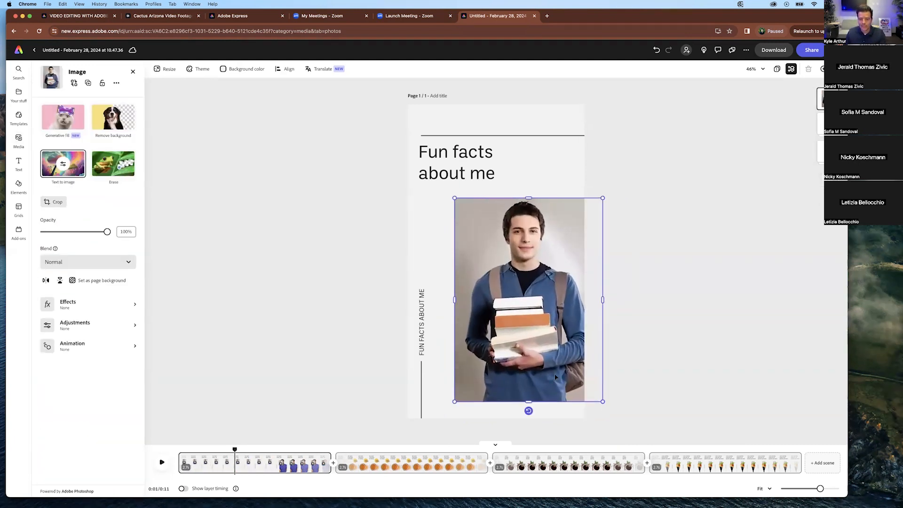
drag(534, 355, 536, 378)
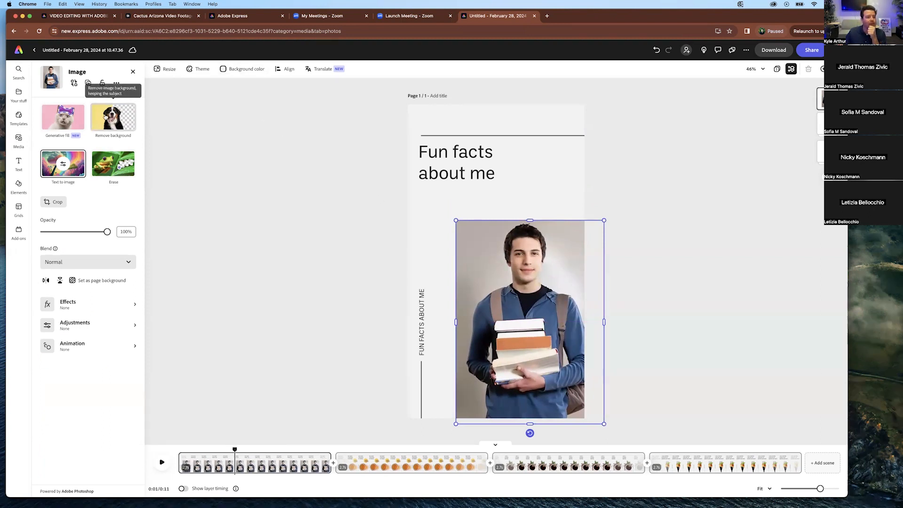
Step: Remove the background from the student photo and adjust the cutout's size and position beneath the headline
click(117, 122)
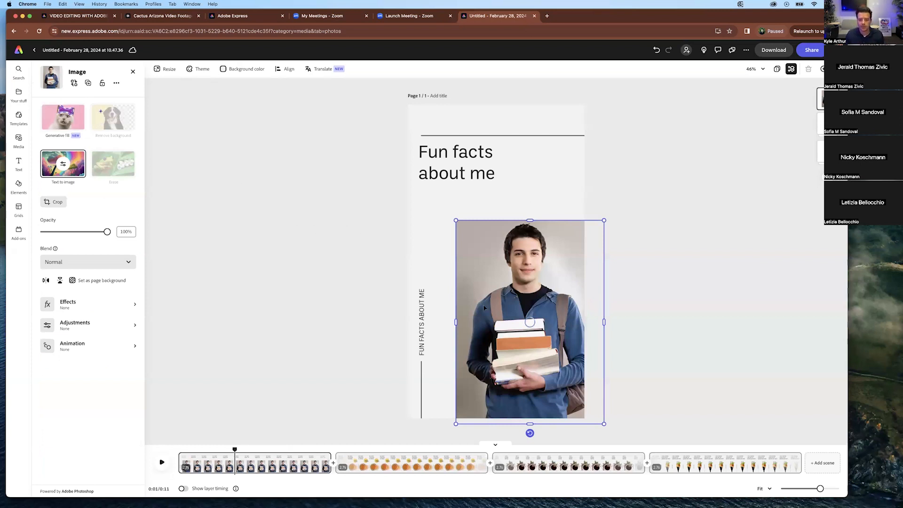
drag(568, 402, 583, 424)
drag(489, 277, 504, 282)
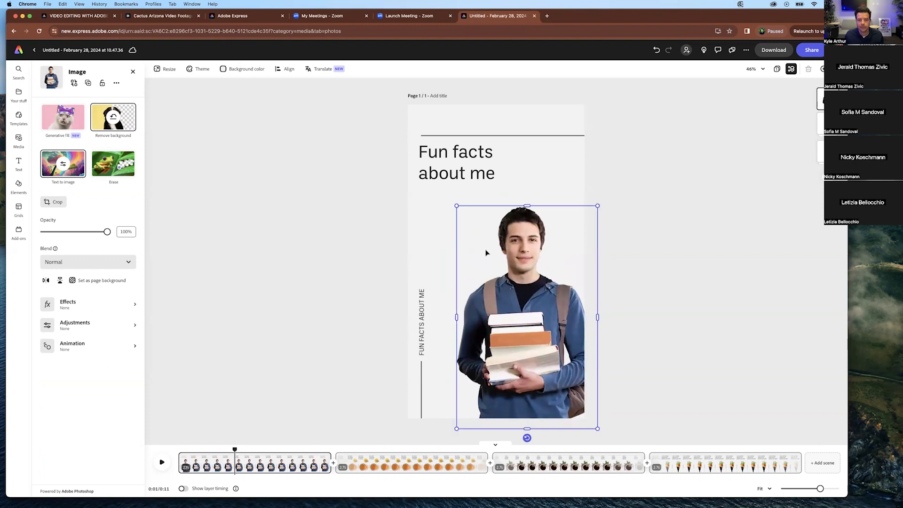
Step: Replace the "Fun facts about me" headline with a "Hi, I'm" greeting that ends with the student's first name and an exclamation mark
click(468, 180)
double_click(468, 176)
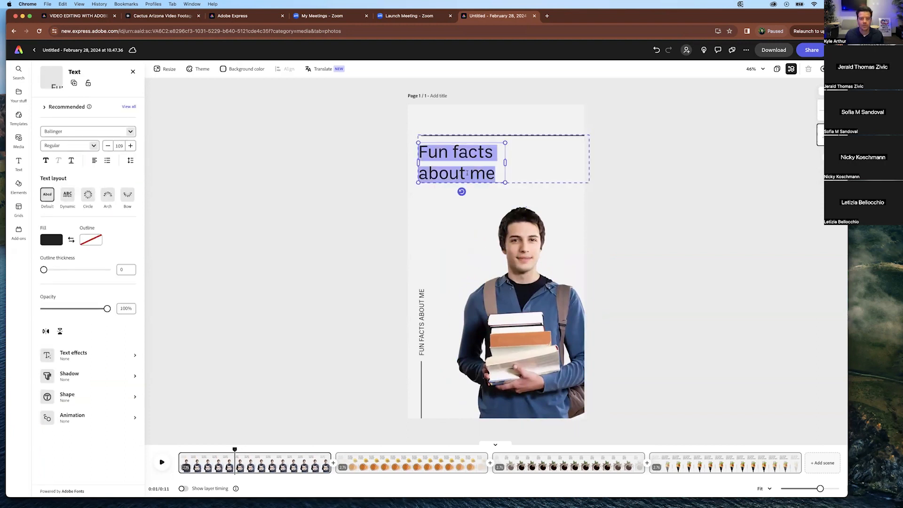
text(Hi, I)
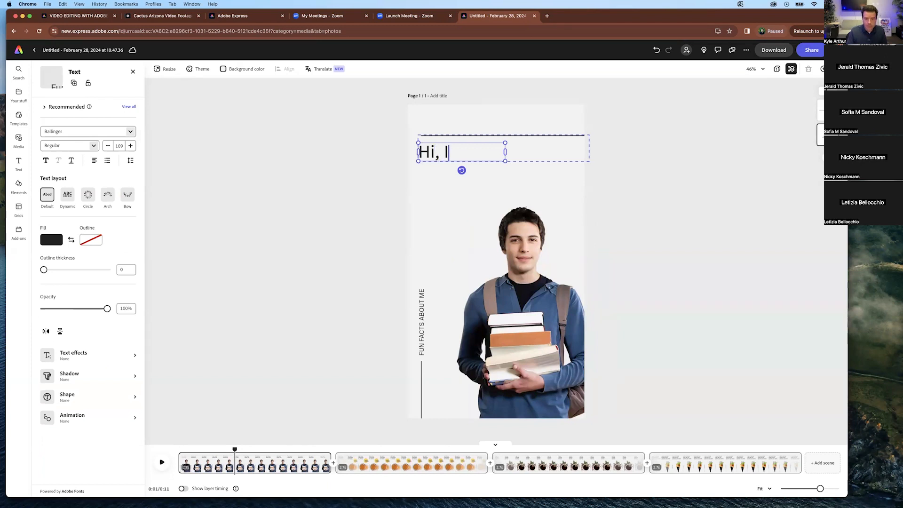
text('m Gus)
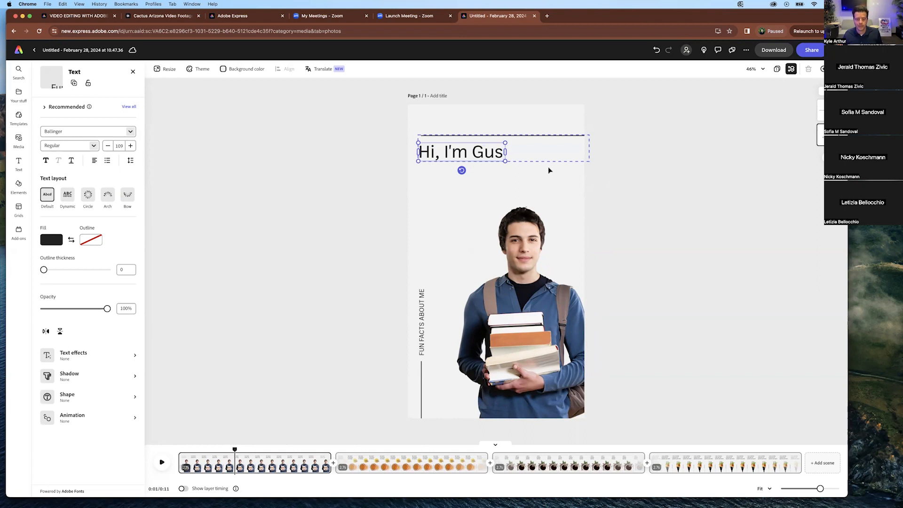
text(!)
Step: Animate the student cutout with a Bungee in animation and a Jitter looping animation, leaving the out animation unset
click(525, 260)
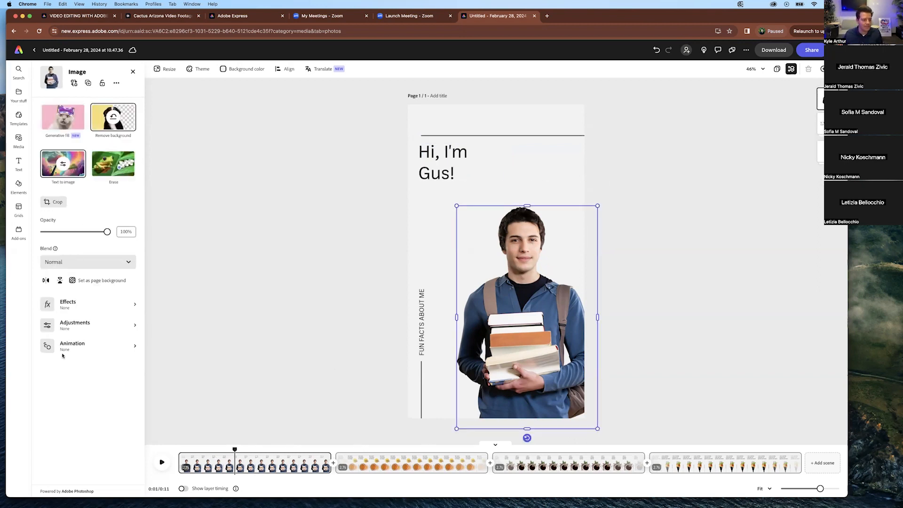
click(65, 348)
click(54, 115)
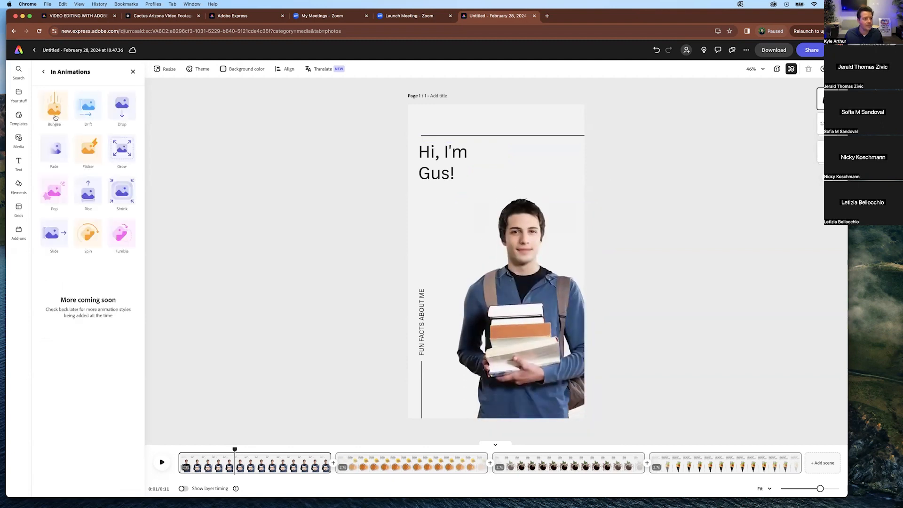
click(55, 115)
click(88, 105)
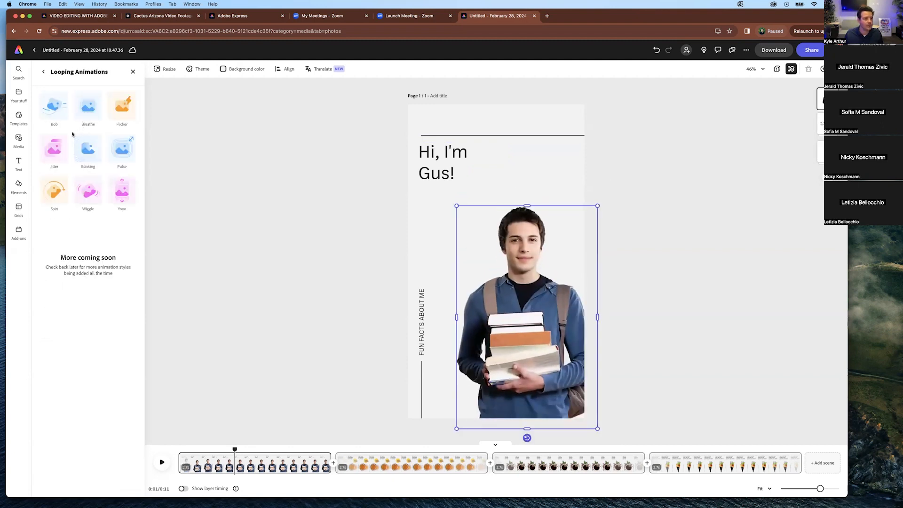
click(64, 145)
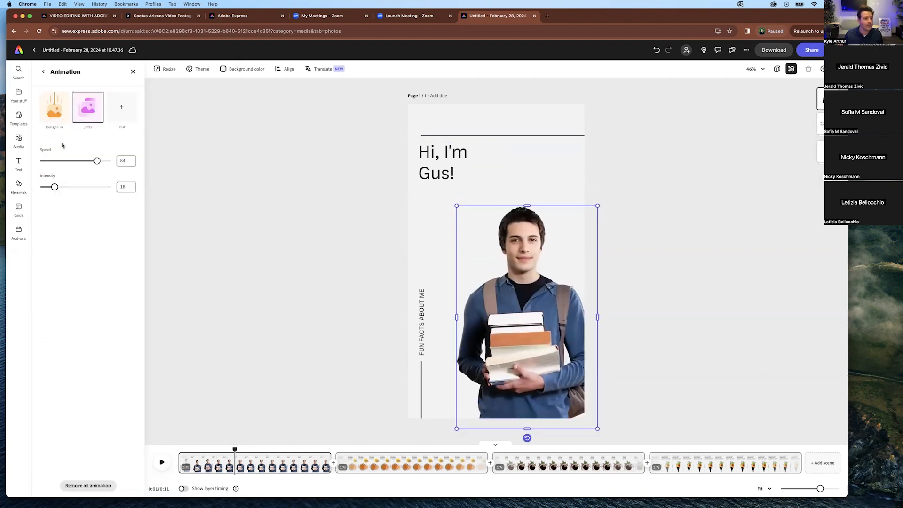
click(122, 110)
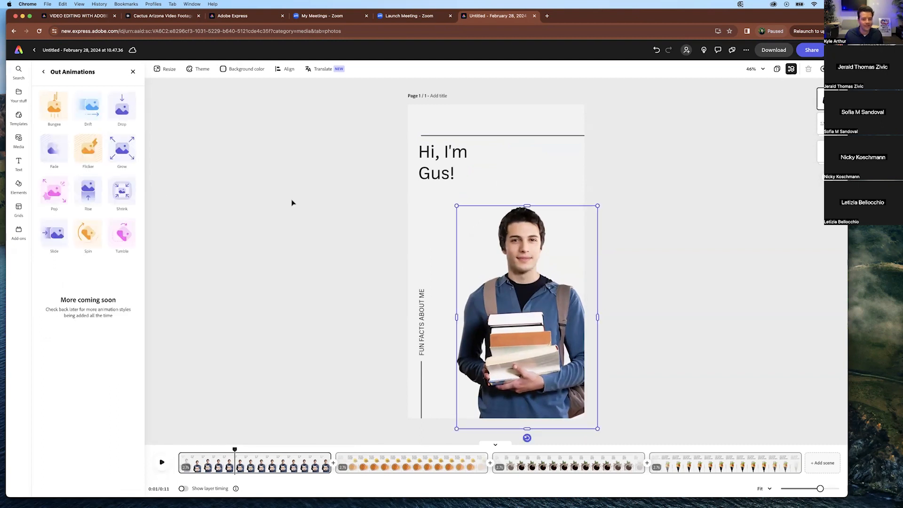
click(132, 72)
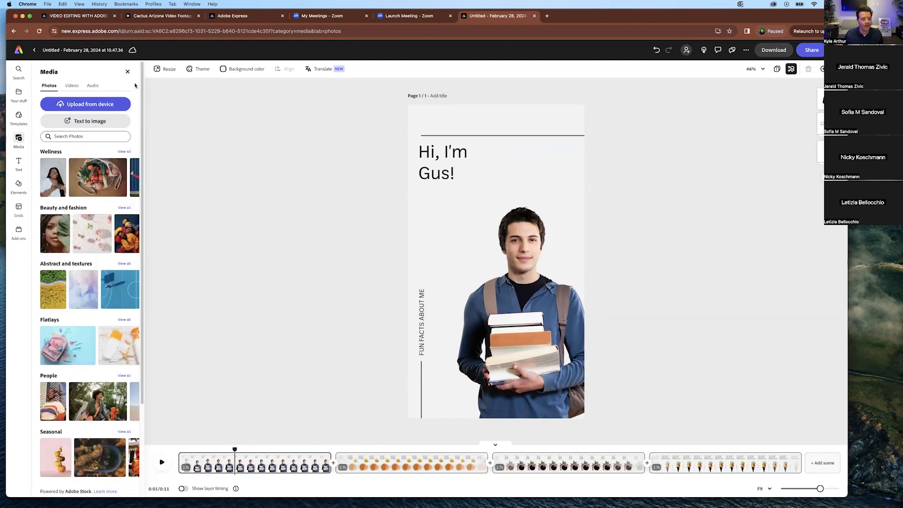
Step: Shift the student cutout fully inside the first scene's page and play the reel to preview its animations
click(495, 252)
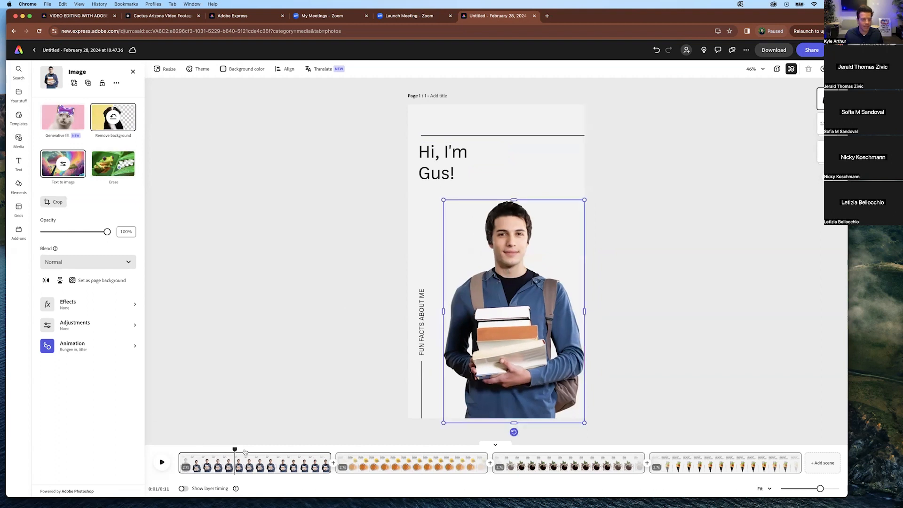
click(162, 462)
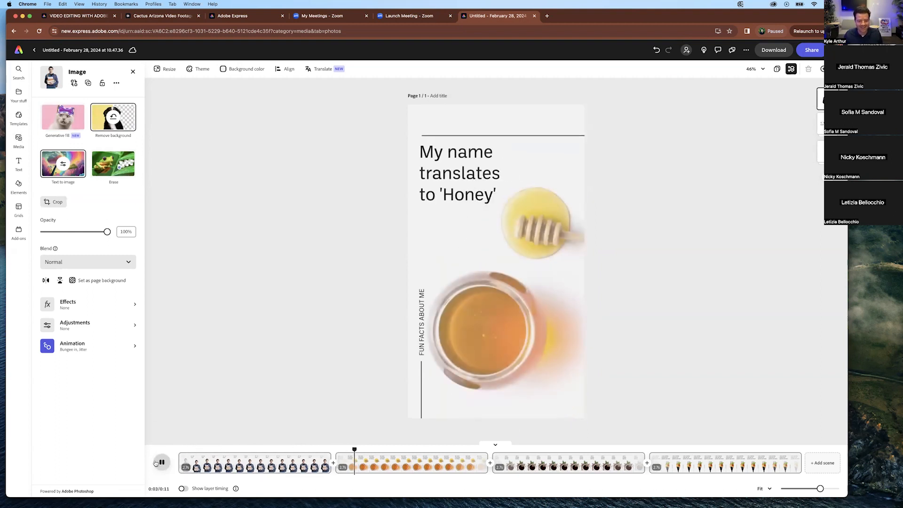
click(161, 463)
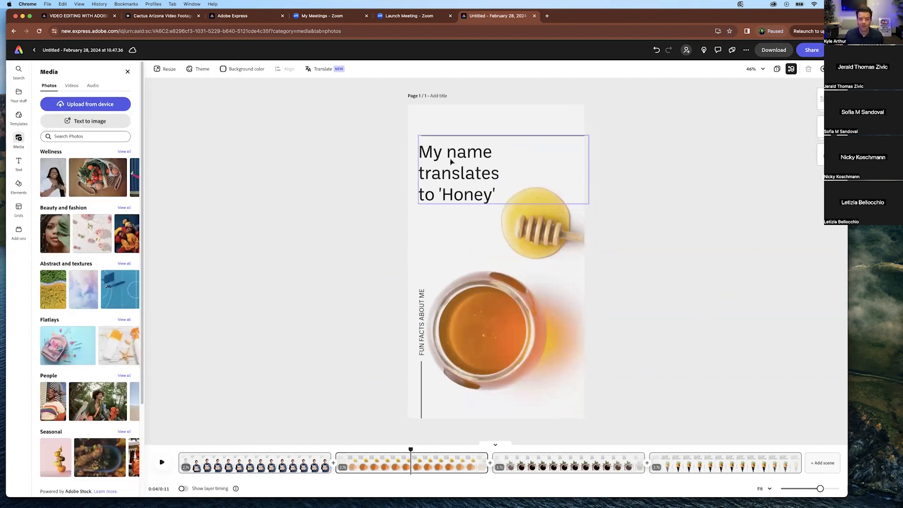
Step: Reposition the honey jar image slightly lower on the second scene's page, beneath the headline
drag(530, 233, 528, 254)
click(500, 358)
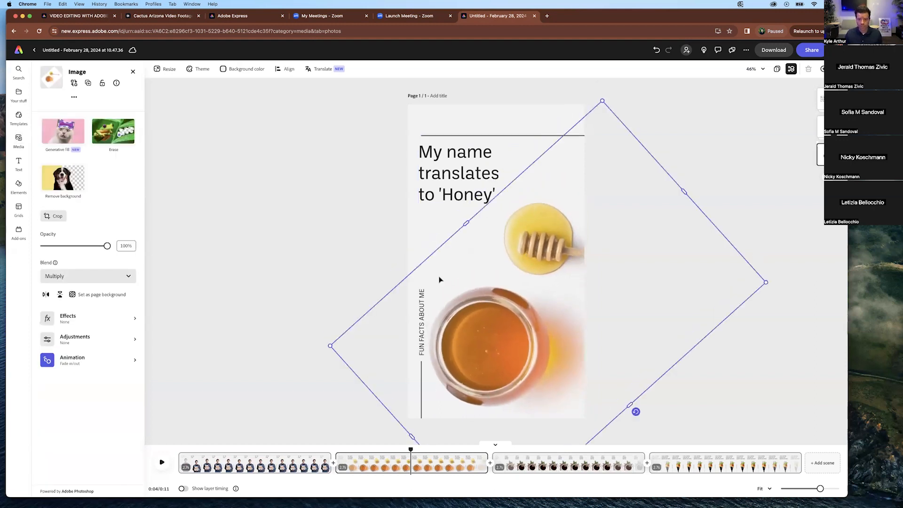
drag(516, 326, 531, 330)
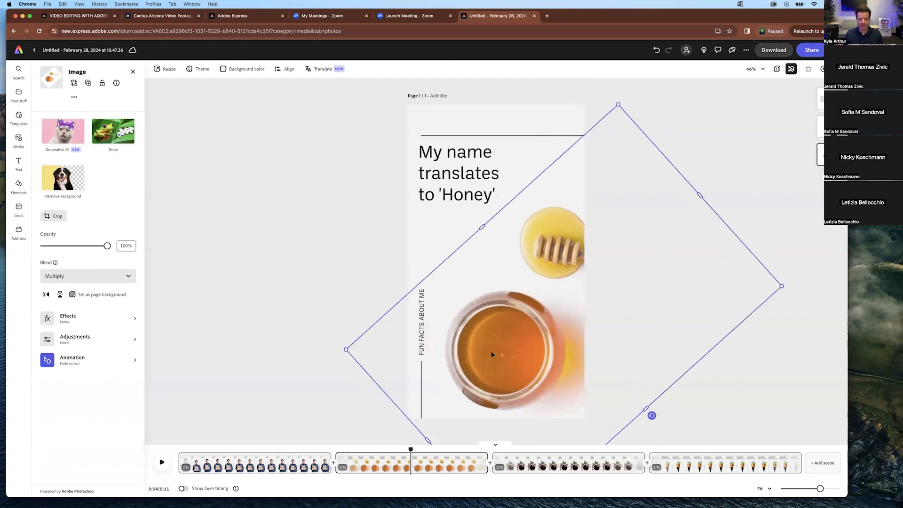
mouse_move(514, 337)
mouse_down()
mouse_move(507, 342)
mouse_move(497, 331)
mouse_up()
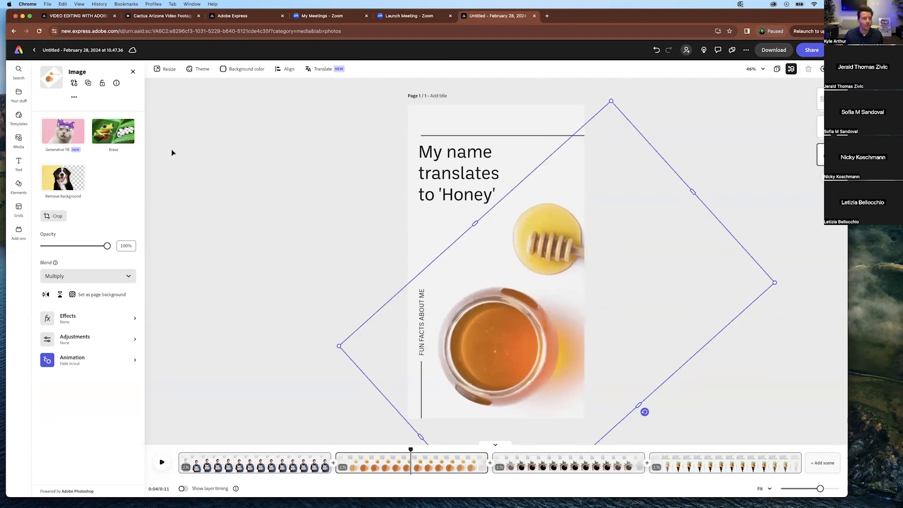
Step: Replace the second scene's honey jar image with a stock photo of stacked honeycomb and a wooden dipper, found by searching for "honey"
click(74, 83)
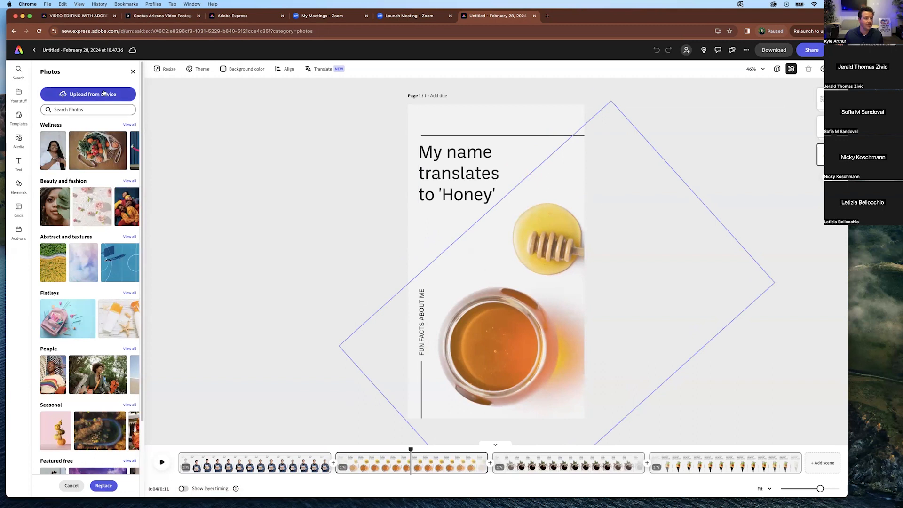
click(70, 109)
text(honey)
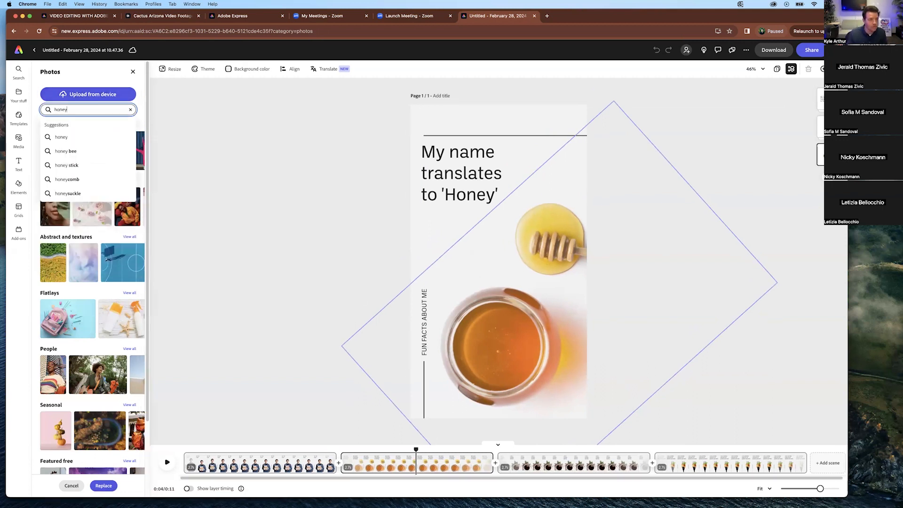
click(87, 135)
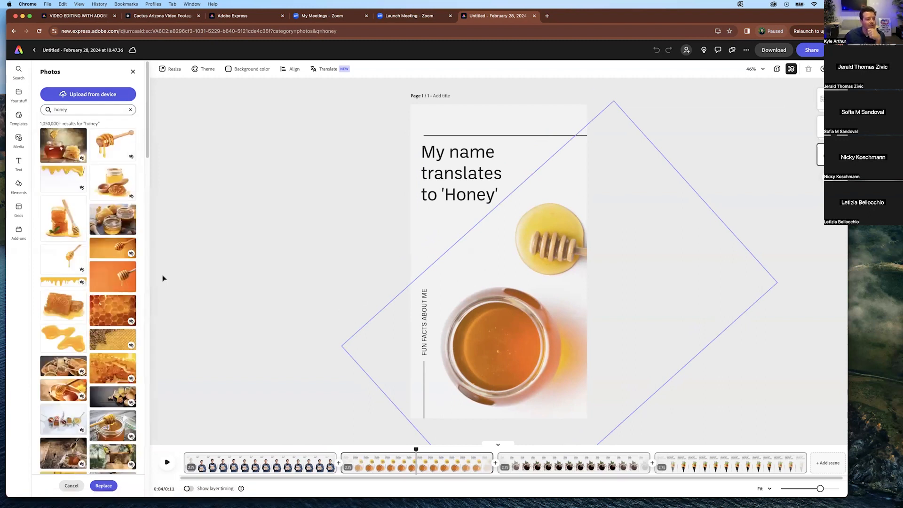
click(68, 219)
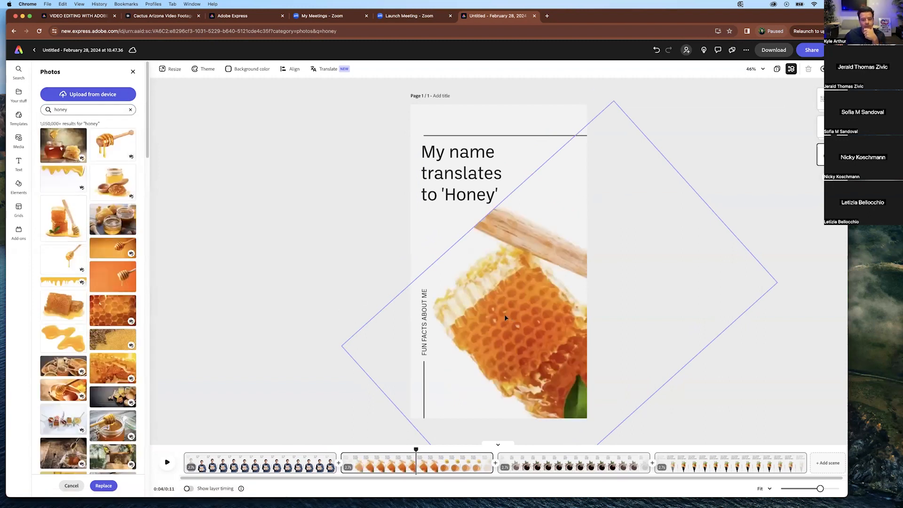
Step: Scale down the honeycomb image, straighten it to 0° rotation, and position it beneath the "My name translates to 'Honey'" headline
click(459, 283)
drag(460, 283, 486, 292)
drag(586, 83, 560, 186)
drag(527, 314, 512, 245)
drag(546, 117, 536, 270)
drag(498, 306, 436, 248)
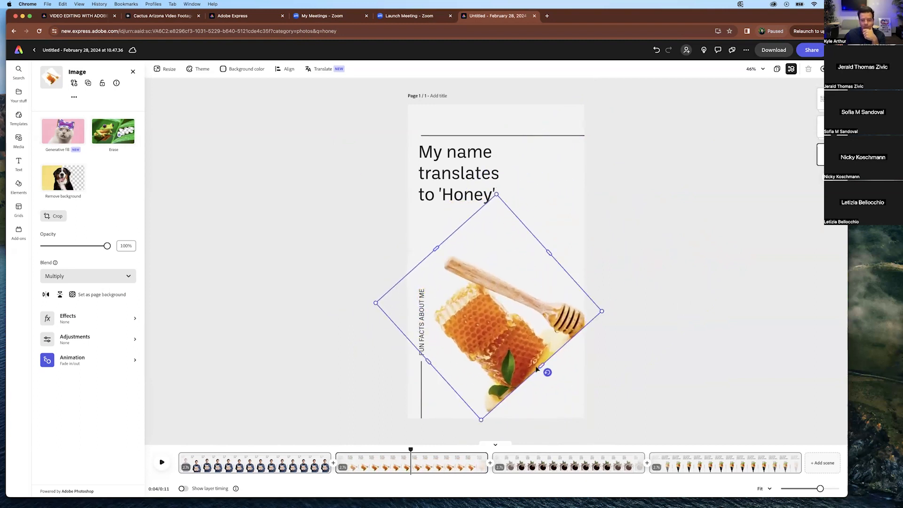
drag(540, 365, 514, 431)
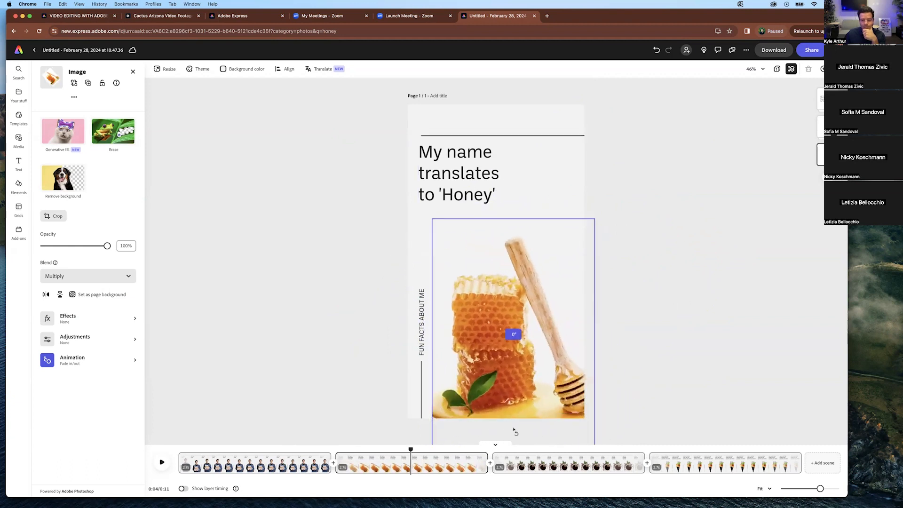
drag(495, 332, 496, 340)
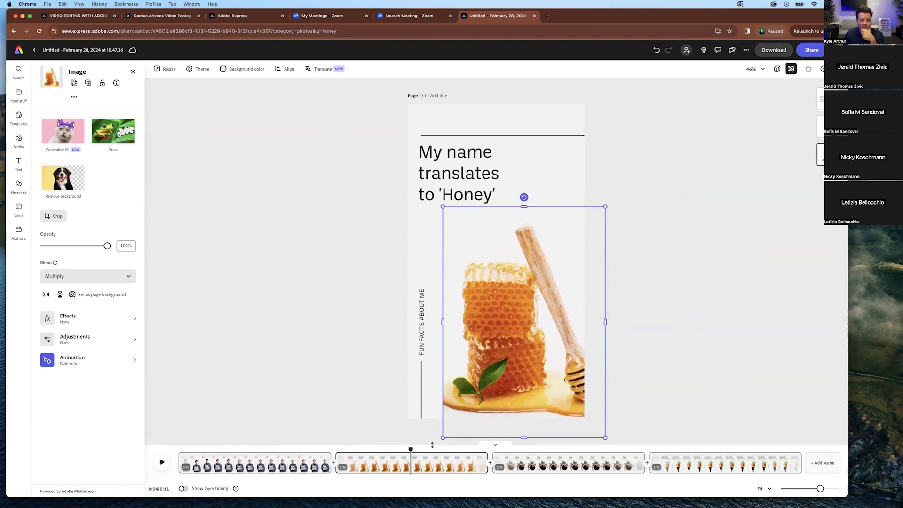
Step: Look at the third scene's barista headline group and return the playhead to the start of the reel
drag(410, 450, 533, 450)
click(387, 172)
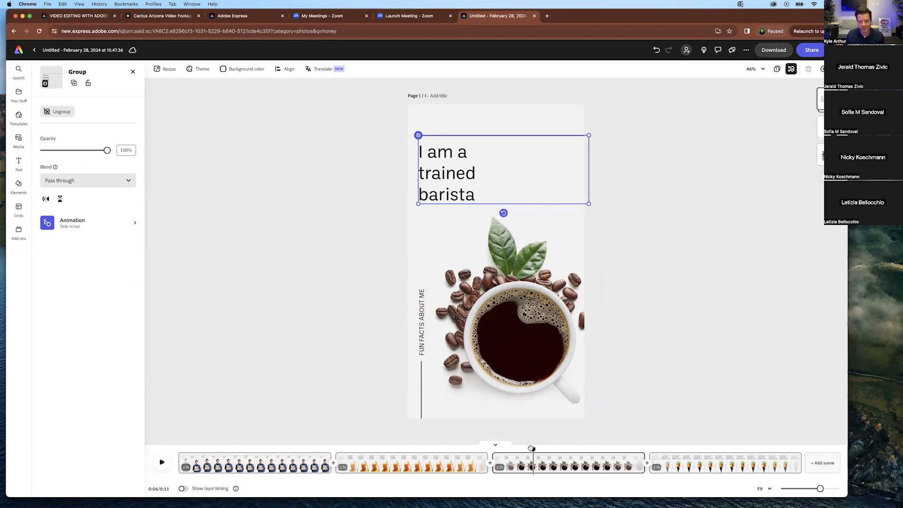
drag(531, 448, 168, 451)
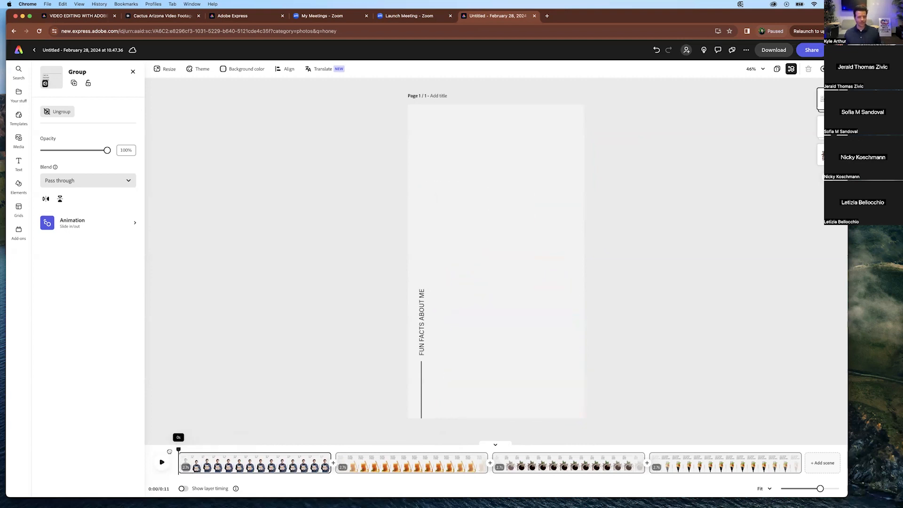